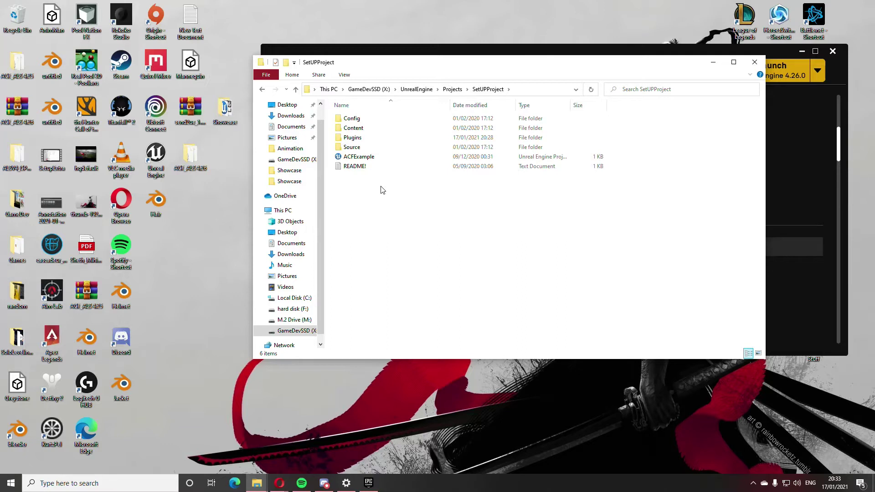
Open the ACF_ALS 4.26 folder from the desktop and arrange its window beside the project.
drag(381, 191, 397, 115)
click(389, 205)
double_click(192, 160)
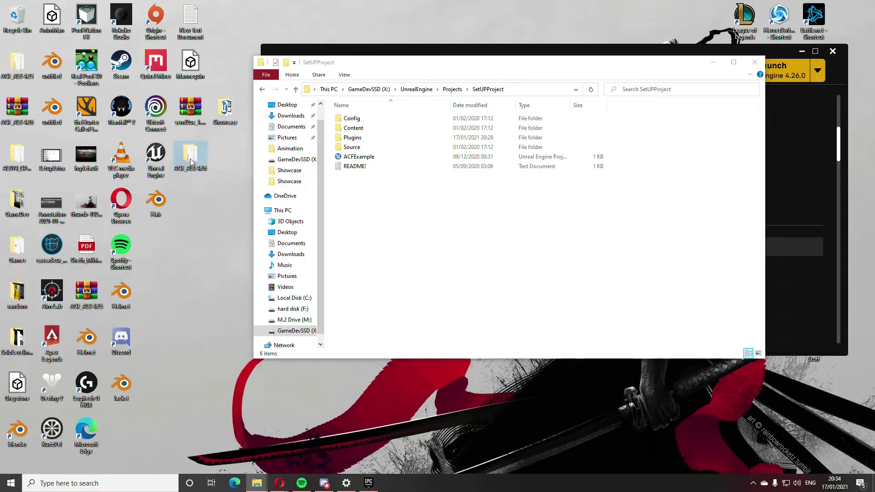
drag(293, 62, 477, 214)
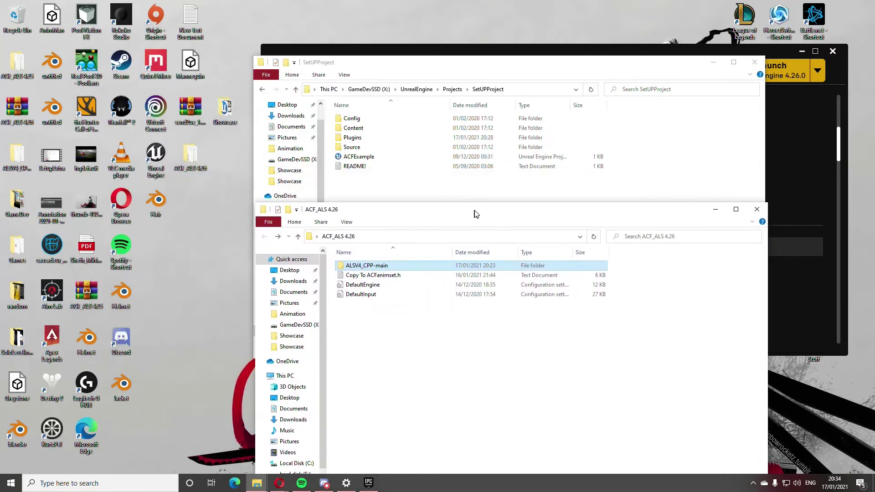
Locate and select the AscentCombatFramework plugin in UE_4.26\Engine\Plugins\Marketplace.
click(378, 140)
double_click(401, 139)
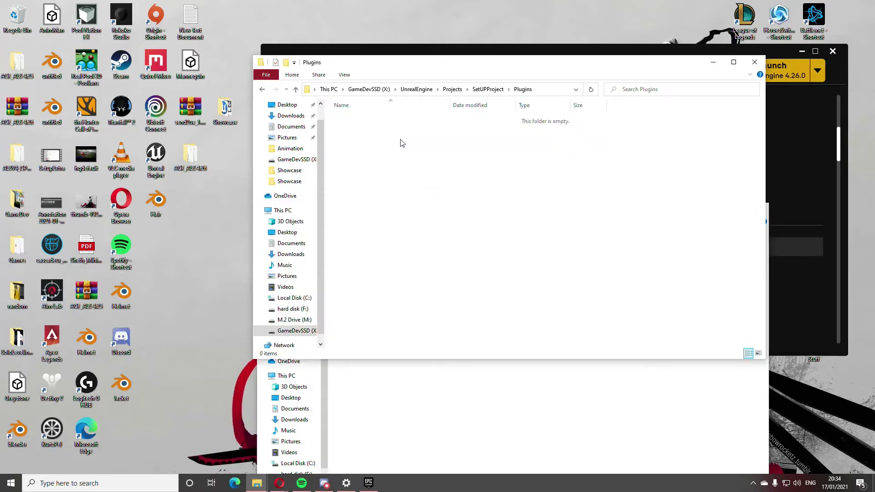
click(419, 89)
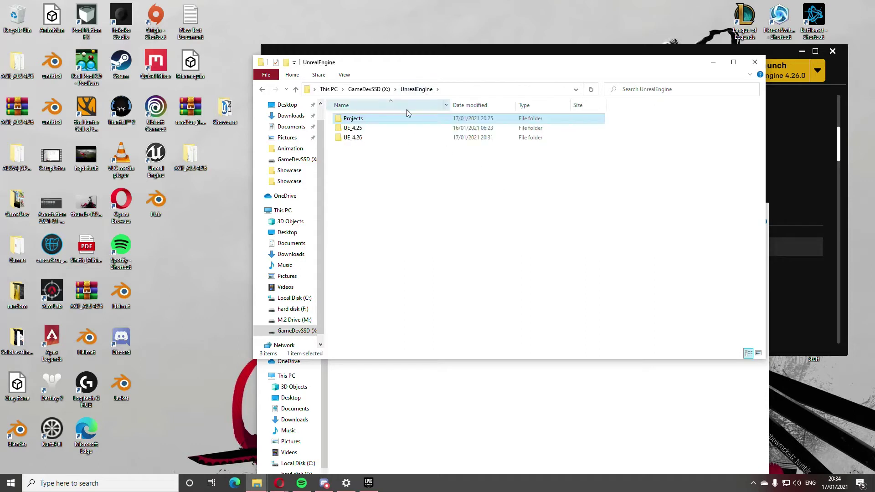
double_click(369, 138)
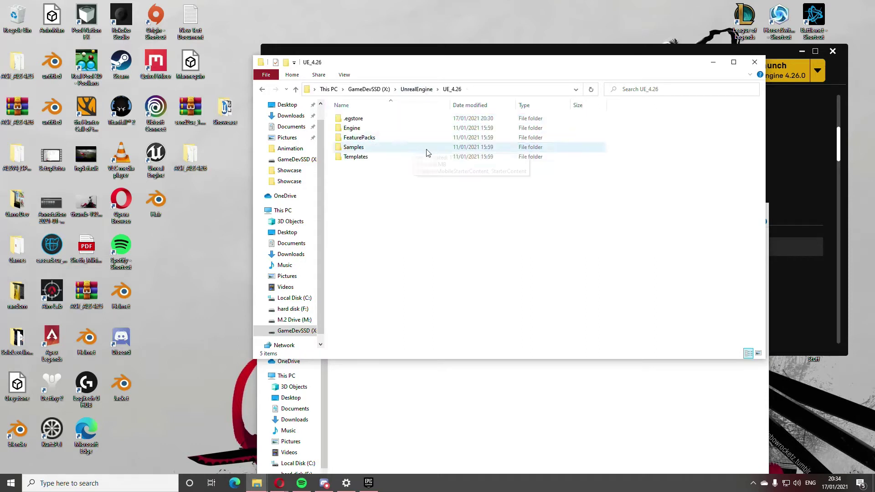
double_click(378, 128)
double_click(385, 186)
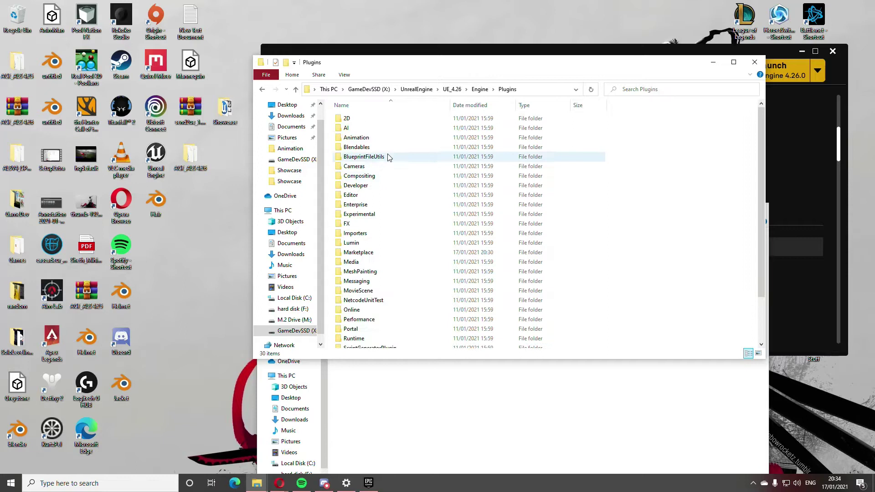
double_click(370, 252)
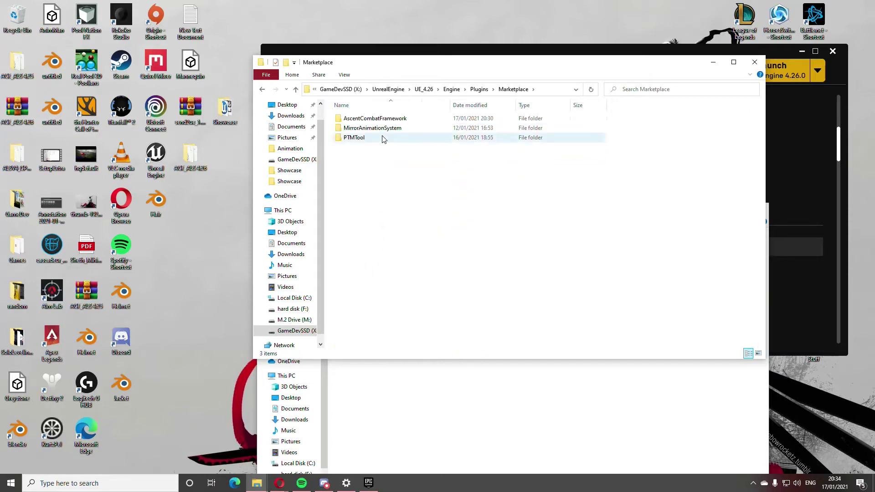
click(393, 119)
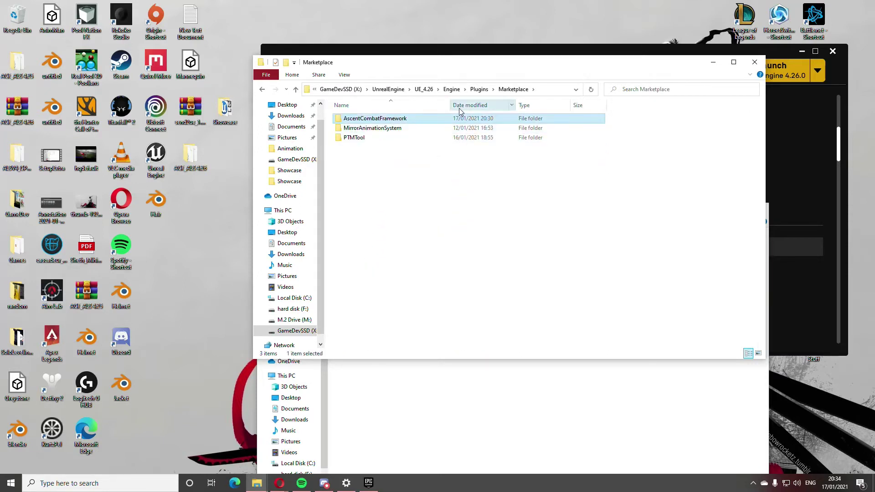
Paste AscentCombatFramework into SetUPProject\Plugins and copy ALSV4_CPP-main there as well.
click(388, 90)
double_click(363, 118)
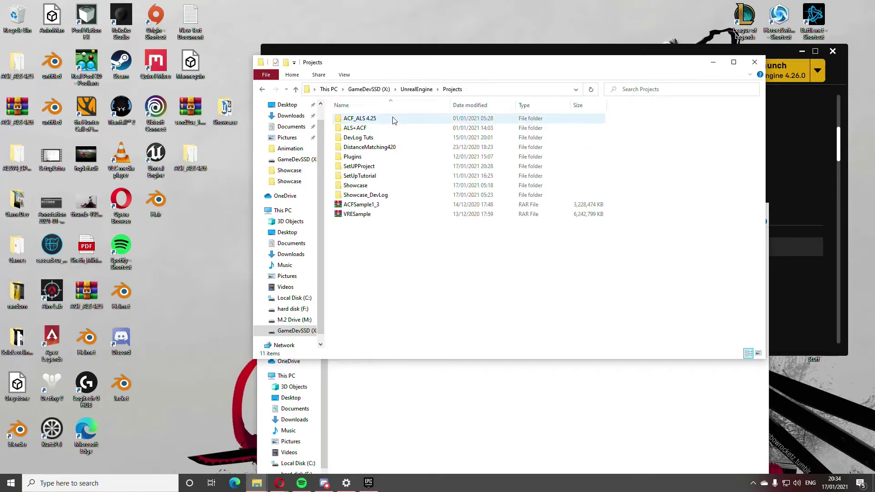
double_click(365, 166)
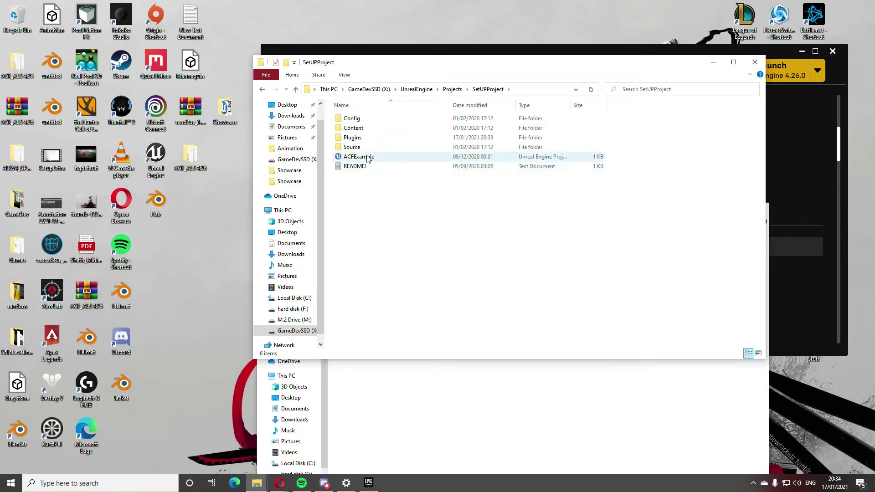
double_click(365, 139)
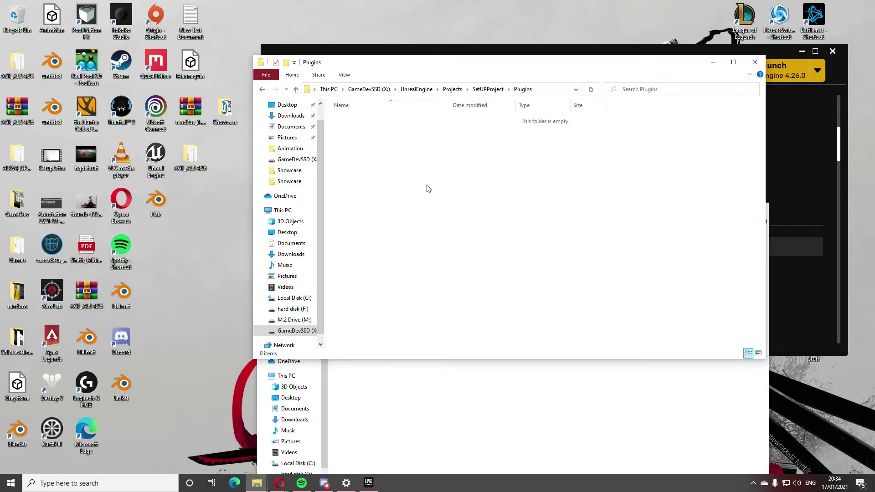
key(ctrl+v)
click(430, 401)
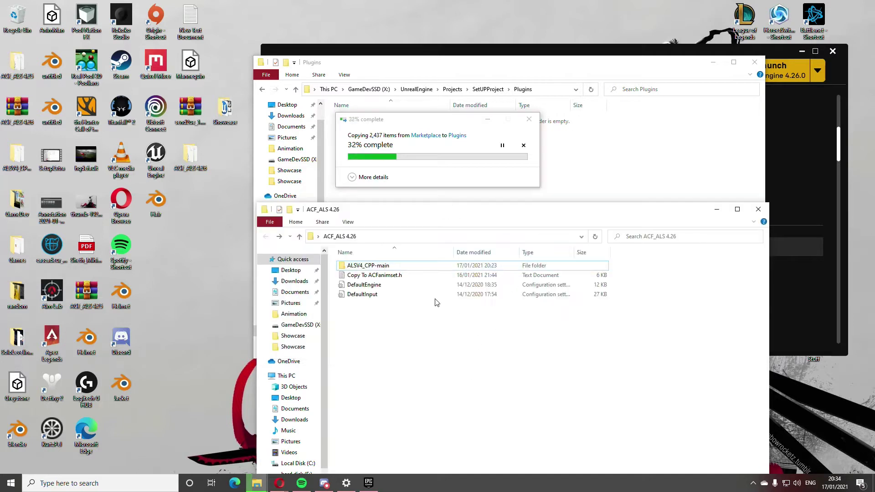
drag(386, 268, 605, 185)
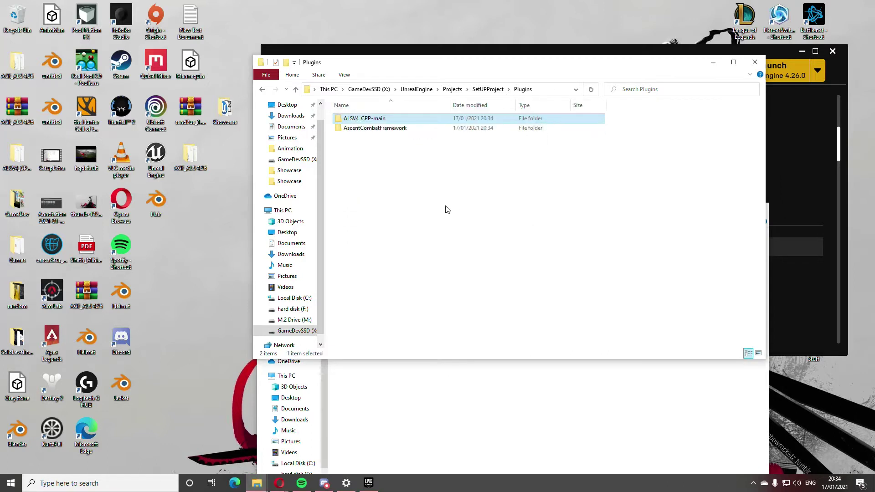
Replace SetUPProject's DefaultEngine and DefaultInput configs with the ACF_ALS 4.26 versions.
click(262, 90)
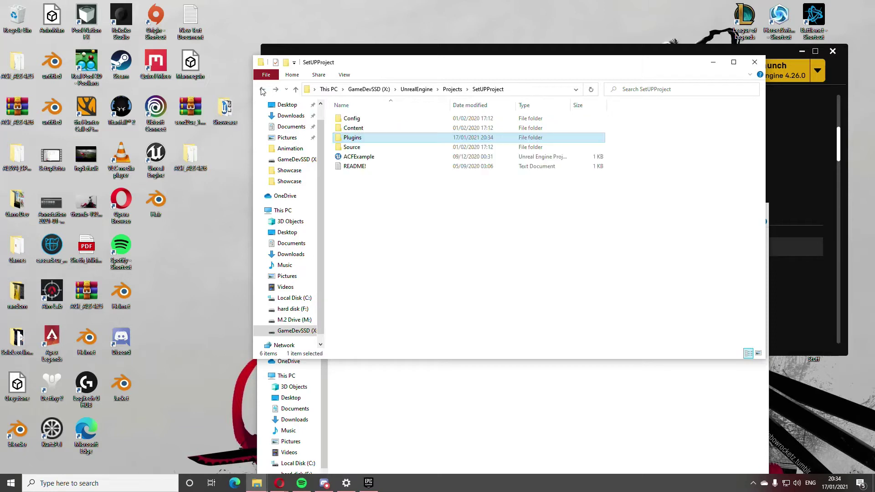
double_click(382, 129)
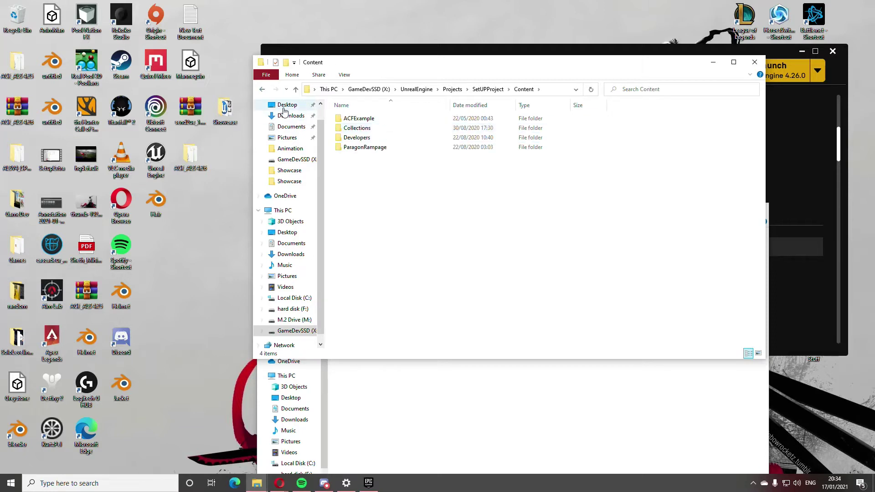
click(262, 88)
double_click(374, 120)
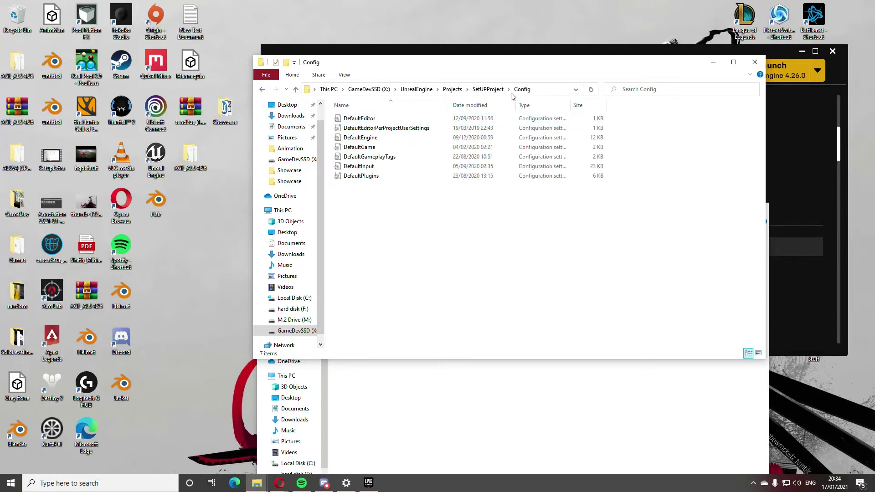
drag(513, 62, 578, 40)
click(400, 367)
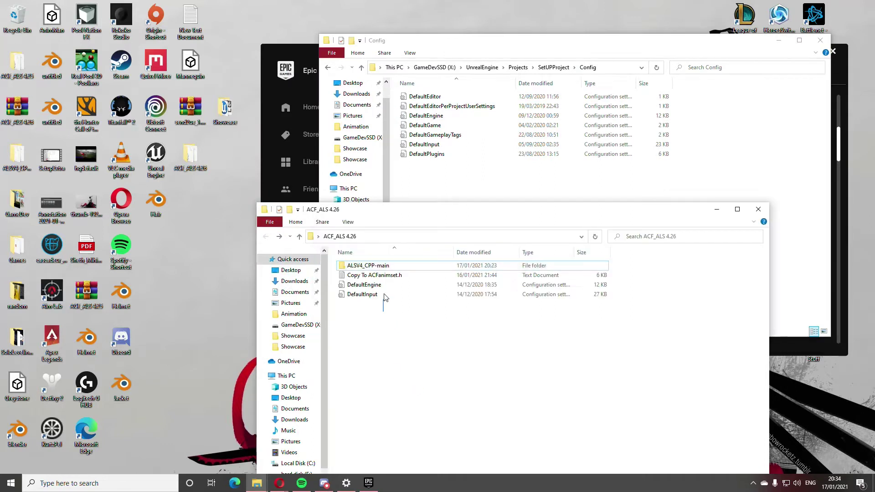
mouse_move(385, 297)
mouse_down()
mouse_move(405, 311)
mouse_move(382, 326)
mouse_move(378, 292)
mouse_up()
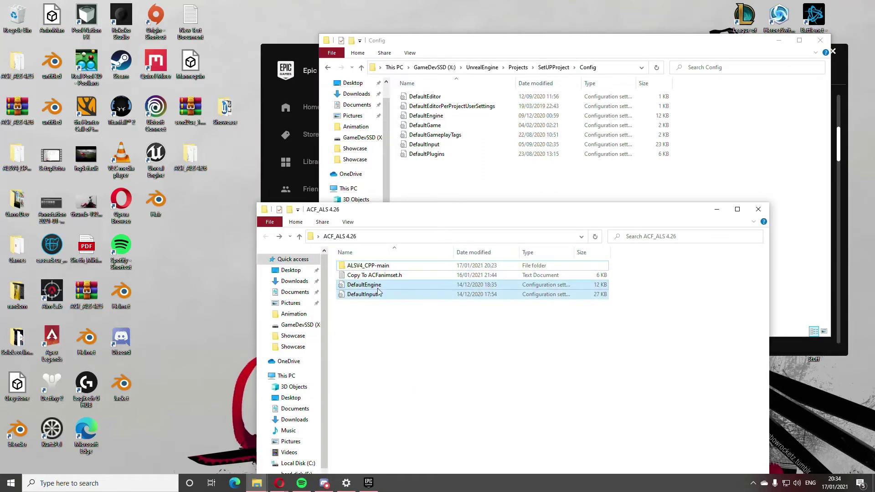
key(ctrl+c)
click(704, 168)
key(ctrl+v)
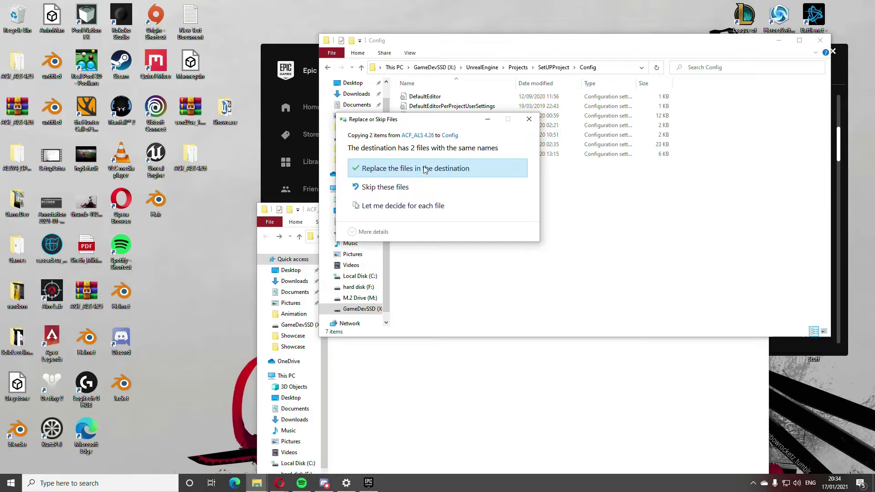
click(424, 169)
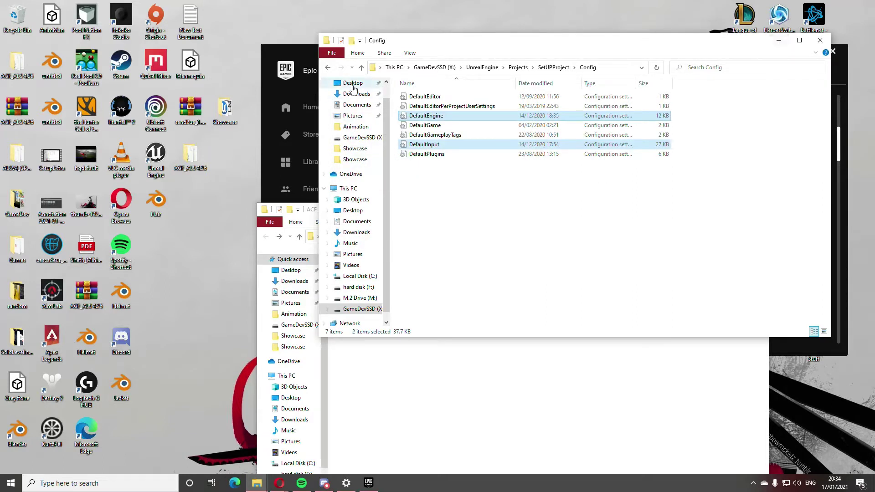
Browse to AscentCombatFramework\Source\AscentCombatFramework\Public\Animation and open ACFAnimset.h.
click(328, 67)
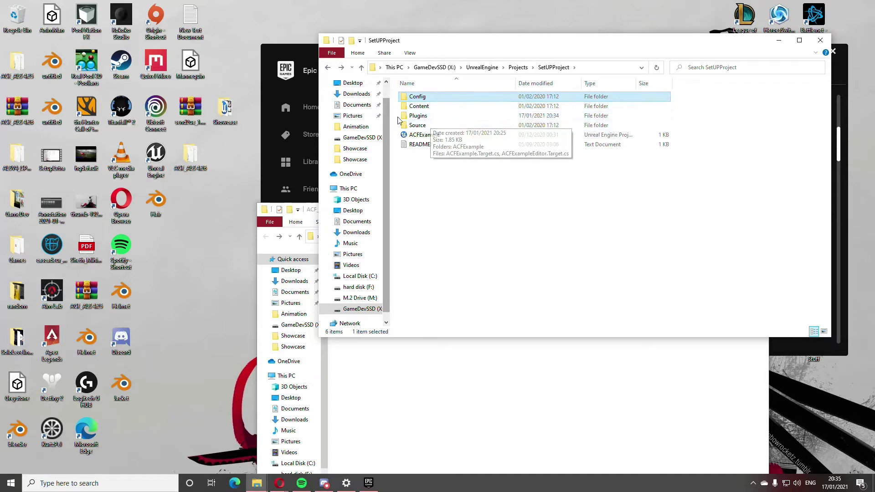
double_click(438, 118)
double_click(459, 107)
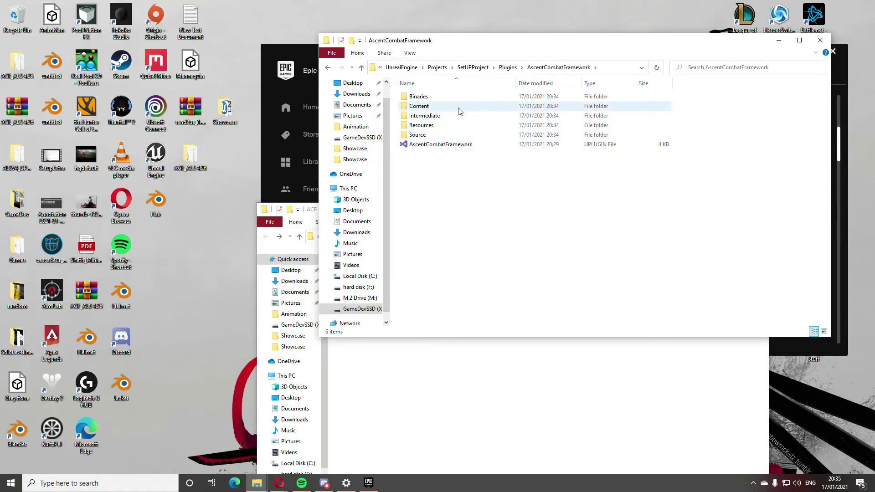
double_click(439, 136)
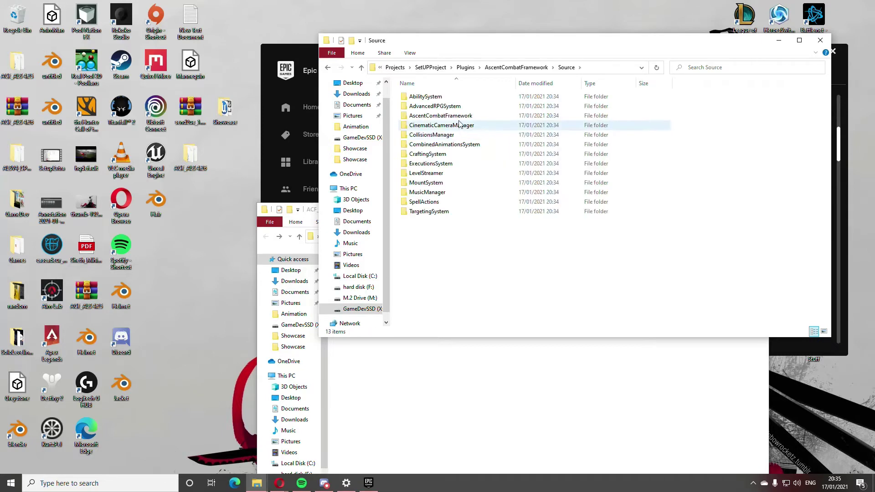
double_click(453, 115)
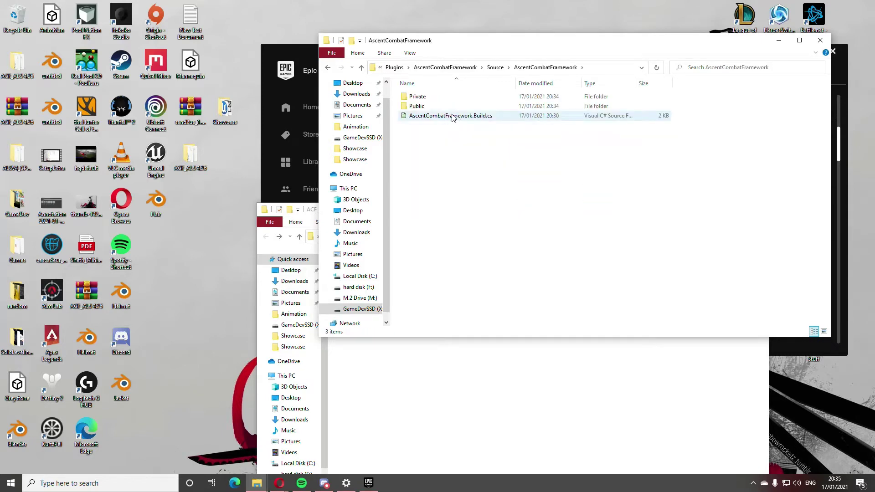
double_click(417, 107)
double_click(435, 125)
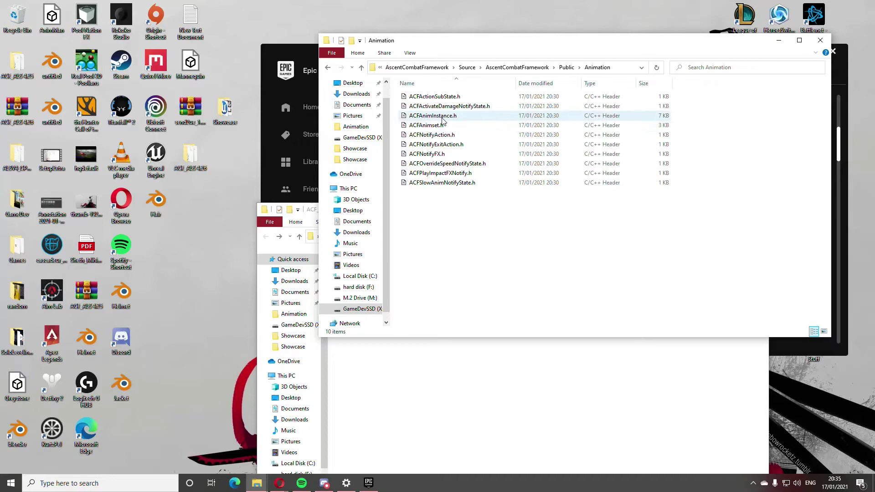
double_click(433, 127)
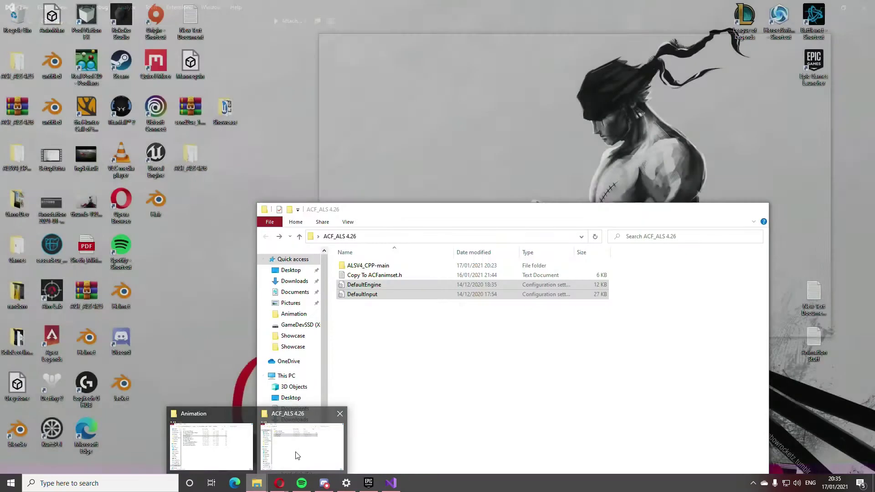
Open the 'Copy To ACFanimset.h' notes from ACF_ALS 4.26 and arrange the windows.
click(295, 455)
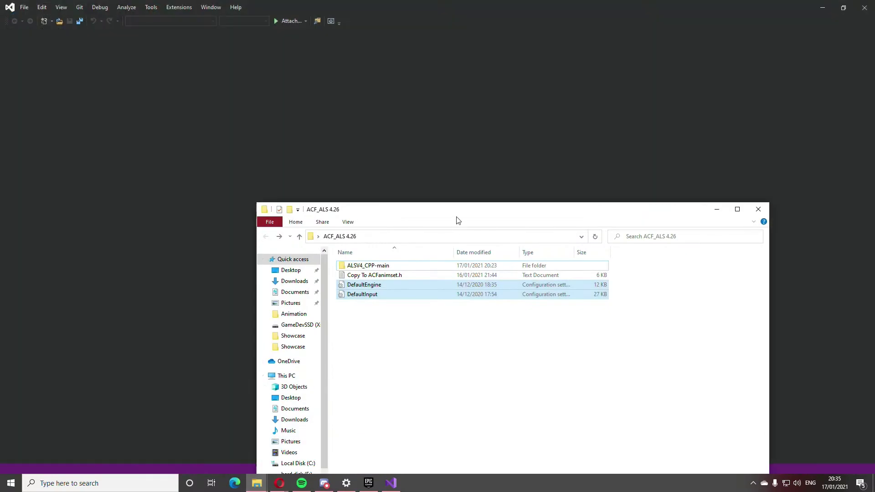
drag(492, 214, 595, 151)
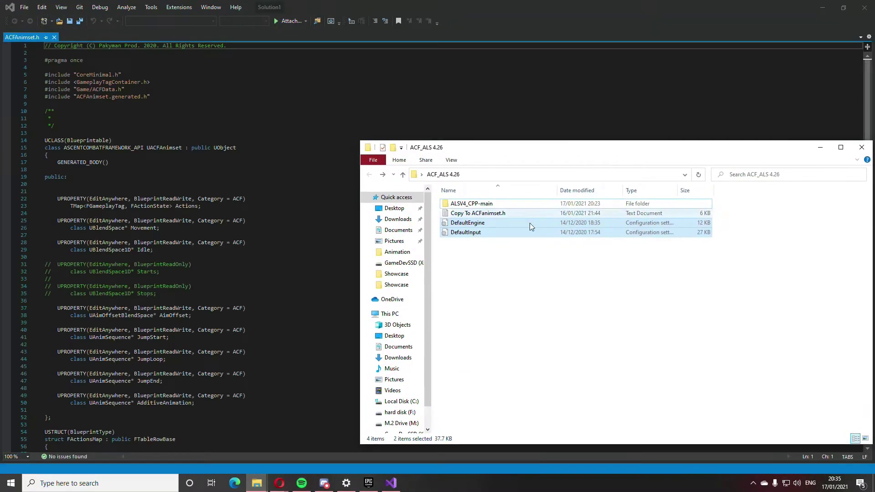
click(481, 217)
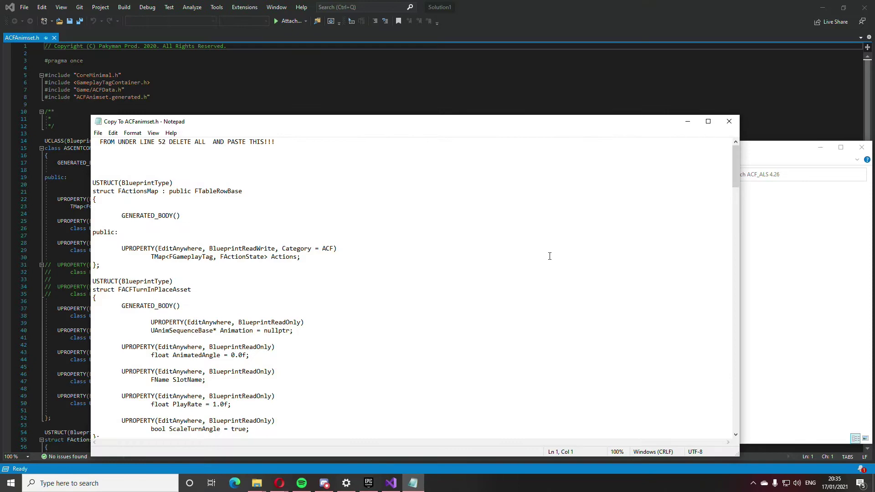
click(820, 147)
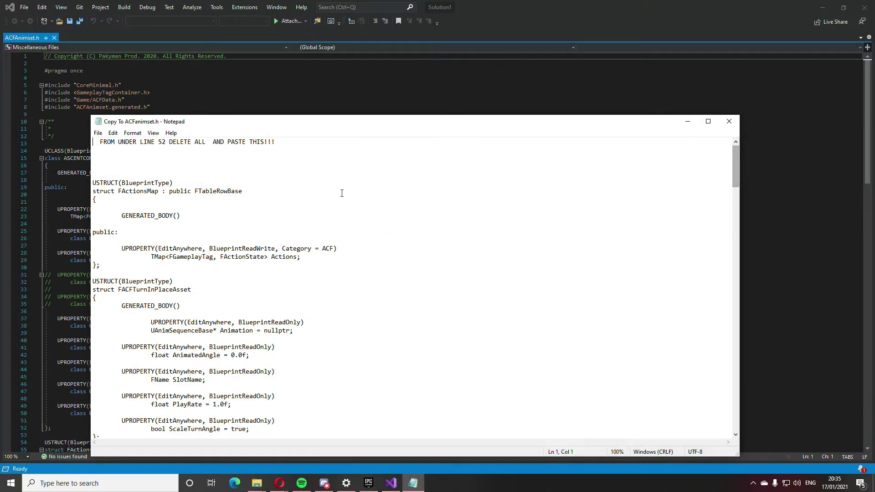
drag(311, 127, 433, 117)
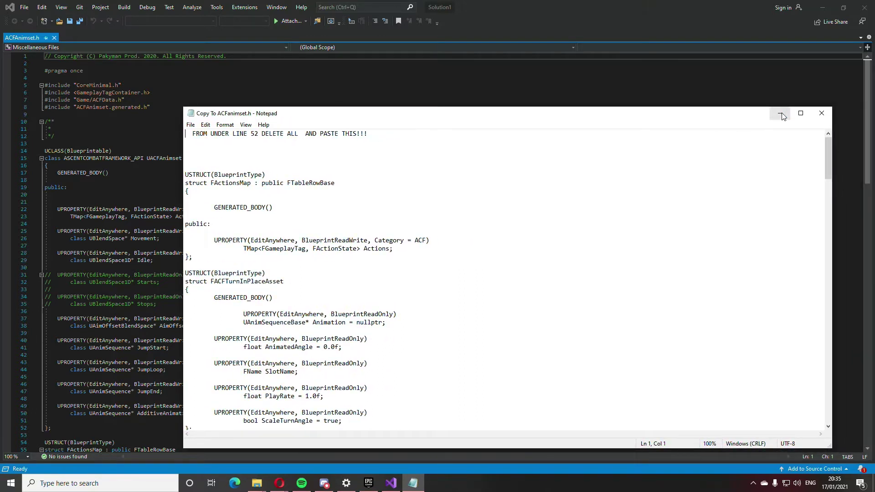
drag(562, 118, 593, 107)
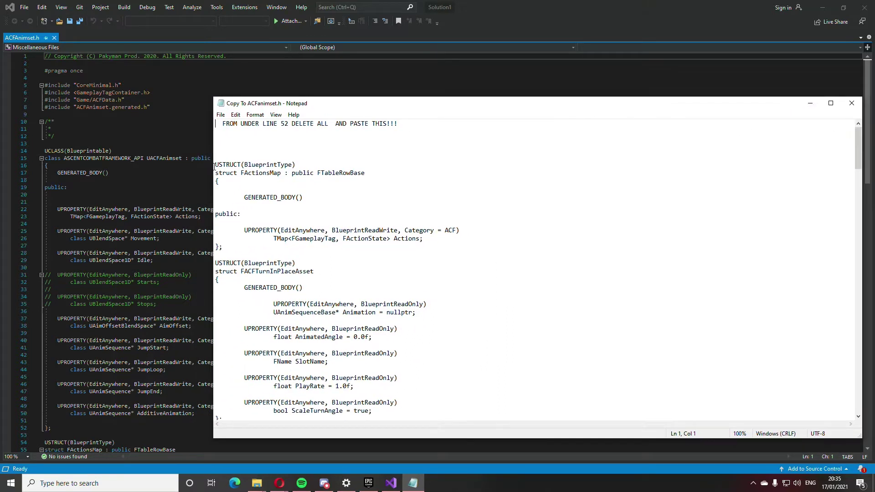
Select the replacement code from the first USTRUCT through the end of the notes.
drag(215, 165, 381, 337)
scroll(381, 335, down, 12)
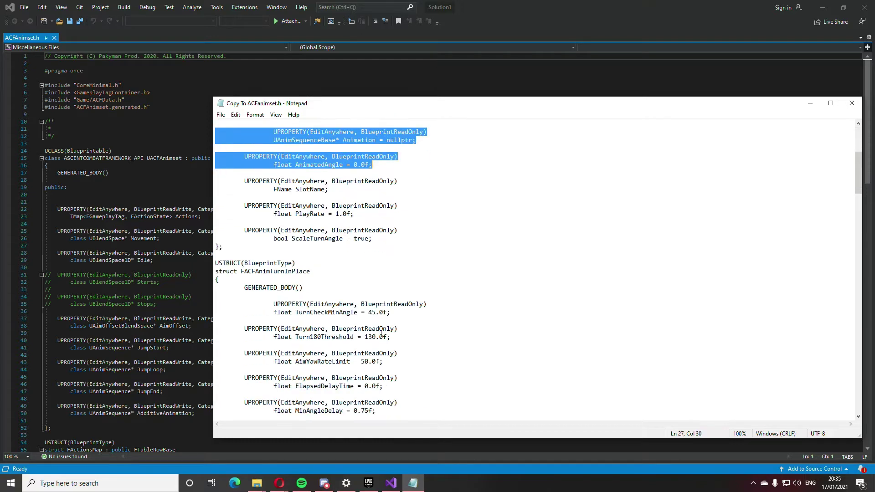
scroll(377, 333, down, 5)
shift+click(378, 333)
scroll(385, 348, down, 8)
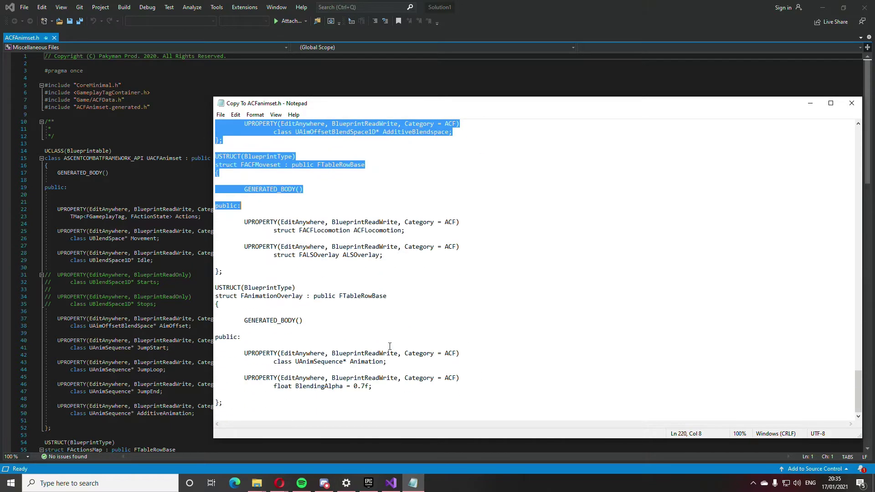
shift+click(423, 414)
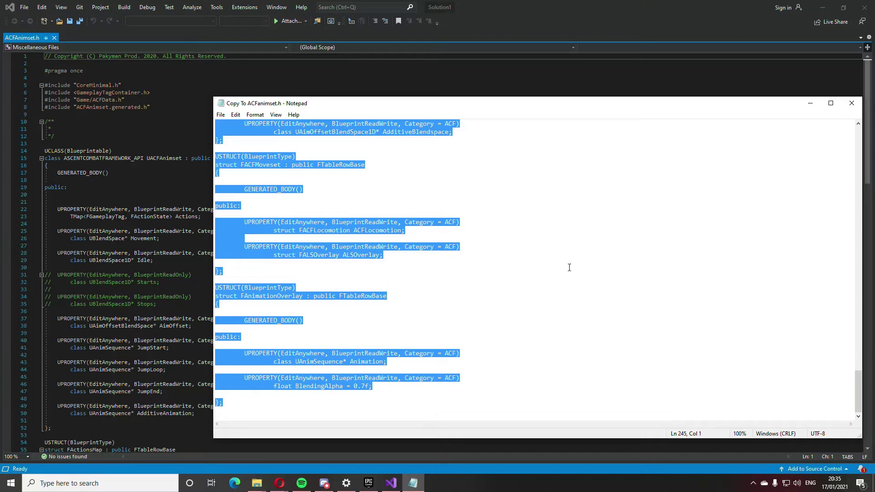
Delete the old struct definitions from line 53 to the end of ACFAnimset.h.
click(810, 103)
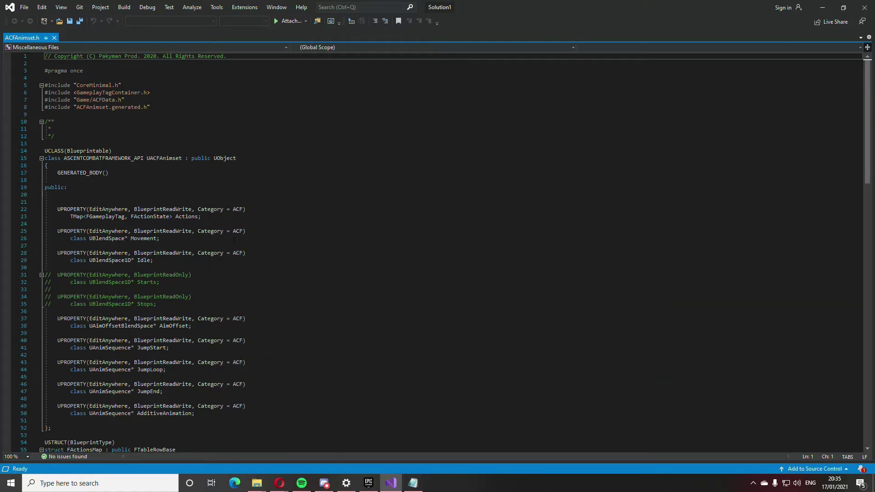
scroll(233, 240, down, 3)
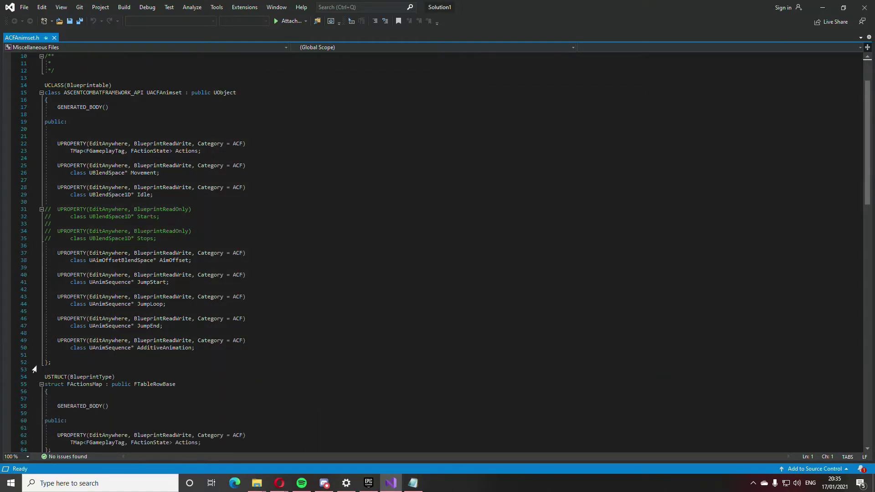
click(45, 369)
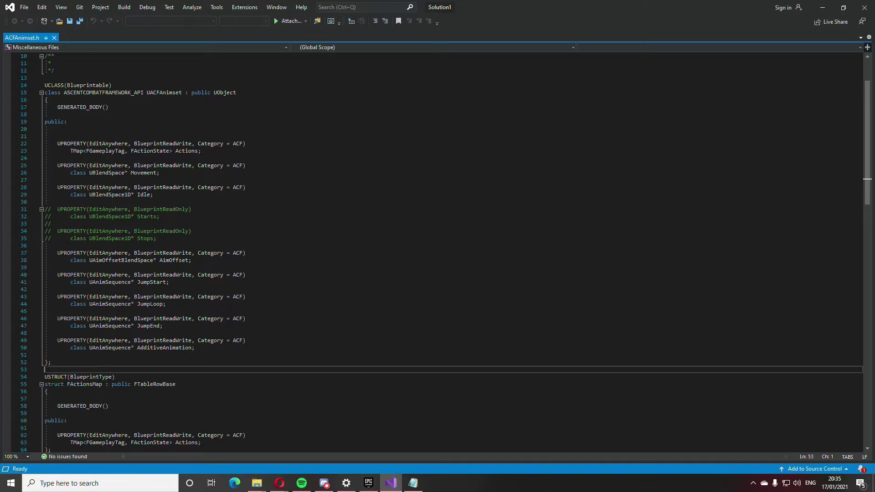
scroll(187, 232, down, 20)
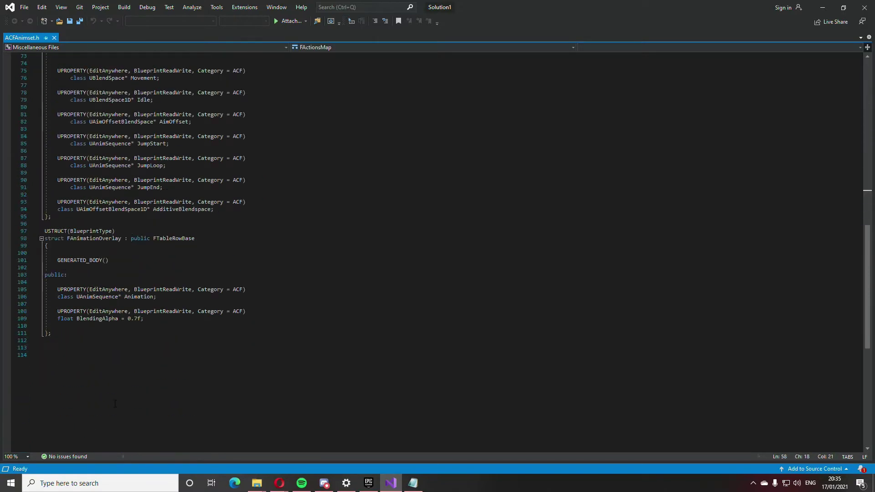
click(187, 231)
drag(186, 231, 77, 120)
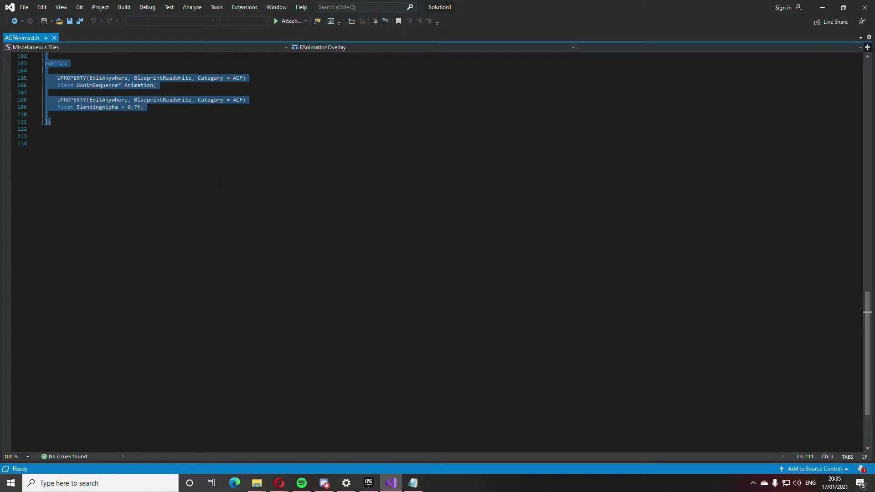
key(Delete)
Paste the new struct definitions after a blank line and save the header.
scroll(119, 158, up, 5)
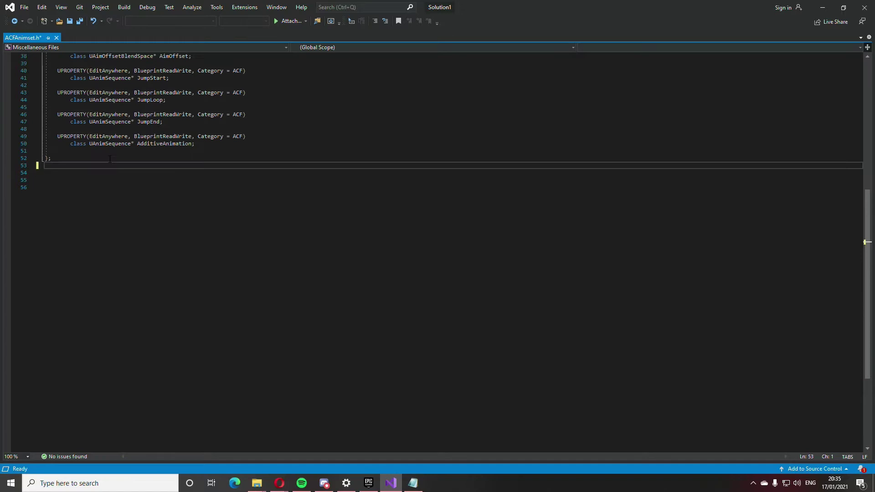
key(Return)
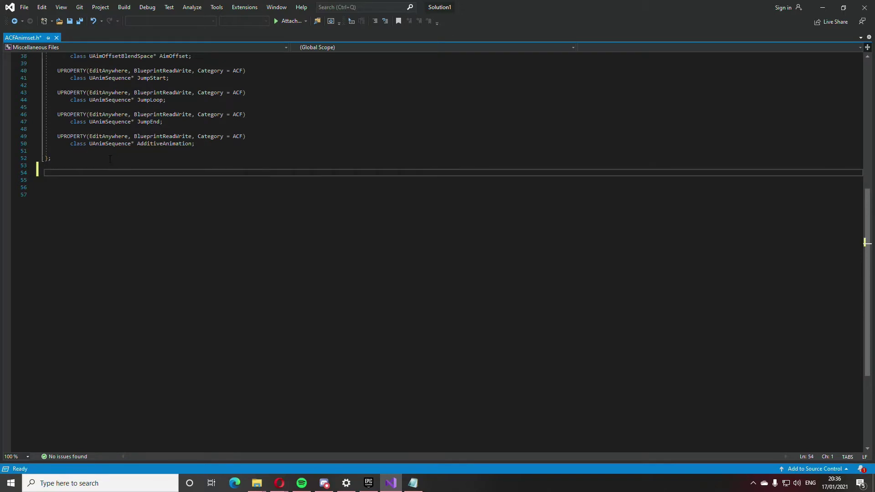
key(ctrl+v)
scroll(68, 145, up, 9)
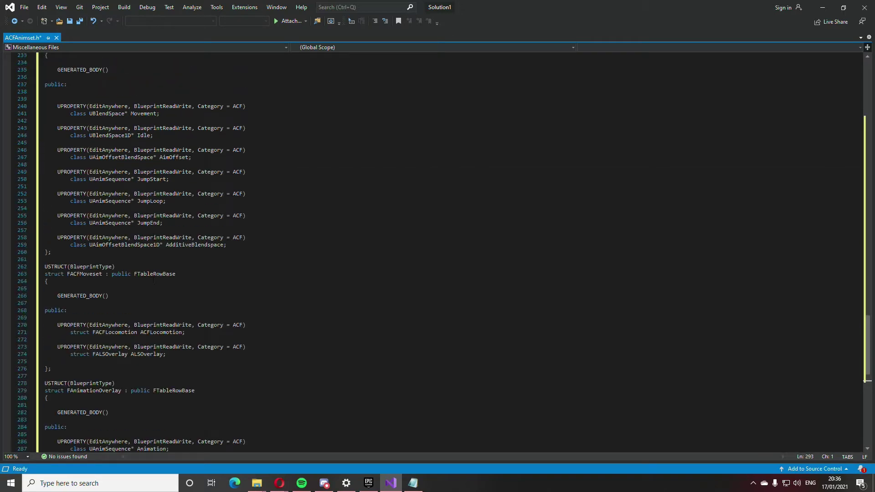
click(68, 145)
scroll(68, 145, up, 20)
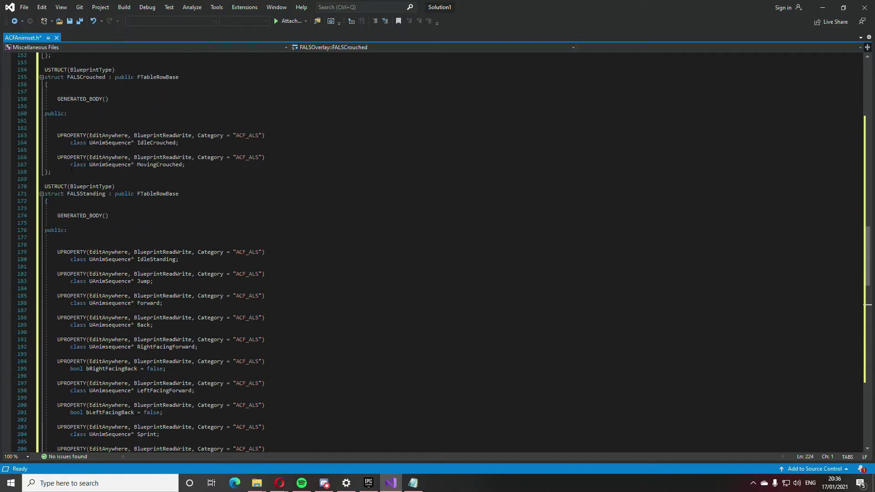
scroll(71, 170, up, 17)
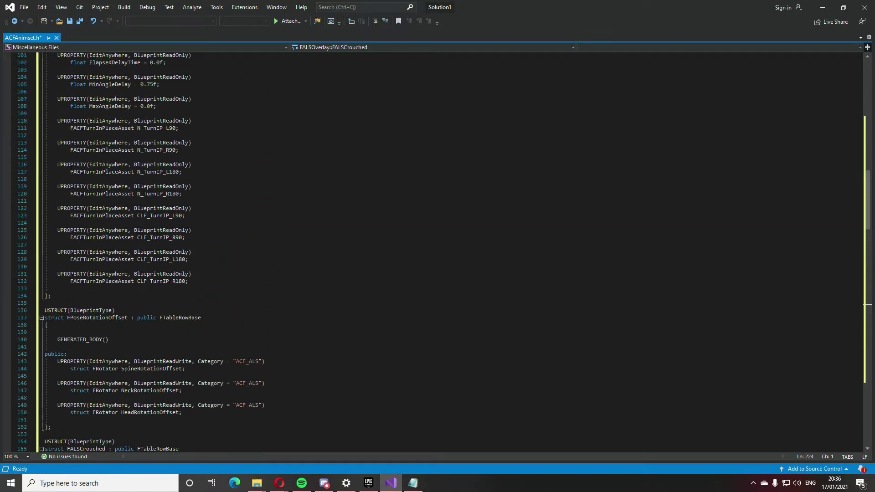
scroll(71, 171, up, 20)
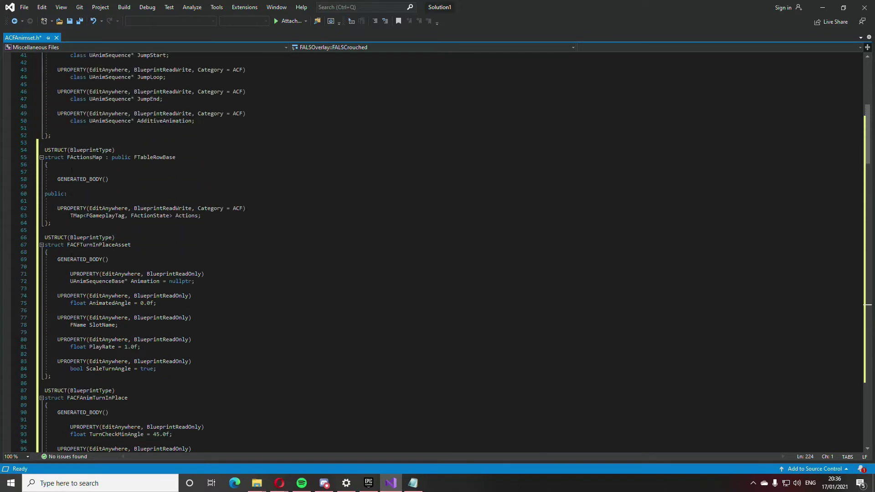
scroll(72, 170, up, 13)
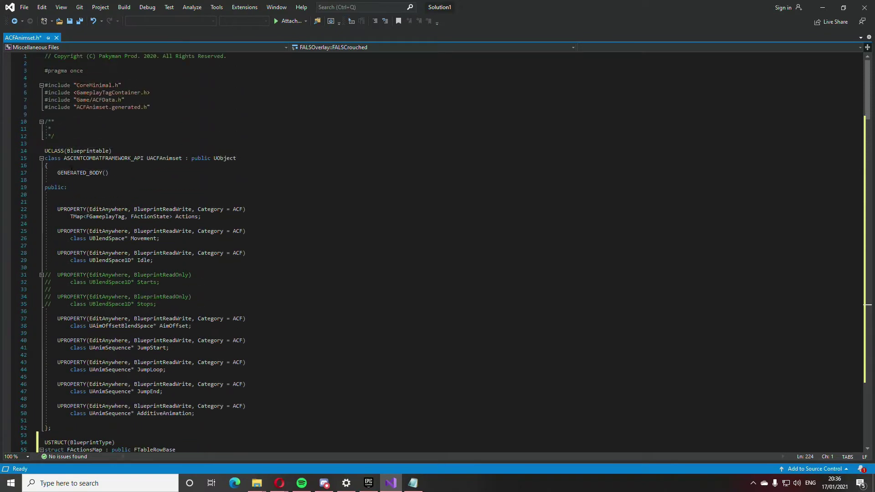
scroll(72, 170, down, 8)
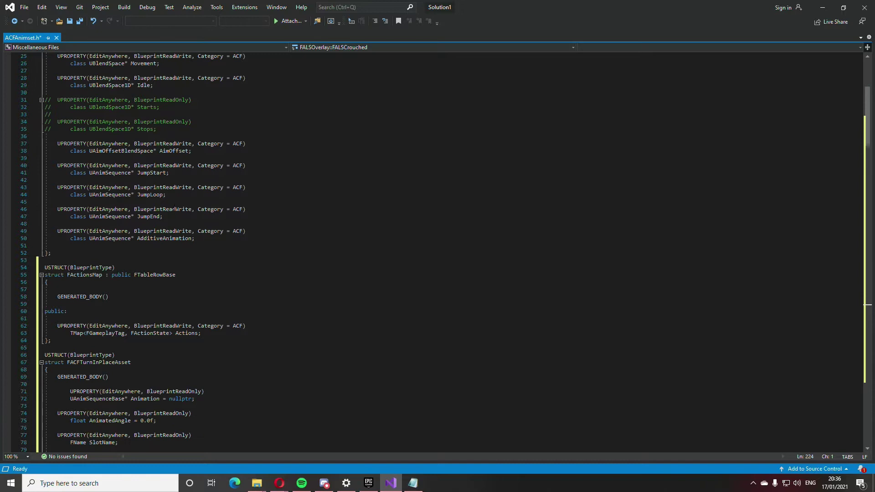
scroll(166, 209, up, 6)
click(70, 21)
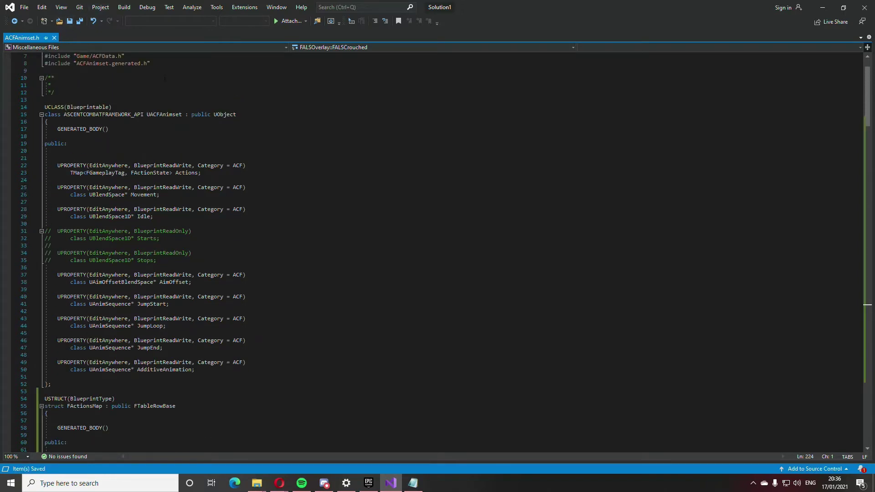
Open ACFAnimInstance.cpp from AscentCombatFramework\Source\AscentCombatFramework\Private\Animation.
click(820, 13)
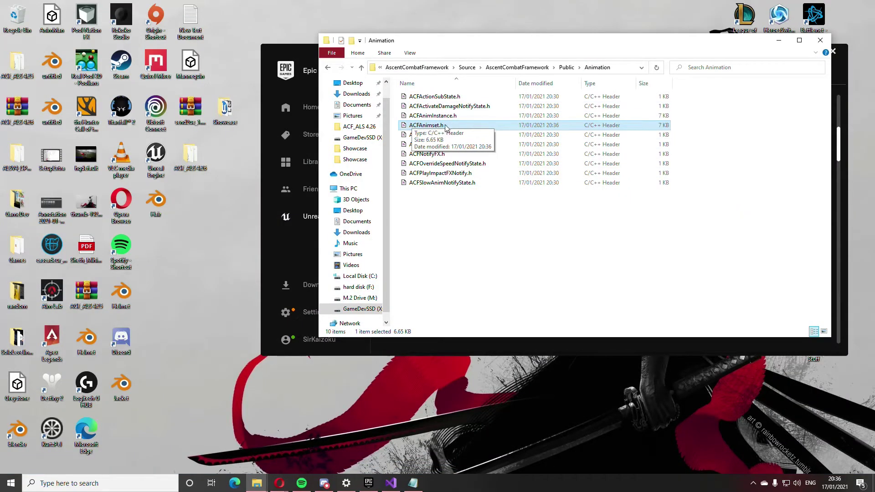
click(515, 68)
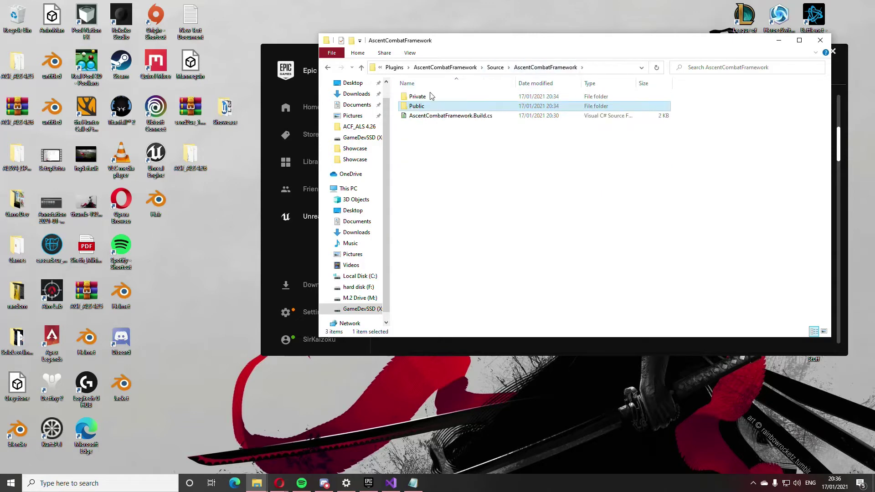
click(395, 68)
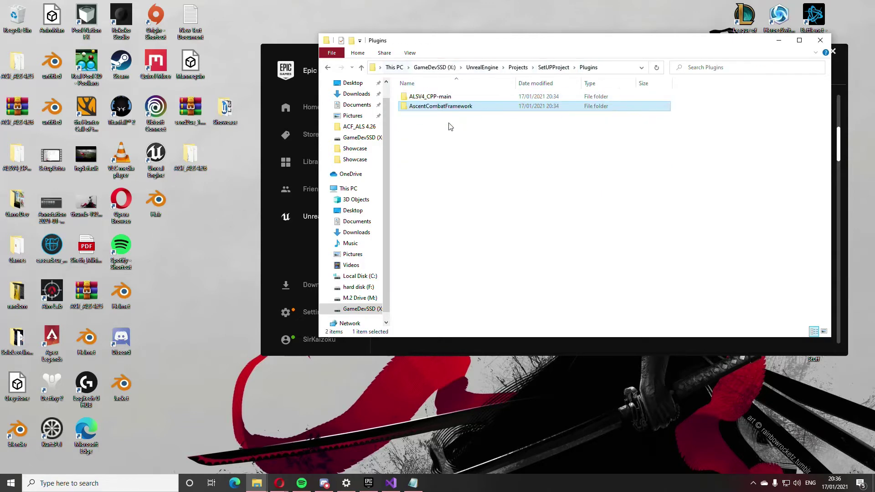
double_click(442, 107)
double_click(419, 135)
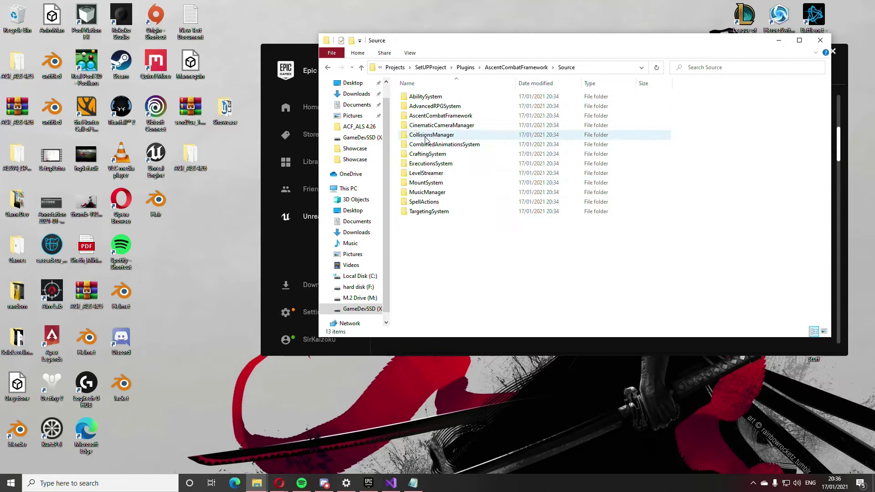
double_click(440, 115)
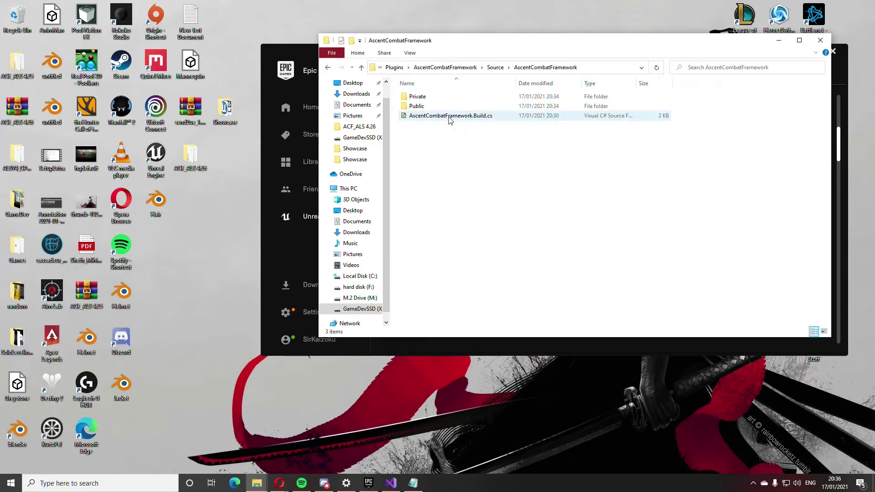
double_click(424, 96)
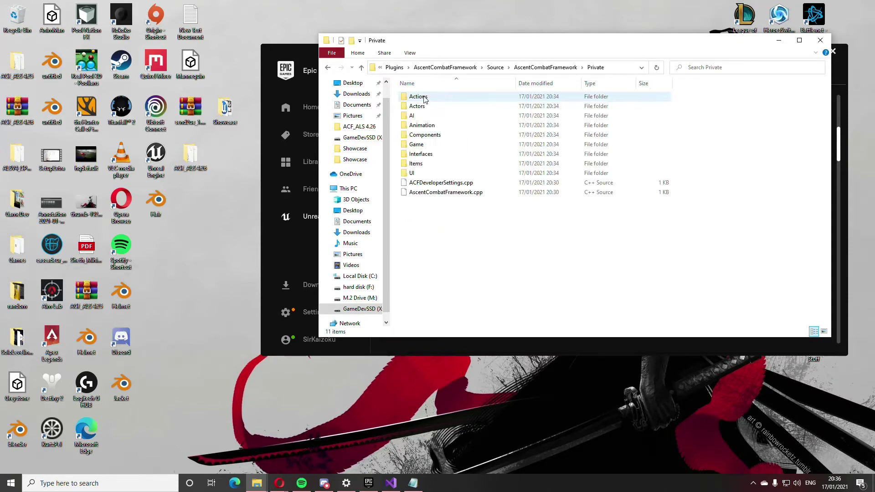
double_click(435, 126)
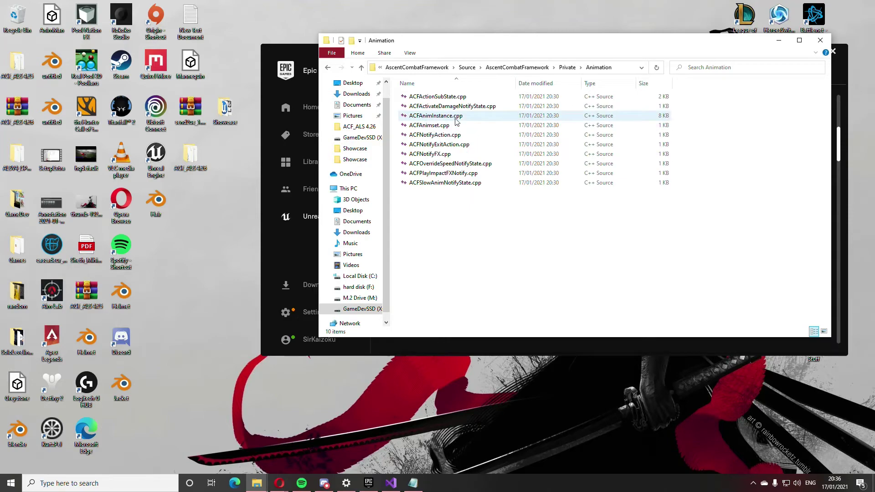
double_click(456, 118)
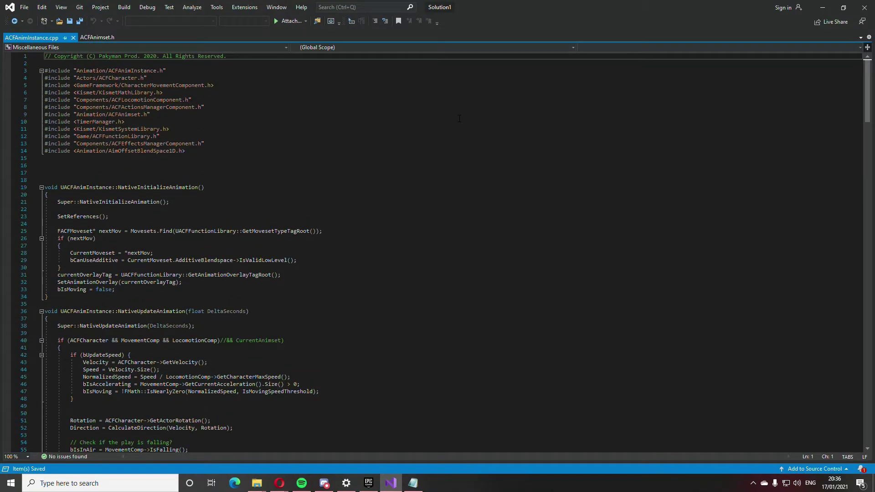
Search for 'additive' and insert 'ACFLocomotion.' before AdditiveBlendspace on line 29.
key(ctrl+f)
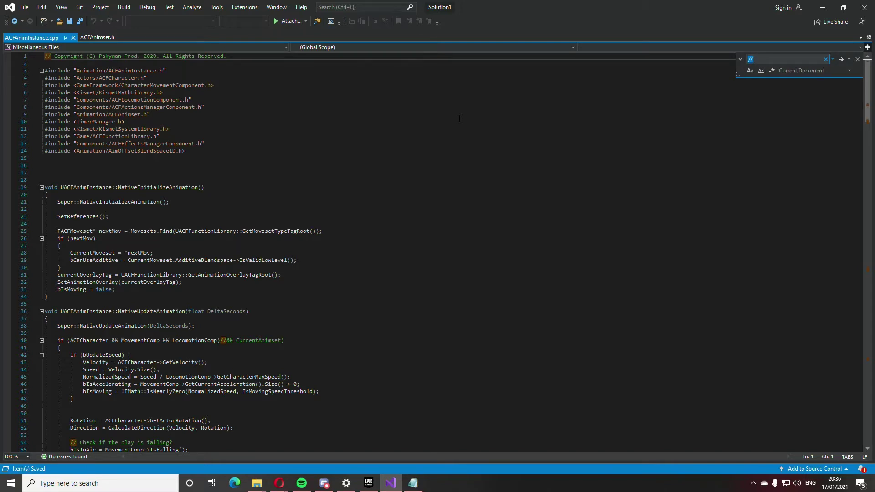
text(additive)
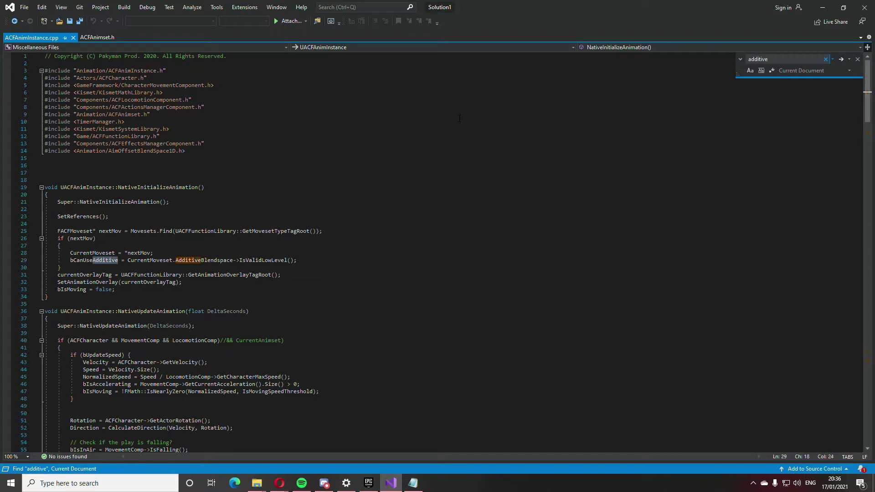
key(Return)
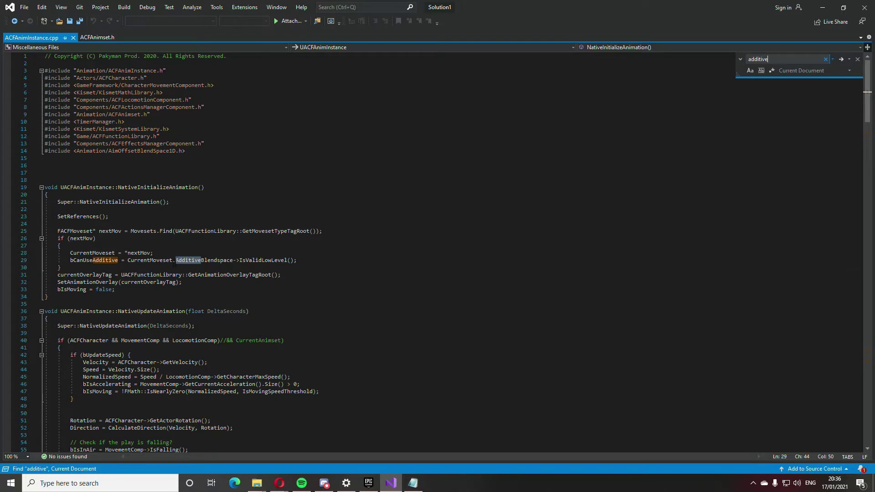
click(175, 260)
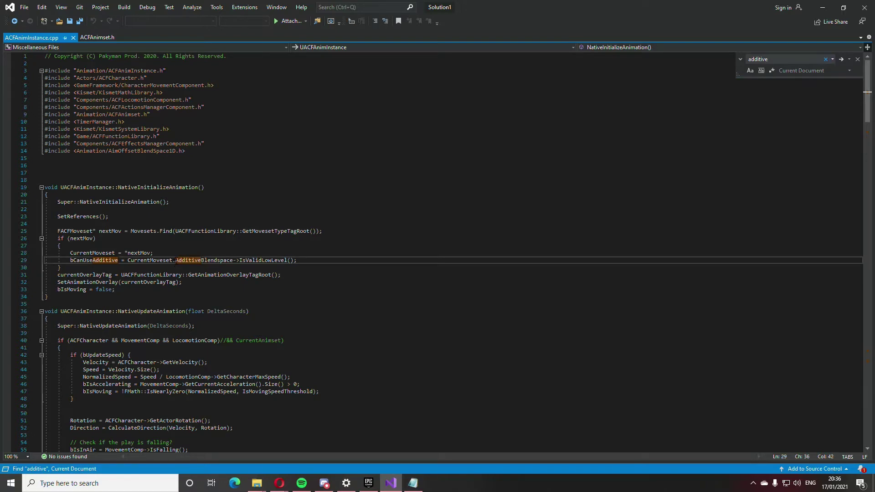
text(ACFLocomo)
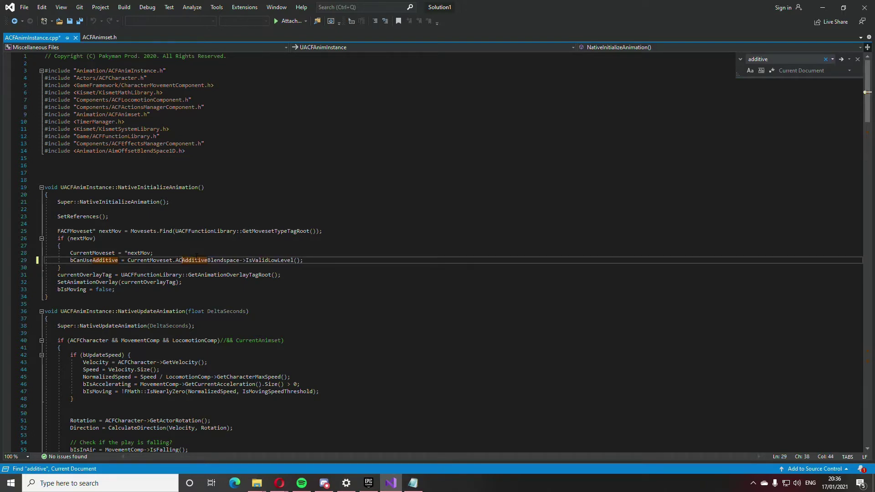
text(tion.)
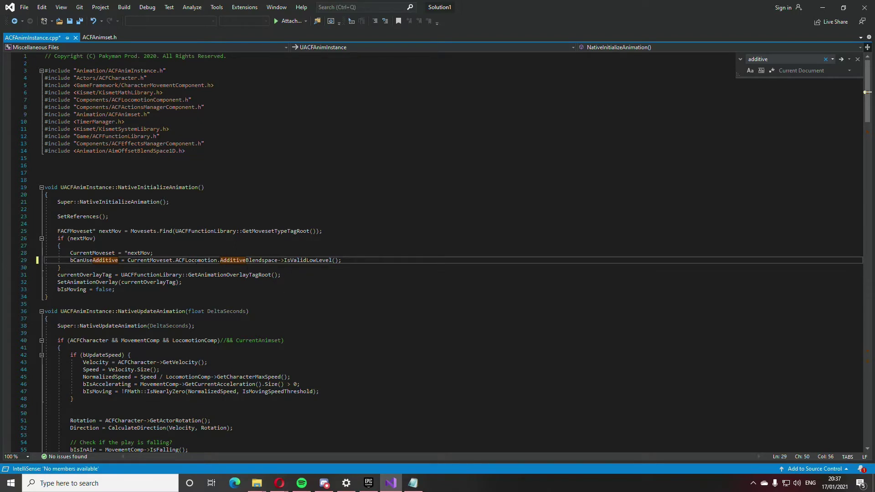
click(779, 59)
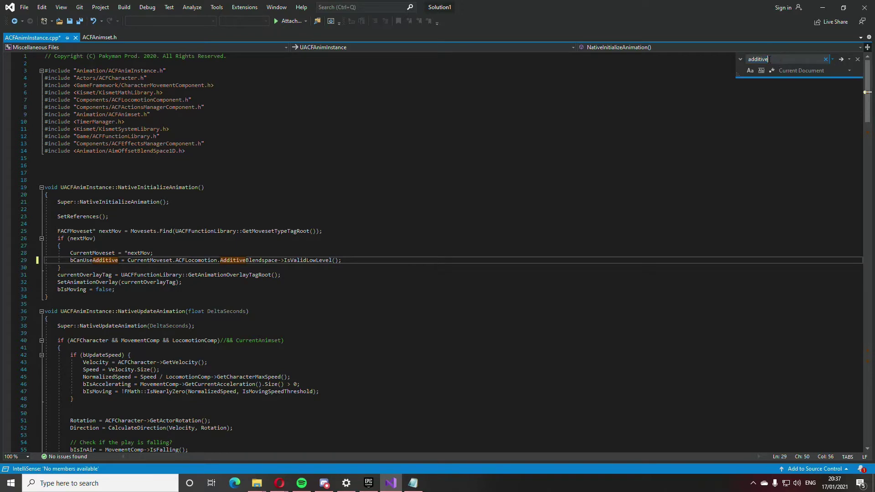
key(Return)
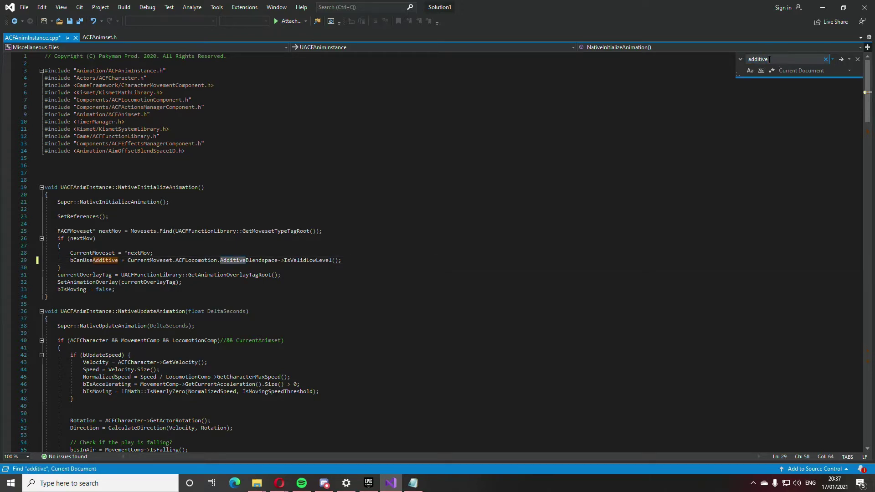
Insert 'ACFLocomotion.' before AdditiveBlendspace on line 264 and save ACFAnimInstance.cpp.
key(Return)
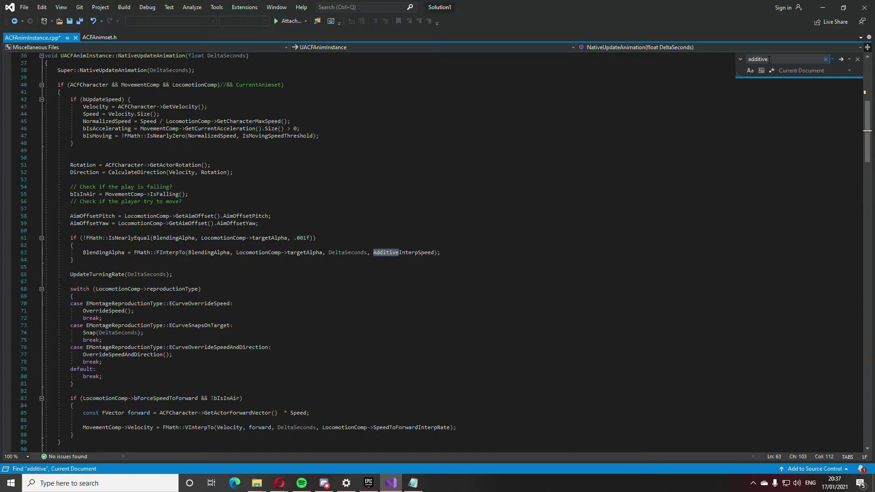
key(Return)
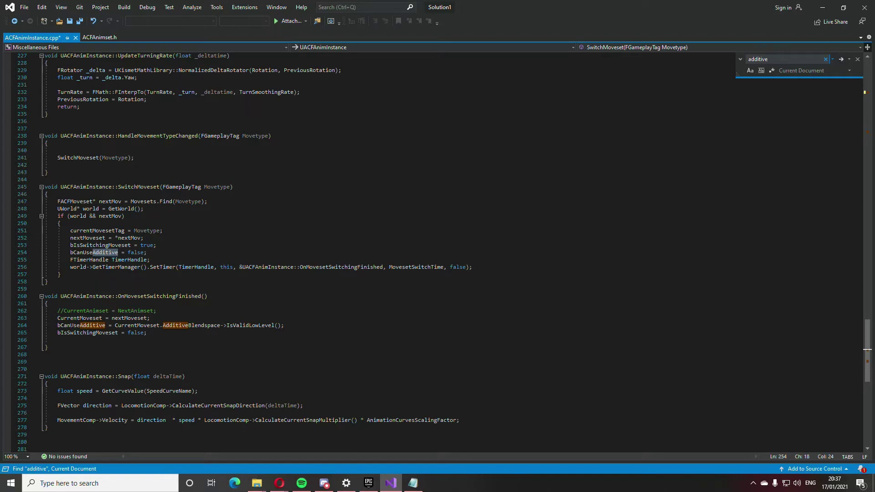
click(163, 325)
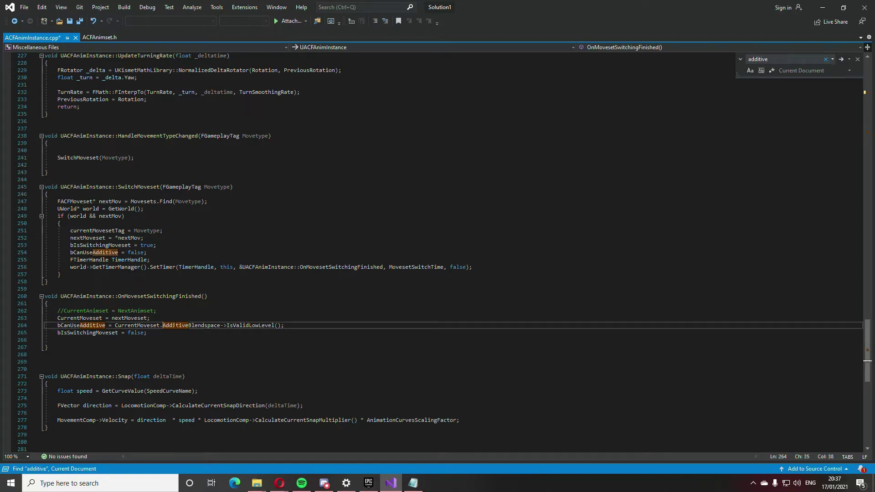
text(ACF)
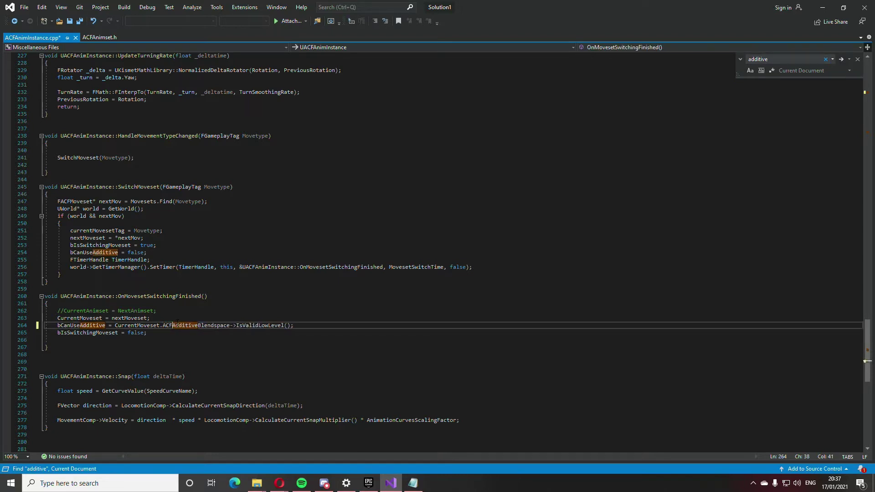
text(Locomotion)
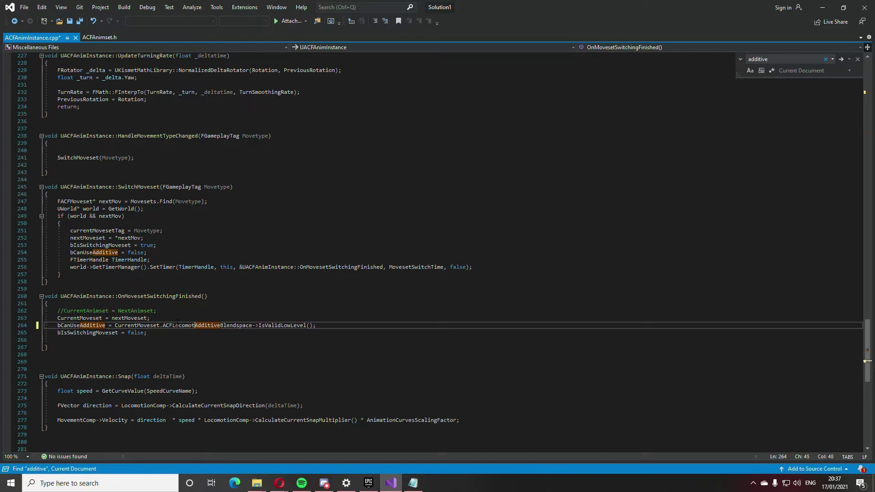
text(.)
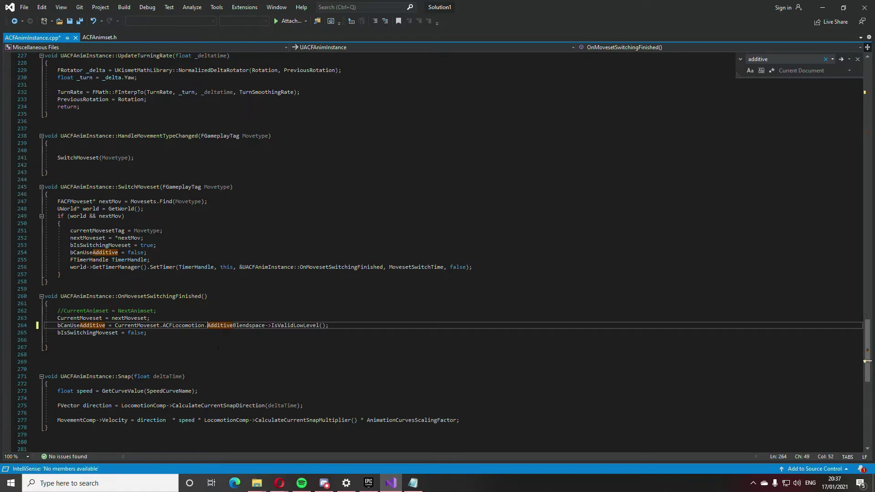
click(121, 8)
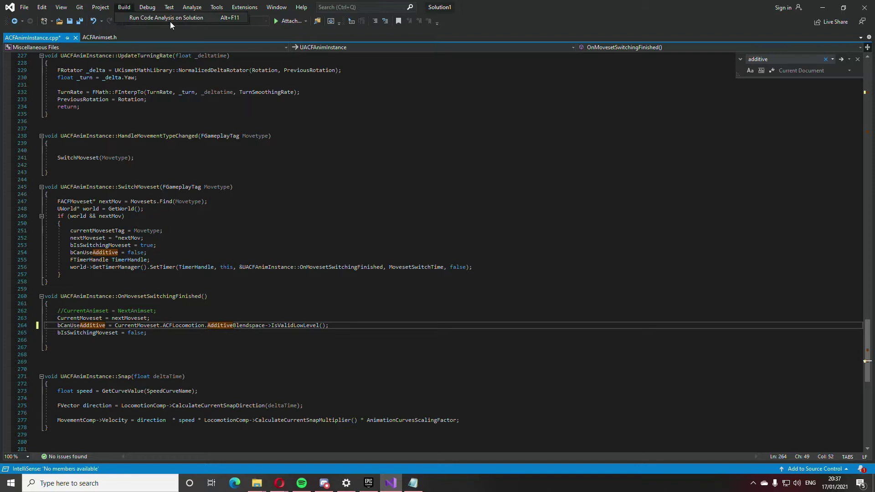
click(94, 17)
click(70, 22)
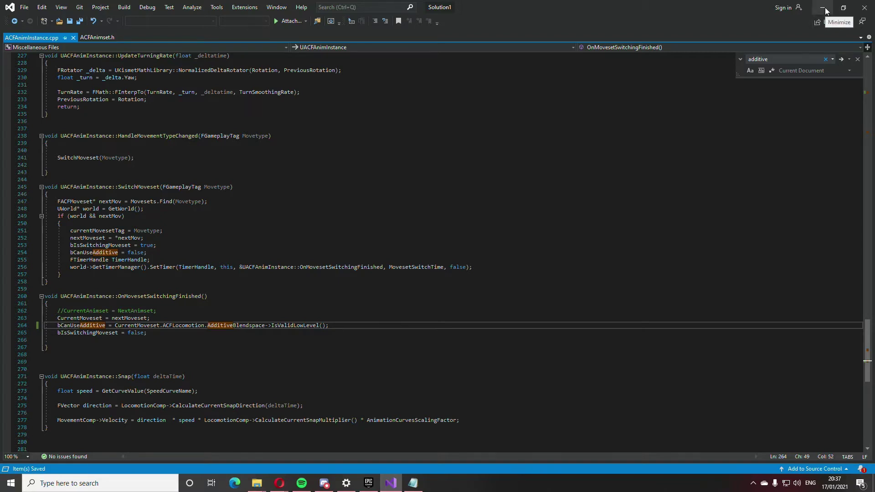
Close Visual Studio and generate Visual Studio project files from ACFExample.uproject.
click(865, 7)
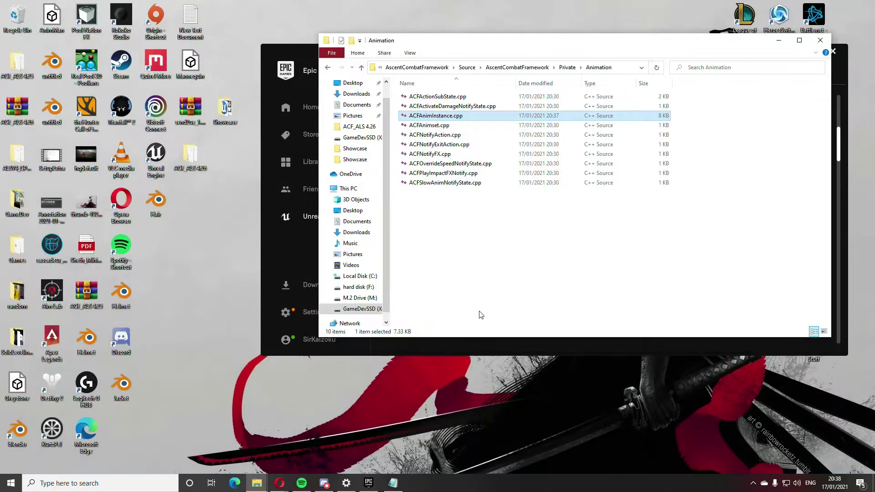
click(417, 67)
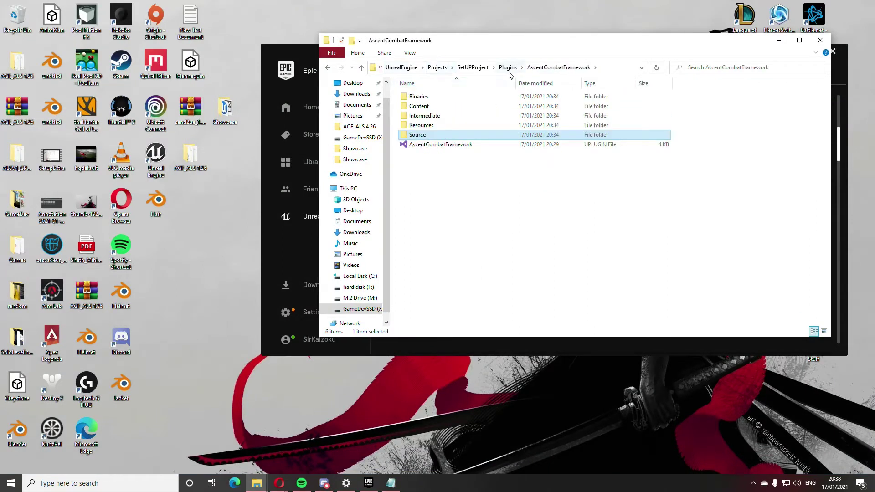
click(474, 68)
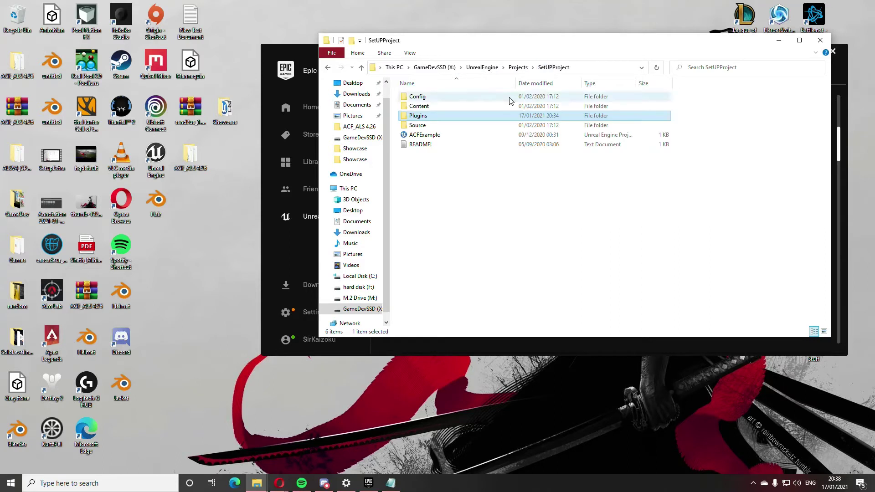
right_click(439, 135)
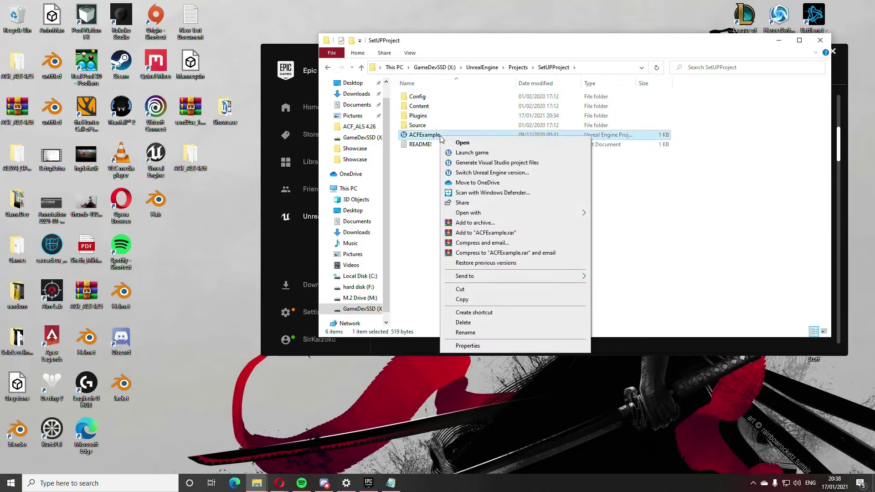
click(509, 163)
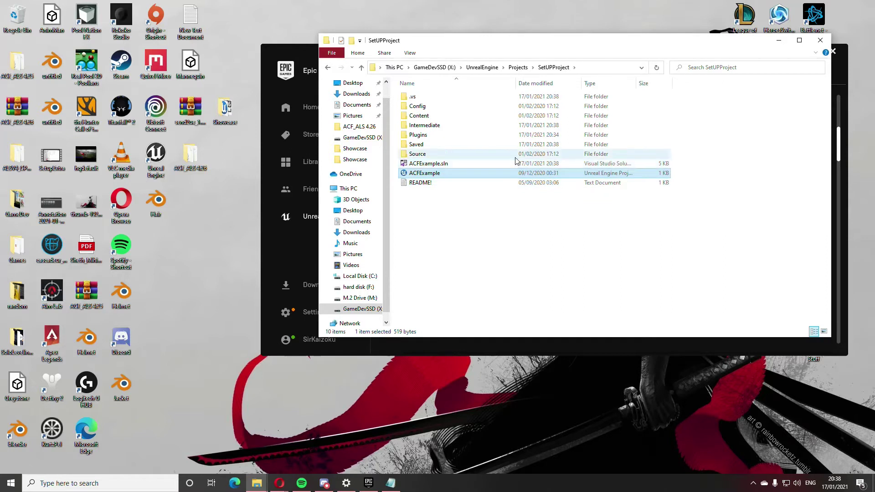
click(477, 165)
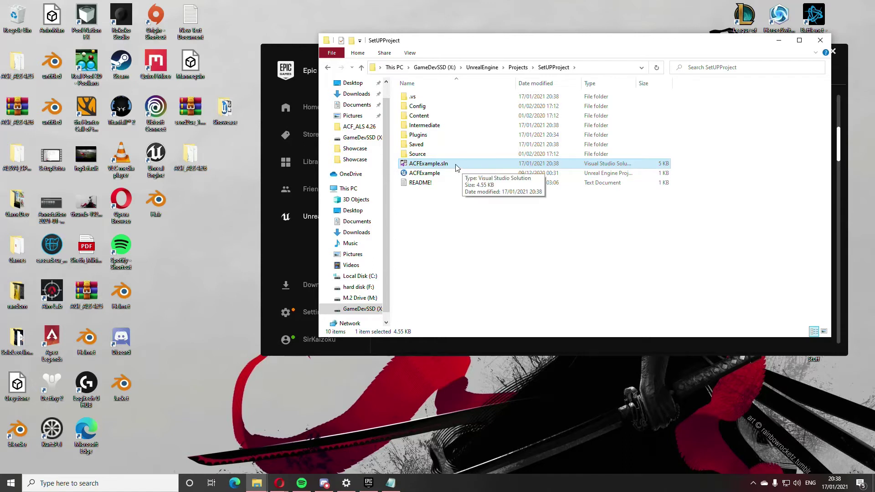
Launch ACFExample.uproject, accept rebuilding the missing modules, view Content, then close the editor.
double_click(436, 174)
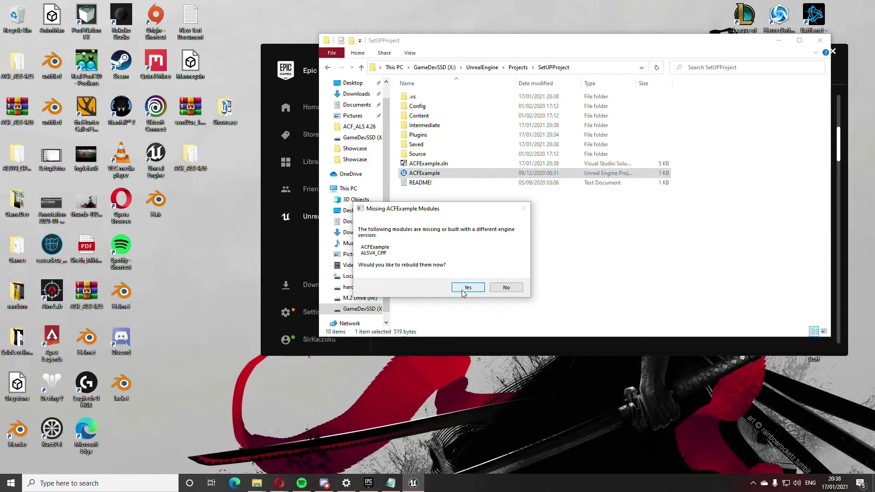
click(466, 288)
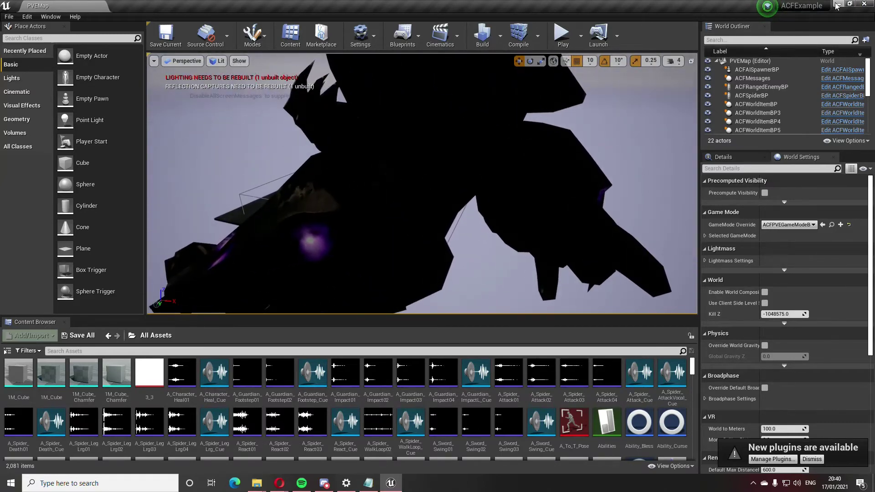
click(7, 350)
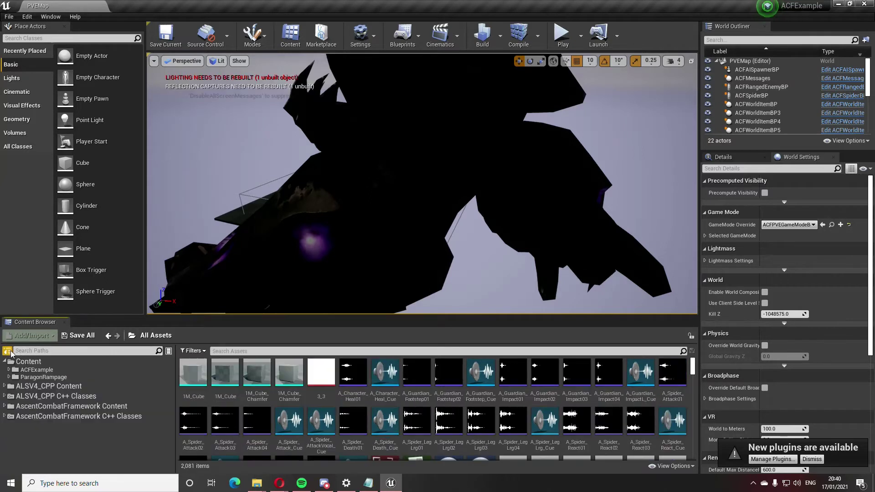
click(129, 362)
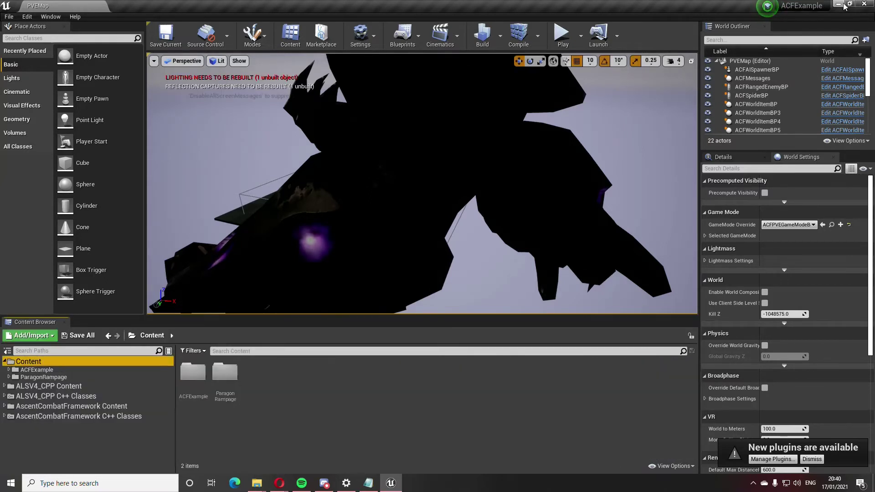
click(865, 5)
click(426, 182)
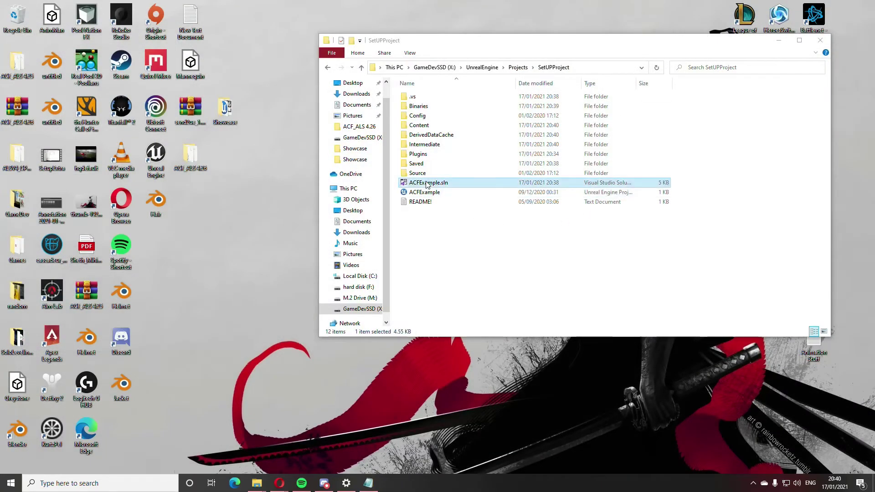
double_click(427, 182)
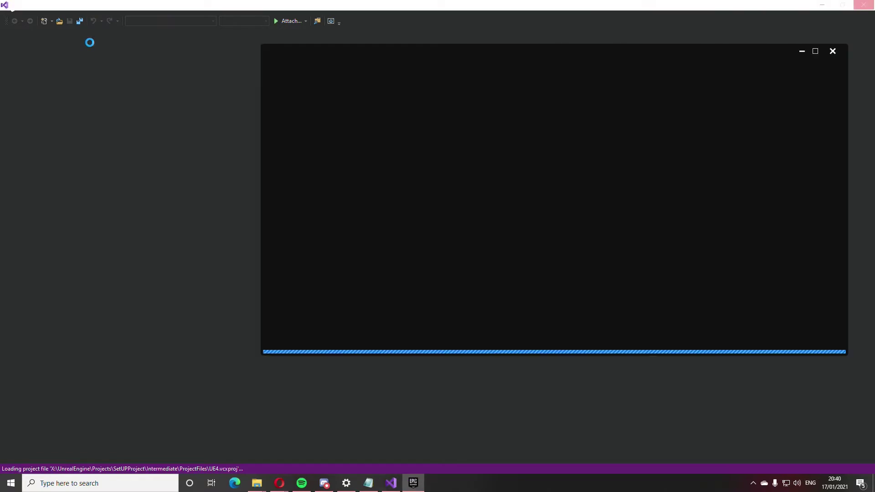
click(802, 51)
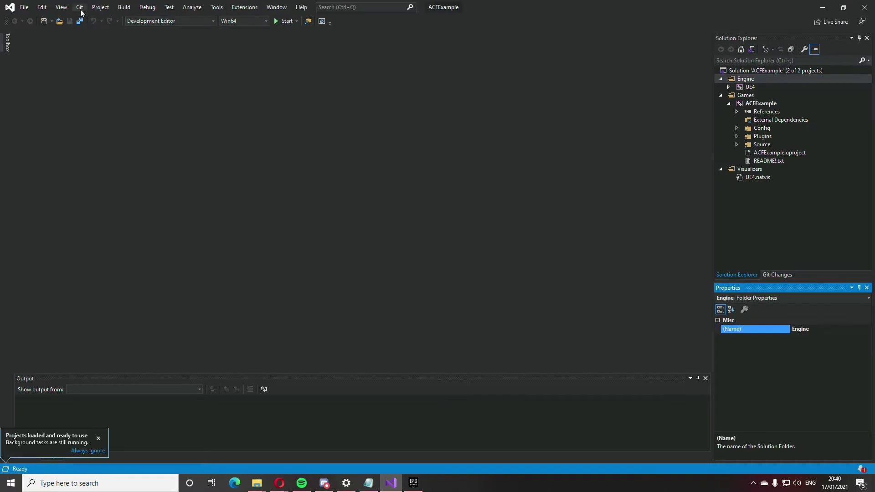
click(125, 8)
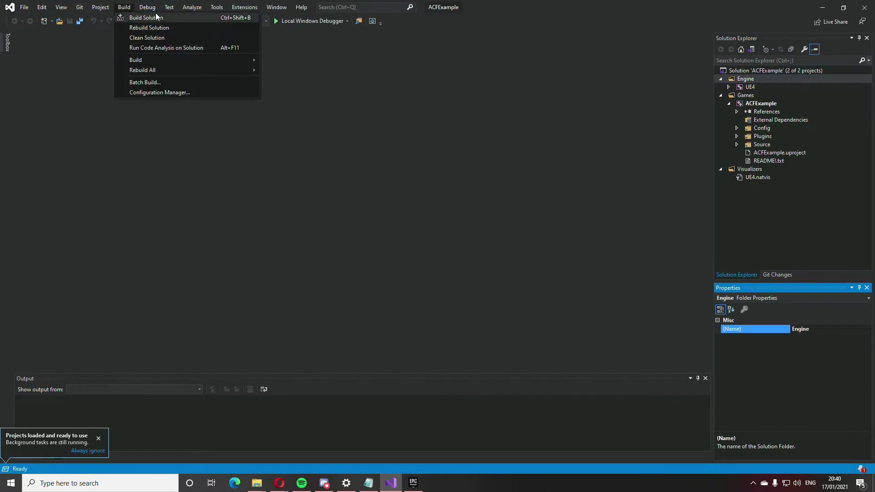
click(500, 95)
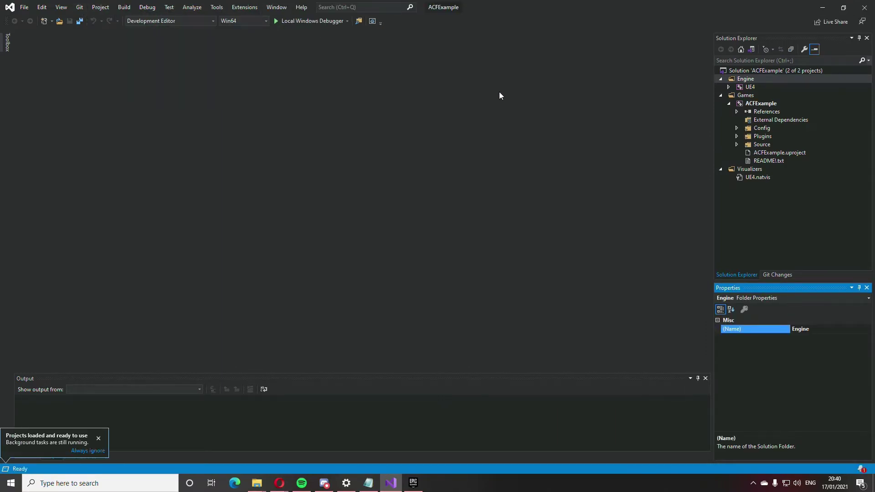
click(120, 9)
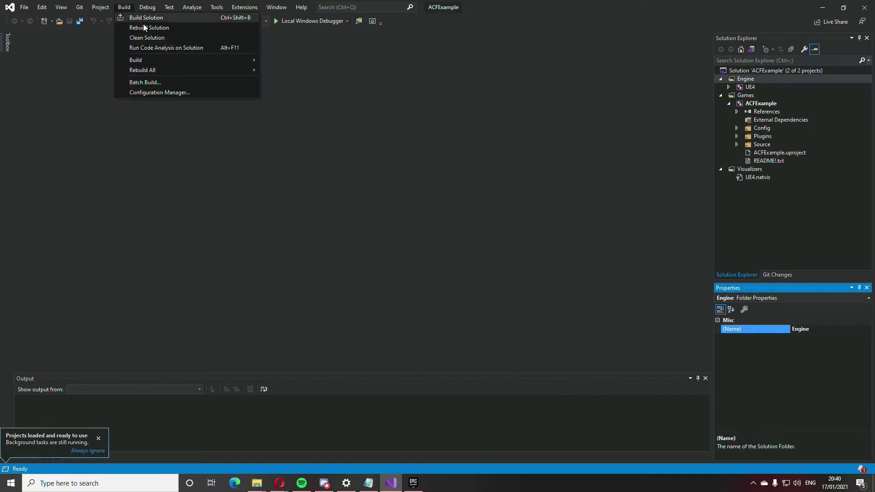
click(405, 89)
click(864, 7)
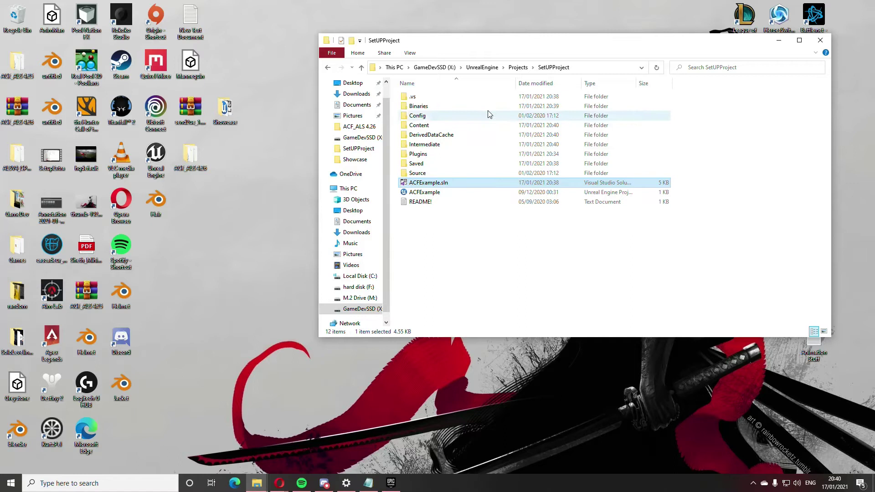
Reopen ACFExample and open ACFBaseABP by searching 'Ba' in AscentCombatFramework Content.
double_click(441, 193)
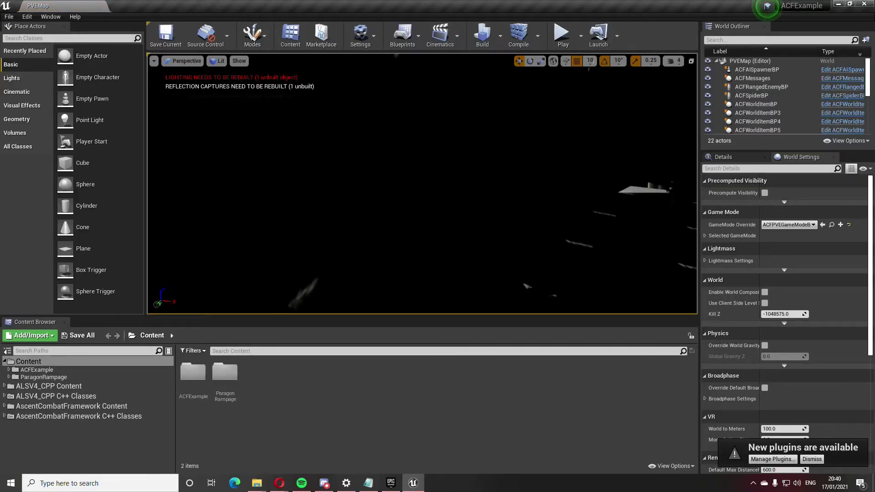
right_drag(439, 201, 439, 201)
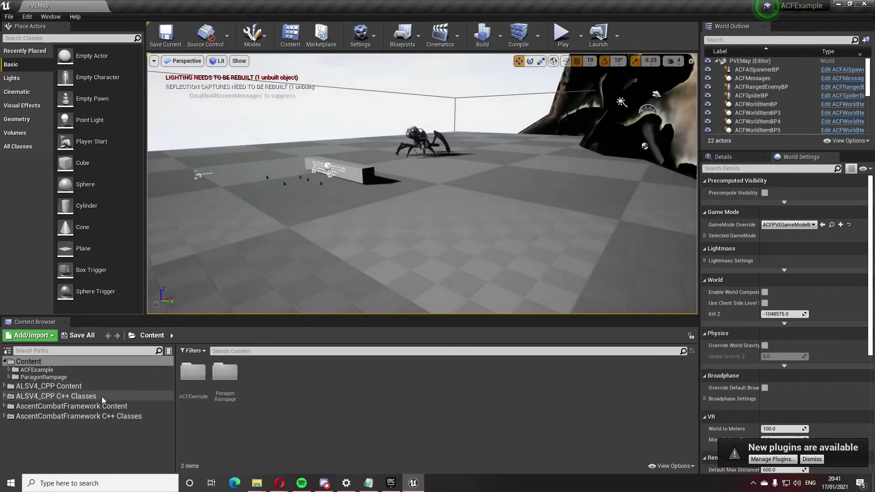
click(69, 406)
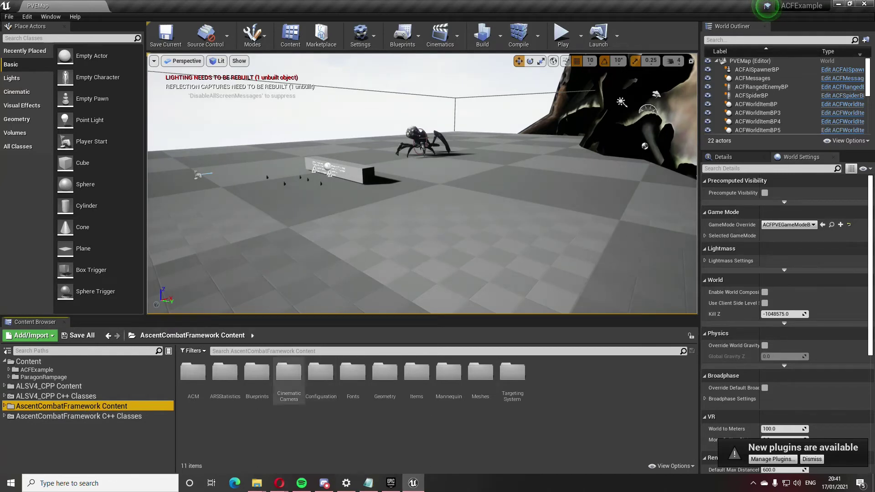
click(305, 352)
text(Base)
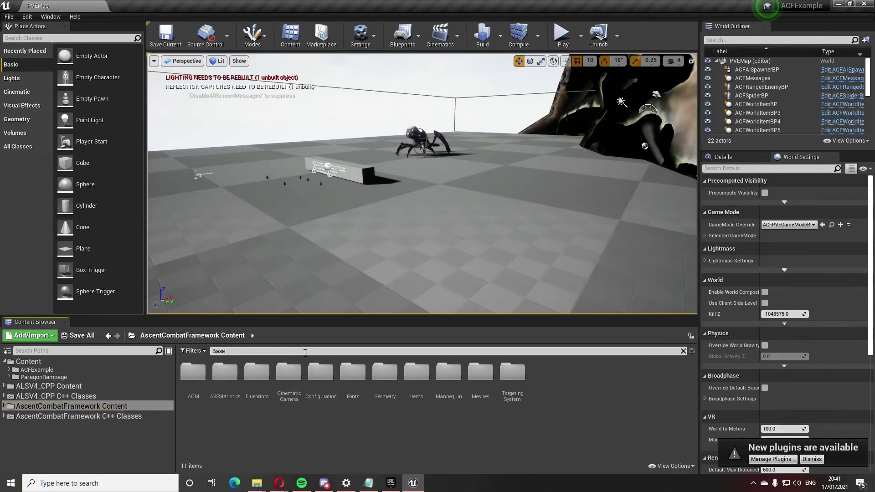
double_click(204, 378)
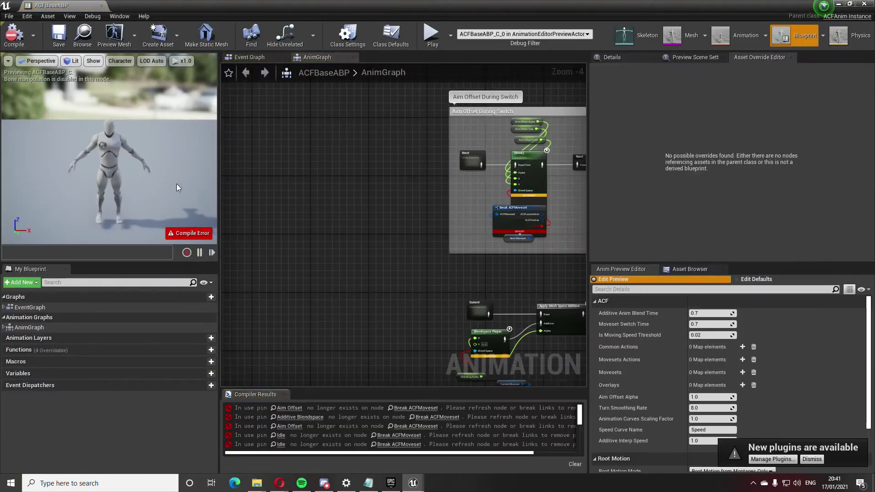
Add a Break ACFLocomotion node from the ACFLocomotion output, placed beside Break ACFMoveset.
scroll(511, 289, up, 3)
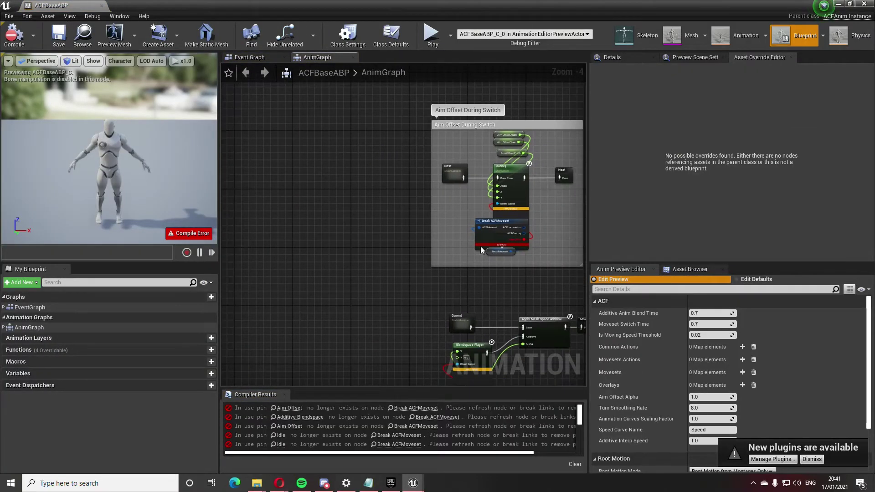
scroll(485, 288, down, 1)
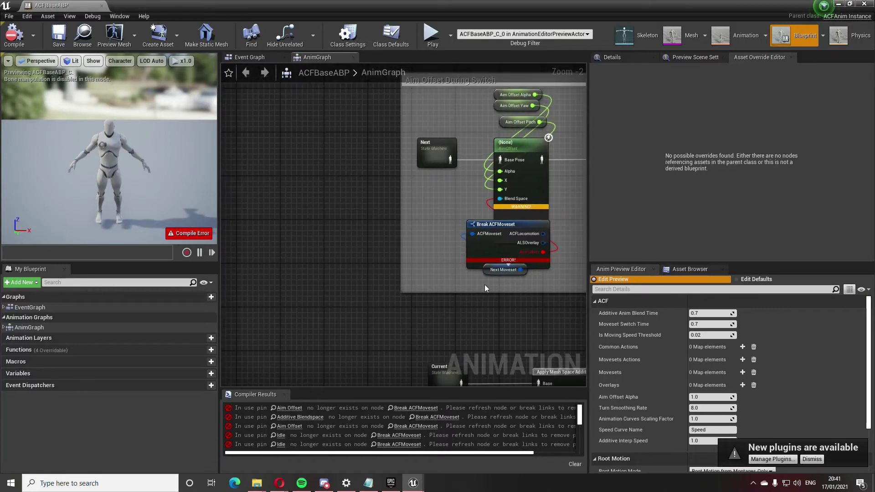
drag(483, 242, 346, 242)
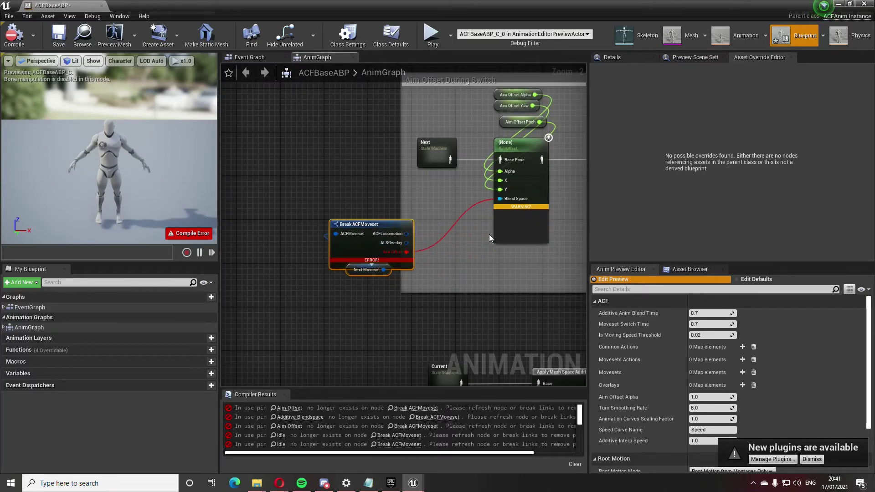
drag(407, 233, 400, 205)
text(b)
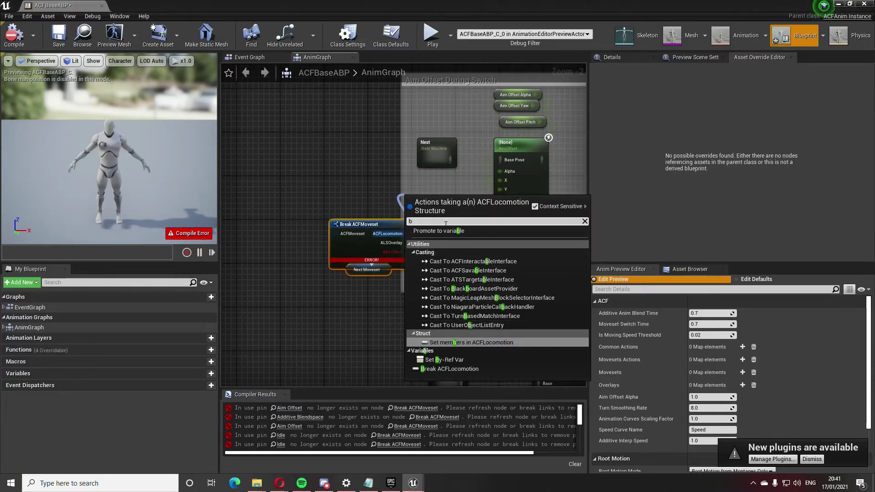
text(r)
click(455, 263)
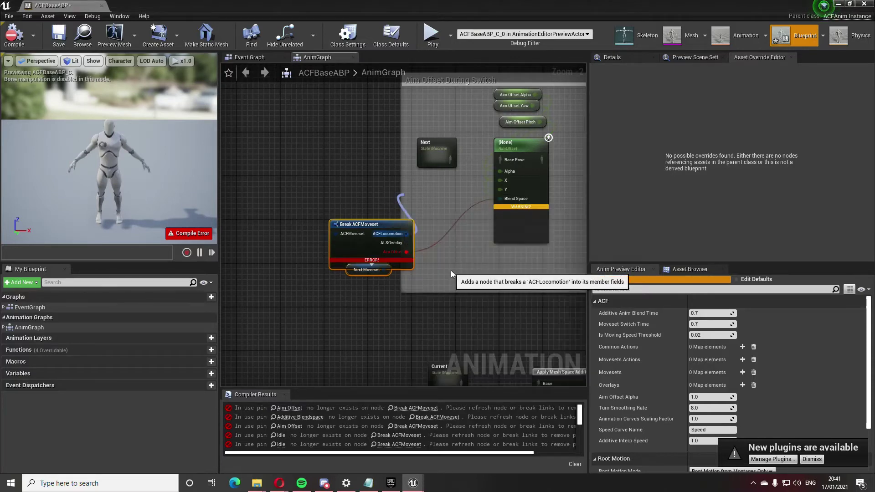
drag(444, 206, 368, 190)
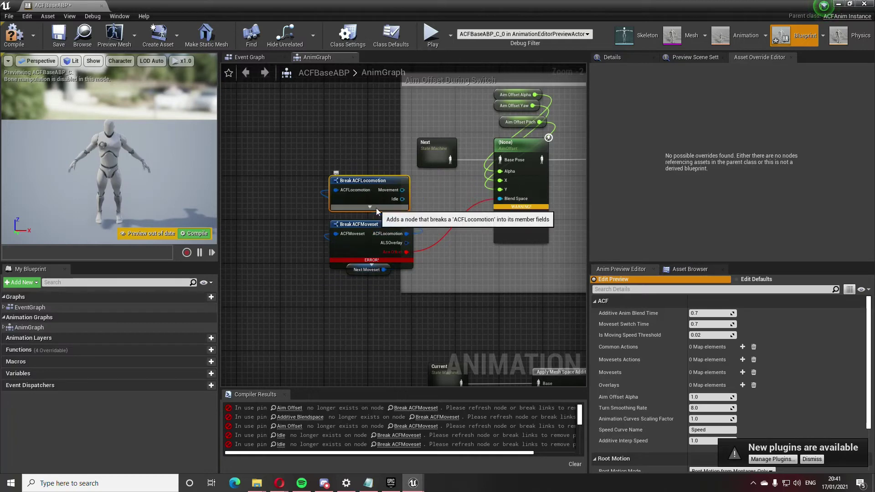
Show only Break ACFLocomotion's Aim Offset pin and wire it into the aim offset's Blend Space.
click(618, 57)
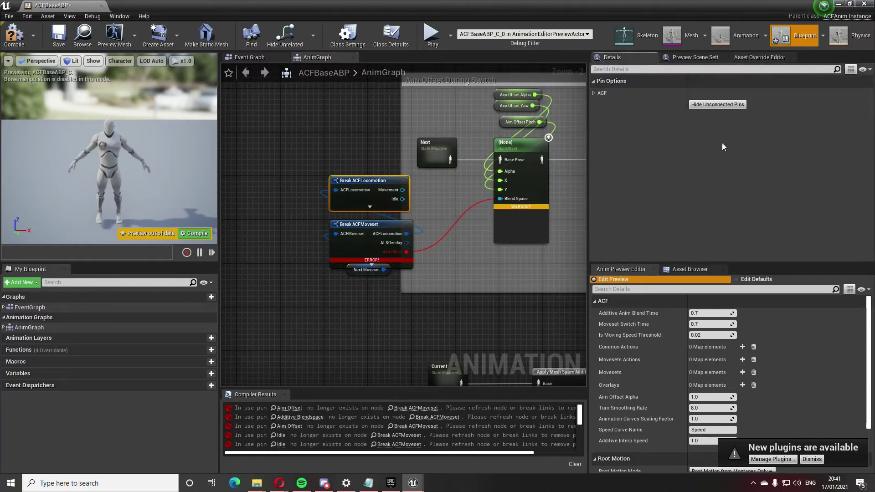
click(594, 93)
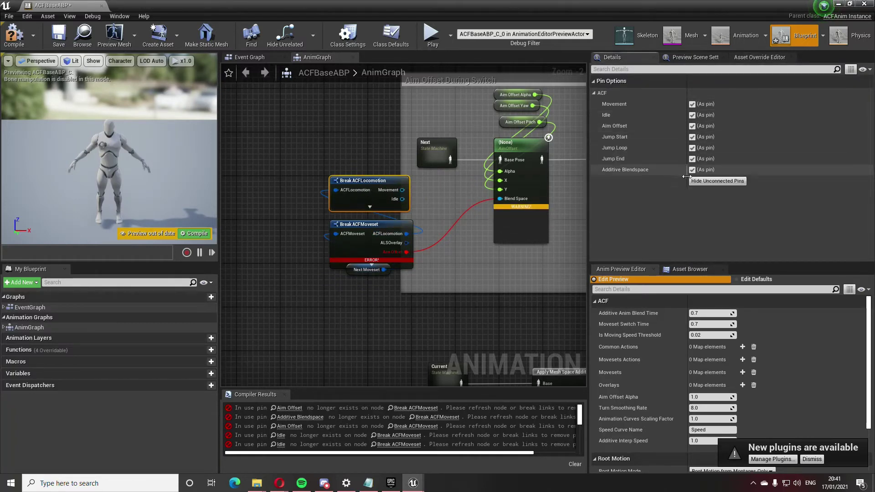
click(713, 181)
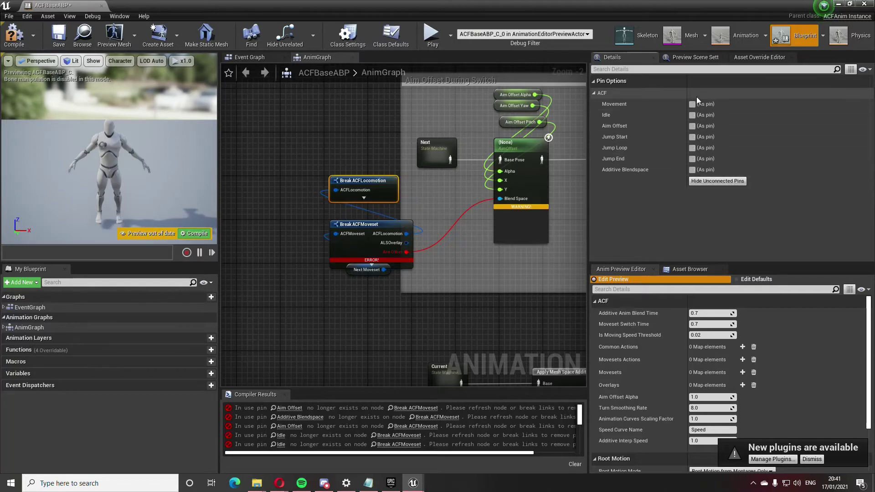
click(692, 126)
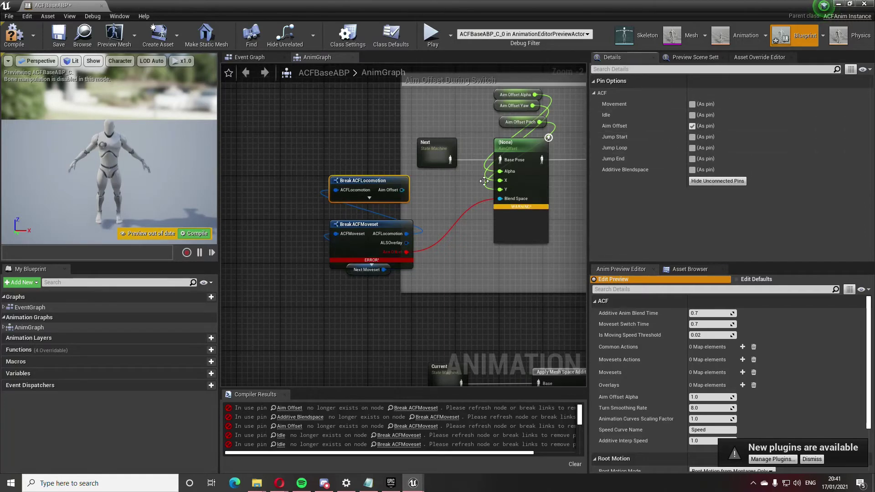
drag(402, 190, 500, 199)
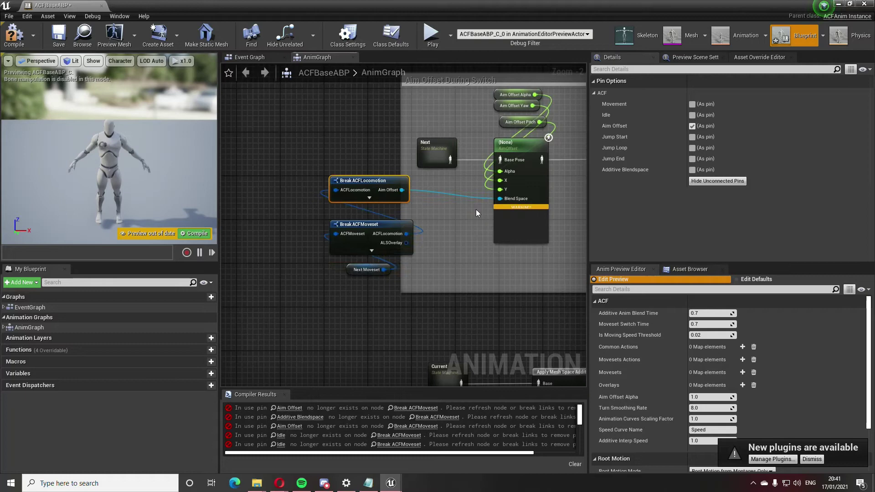
Tuck Break ACFMoveset and Next Moveset under Break ACFLocomotion and jump to the next error.
click(378, 247)
shift+click(367, 270)
drag(367, 269, 367, 253)
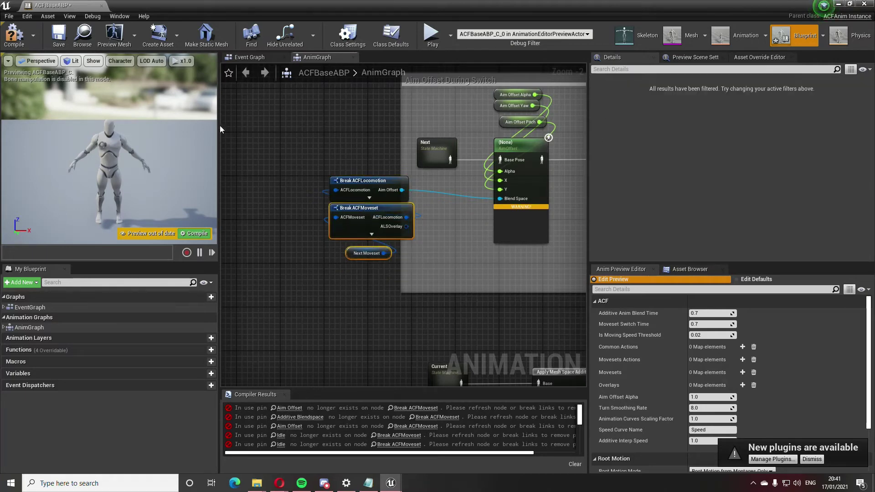
click(421, 417)
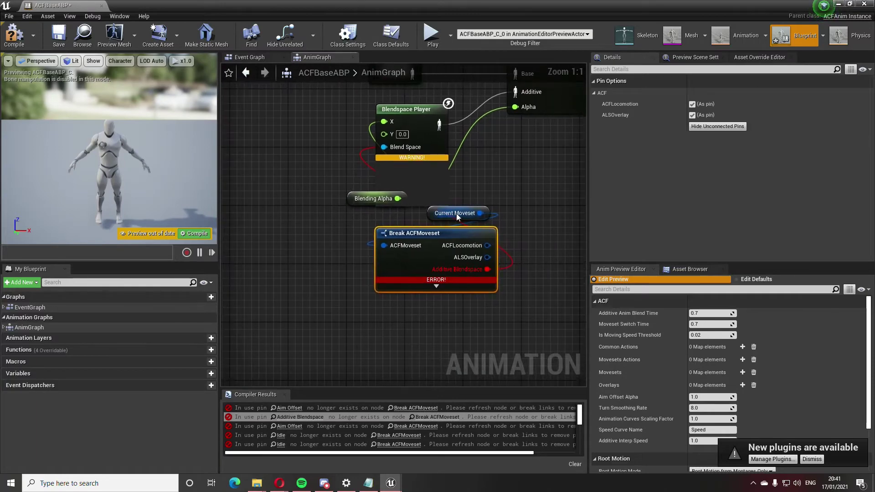
Shift Break ACFMoveset and Current Moveset left to clear space near the Blendspace Player.
drag(458, 212, 404, 266)
drag(403, 265, 264, 269)
right_drag(266, 337, 389, 338)
click(389, 339)
drag(389, 339, 319, 228)
drag(355, 269, 292, 269)
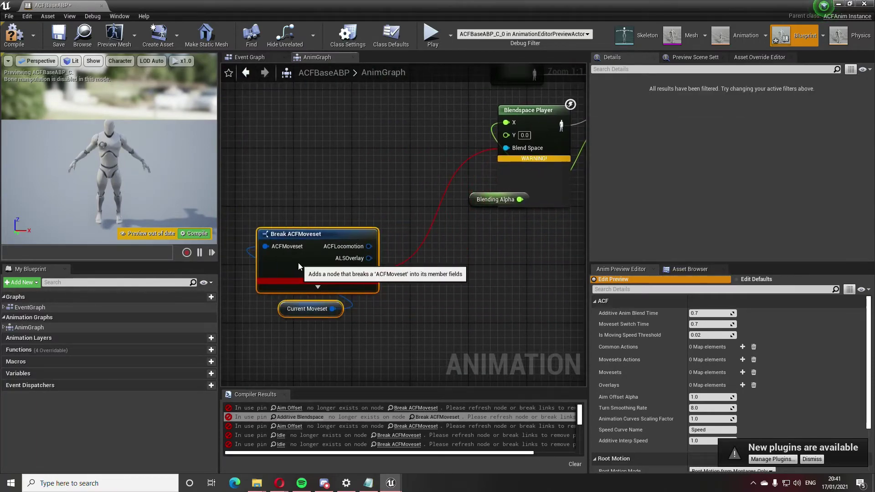
right_drag(436, 305, 466, 299)
Feed a new Break ACFLocomotion's Additive Blendspace into the Blendspace Player, hiding its other pins.
drag(399, 240, 360, 142)
click(434, 261)
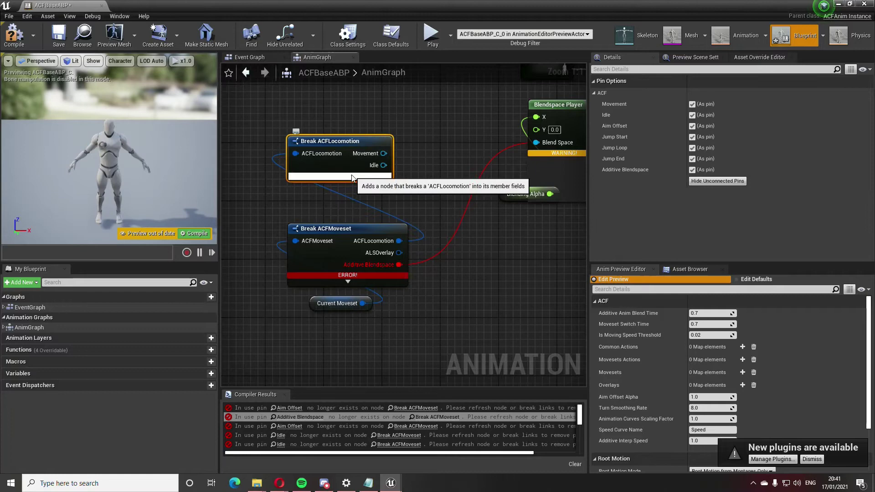
click(341, 176)
drag(358, 180, 358, 158)
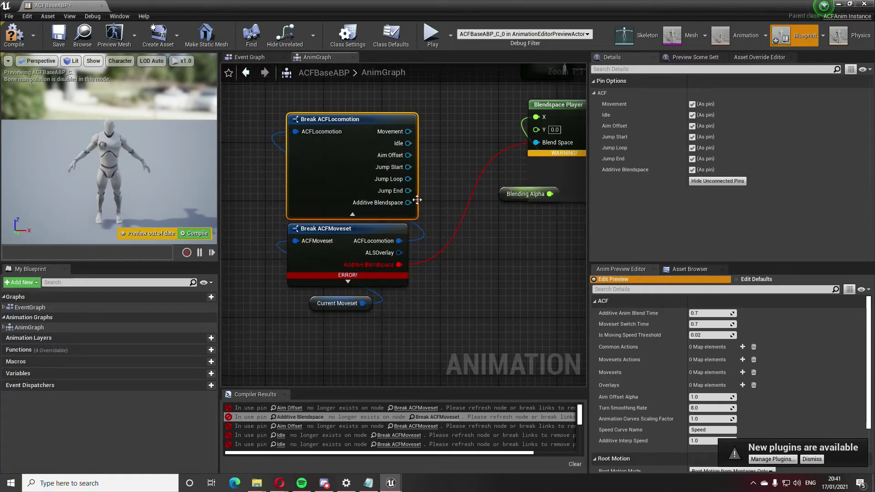
drag(408, 202, 537, 142)
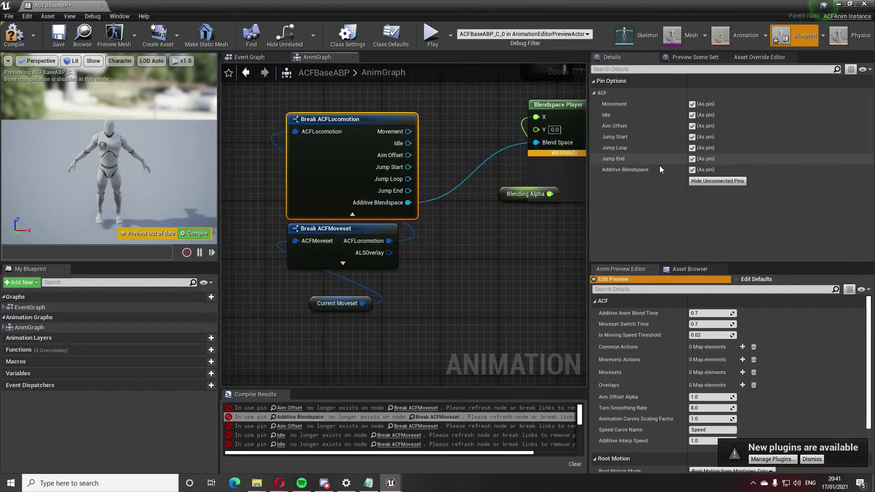
click(706, 181)
drag(369, 152, 411, 154)
click(346, 242)
drag(346, 242, 412, 190)
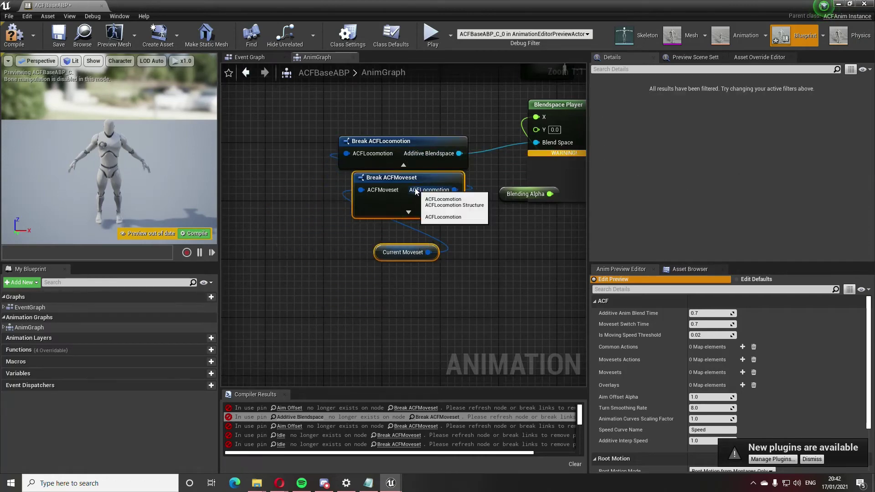
At the next error, wire another Break ACFLocomotion's Aim Offset into the aim offset's Blend Space.
click(420, 430)
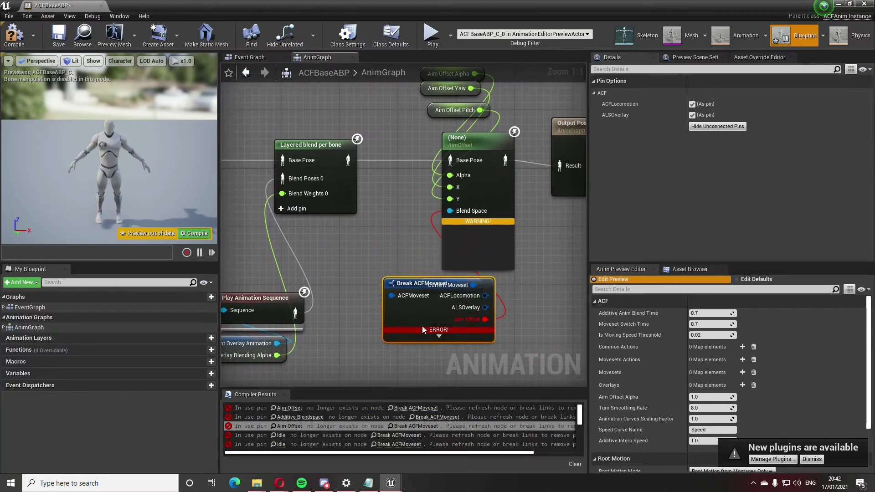
drag(423, 330, 366, 257)
drag(433, 291, 346, 328)
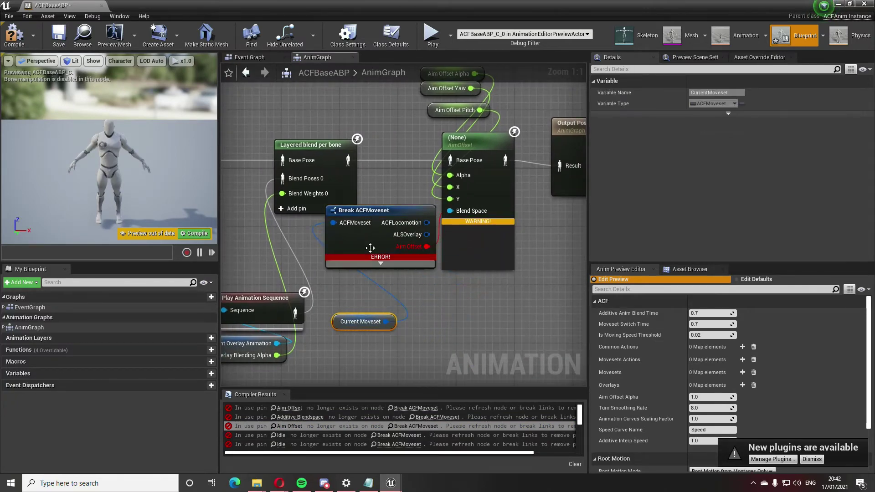
drag(370, 247, 363, 291)
drag(420, 266, 466, 326)
click(506, 201)
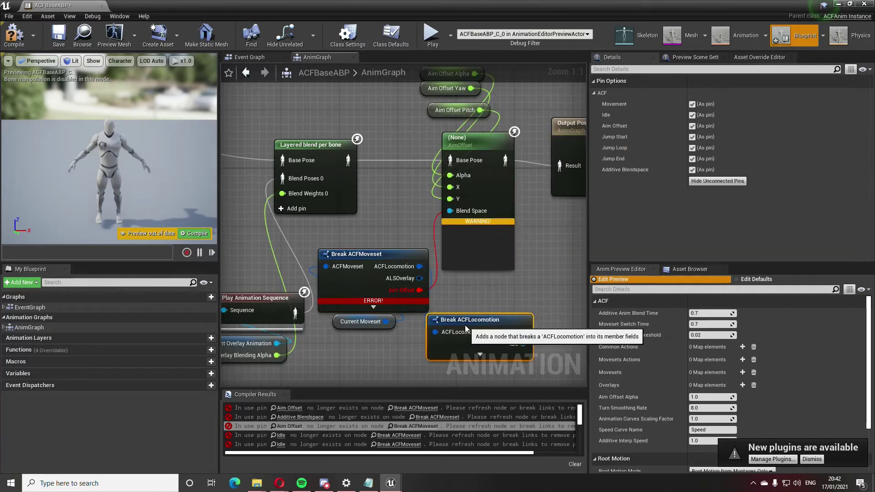
click(480, 355)
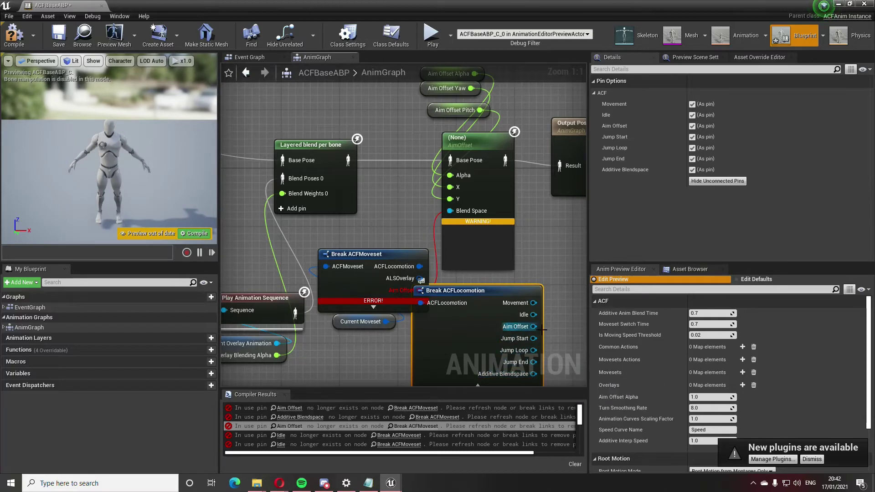
drag(534, 326, 450, 211)
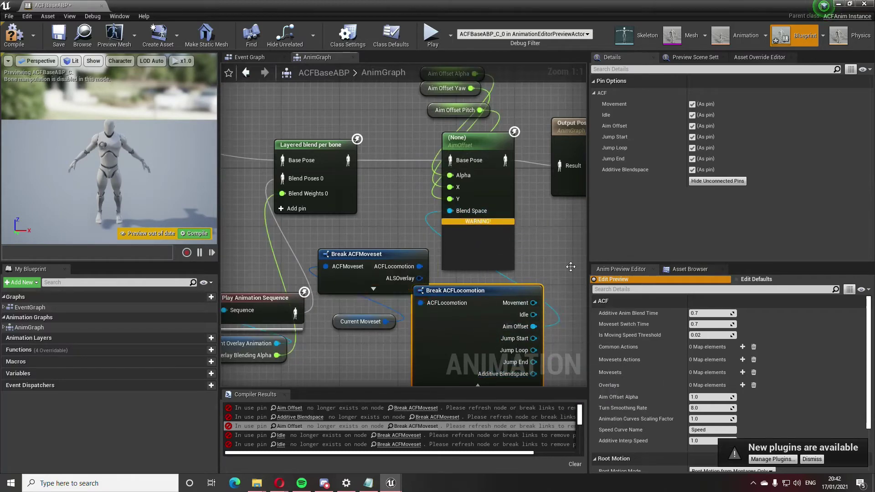
click(717, 181)
drag(453, 294, 358, 230)
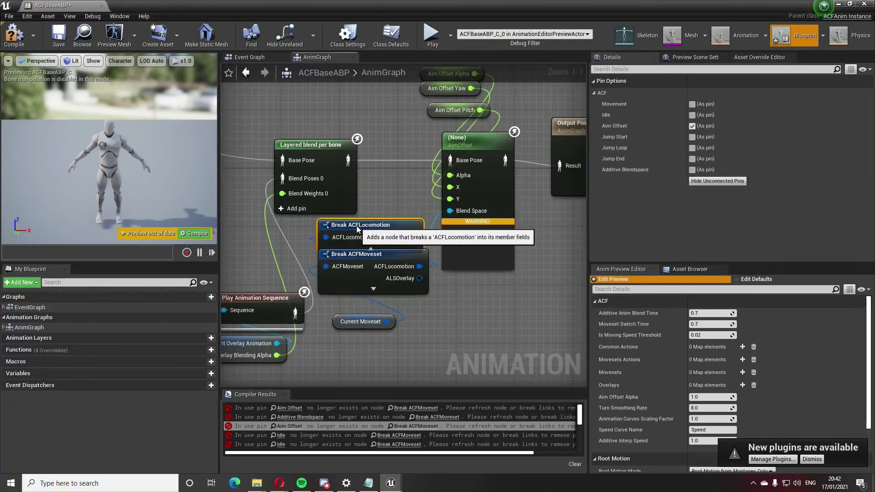
In the Idle state, feed Break ACFLocomotion's Idle pin into the Blendspace Player's Blend Space.
click(400, 435)
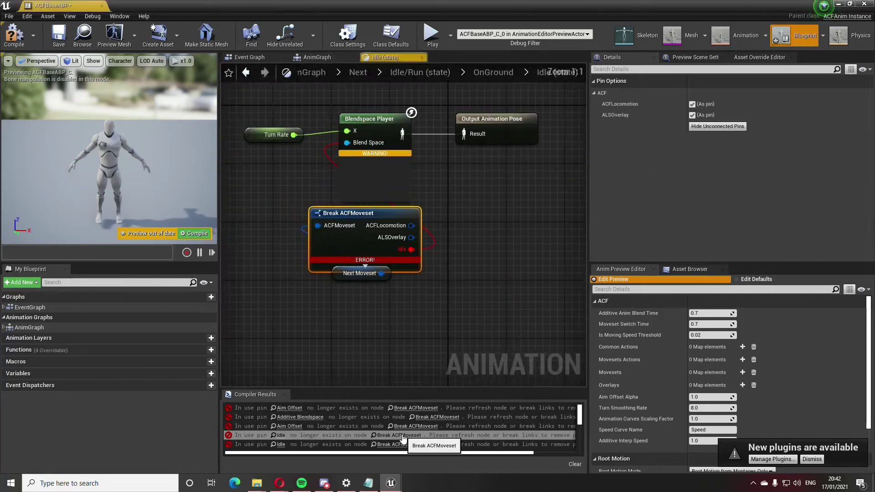
drag(469, 248, 319, 213)
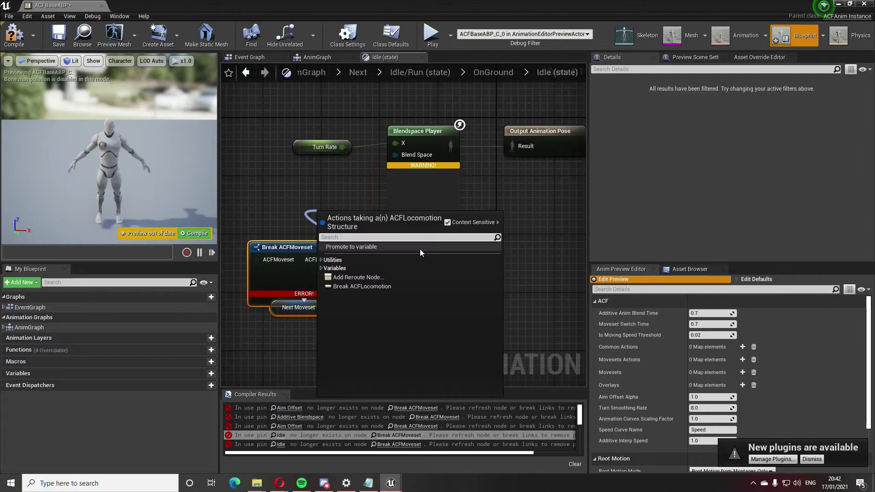
click(376, 286)
drag(389, 231, 395, 155)
click(717, 181)
click(296, 307)
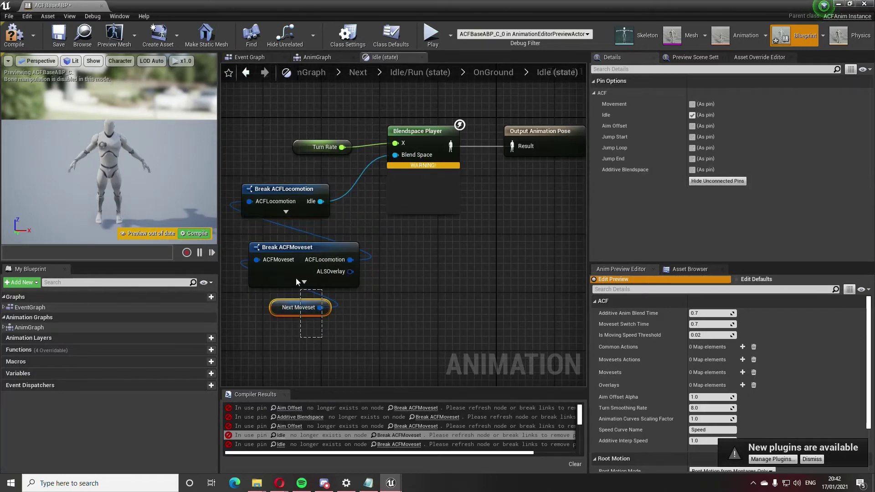
ctrl+click(297, 274)
drag(297, 273, 282, 245)
In the Moving state, wire Break ACFLocomotion's Movement into the Blendspace Player, hiding unused pins.
click(400, 445)
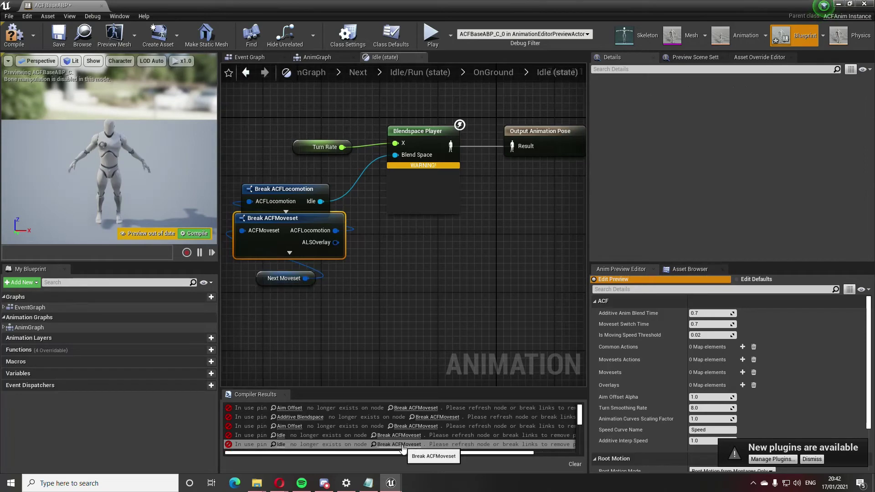
scroll(415, 426, down, 1)
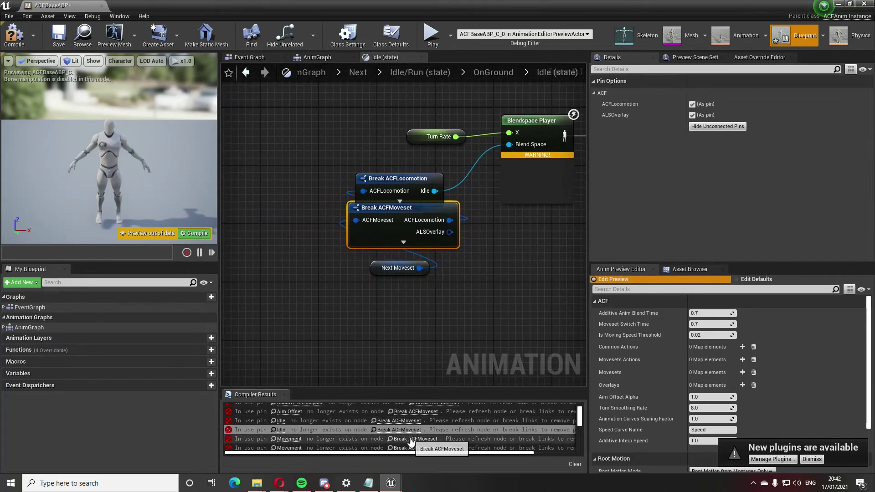
click(411, 440)
drag(414, 269, 358, 252)
drag(418, 305, 323, 319)
drag(390, 219, 337, 206)
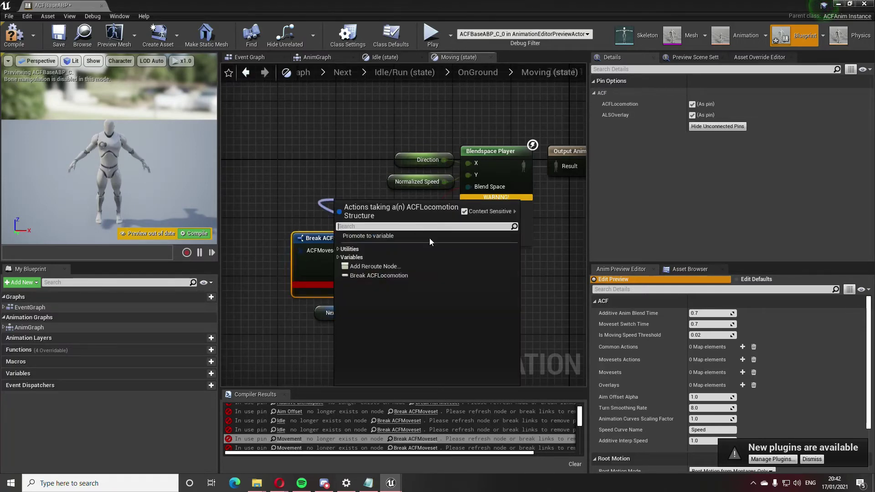
click(403, 276)
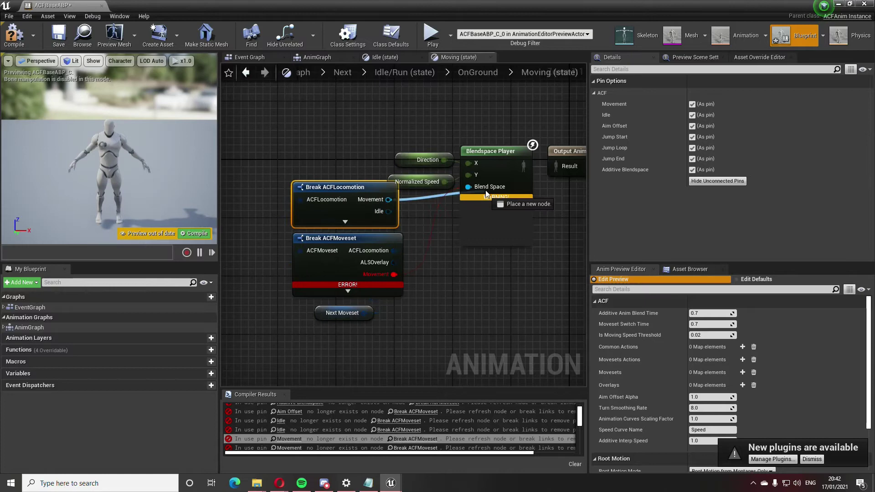
drag(486, 194, 484, 191)
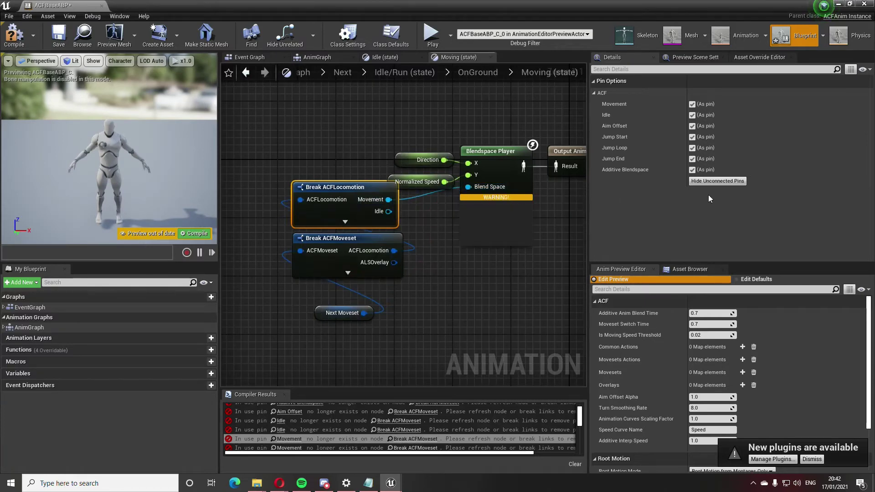
click(713, 181)
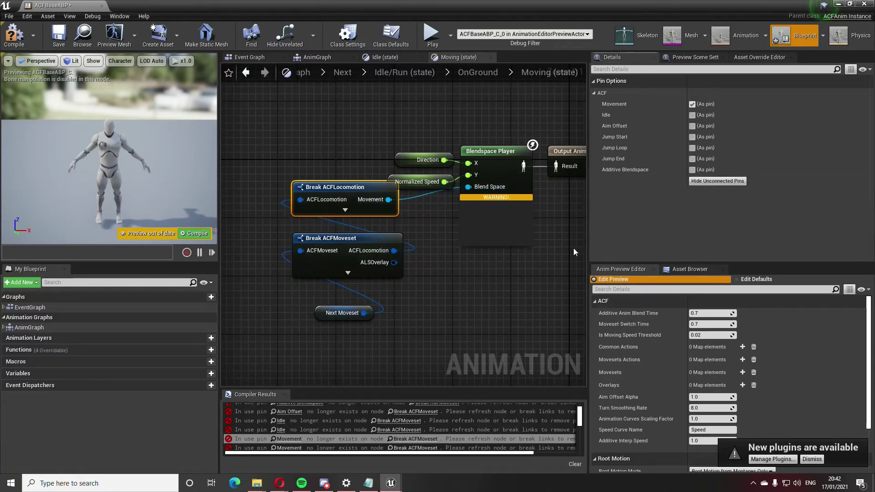
click(415, 448)
scroll(426, 422, down, 2)
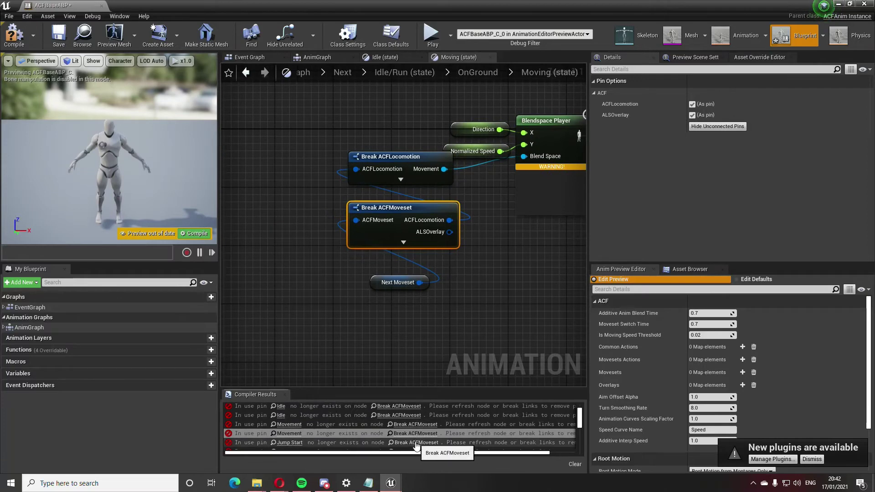
Go to the JumpStart state's broken moveset node and move Break ACFMoveset left.
click(416, 443)
drag(411, 243, 375, 263)
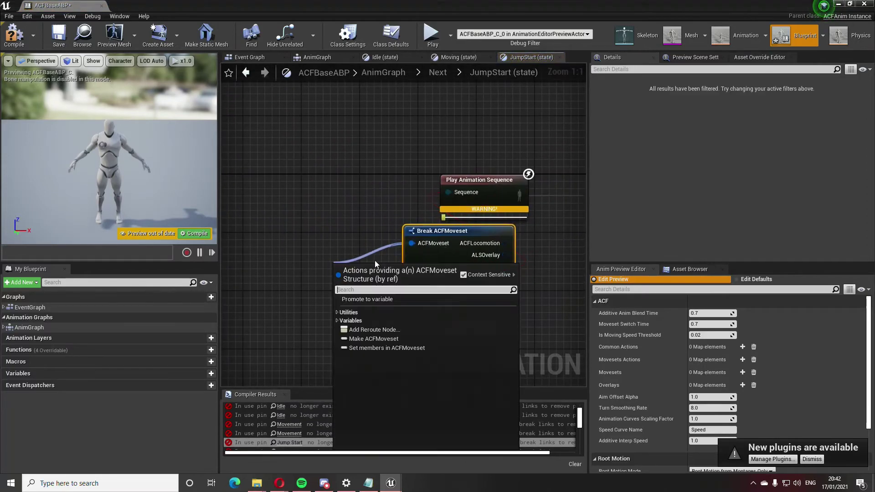
click(328, 233)
drag(451, 254, 296, 273)
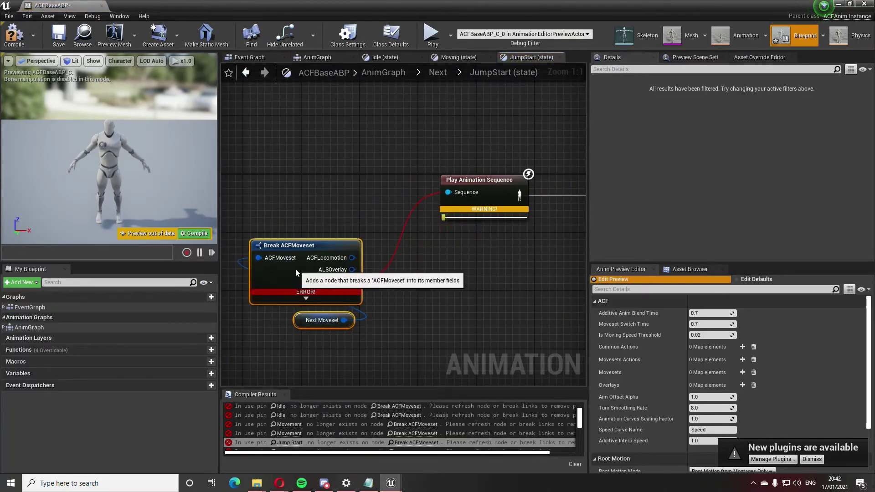
Wire Break ACFLocomotion's Jump Start into the JumpStart animation sequence, hiding unused pins.
drag(352, 257, 349, 197)
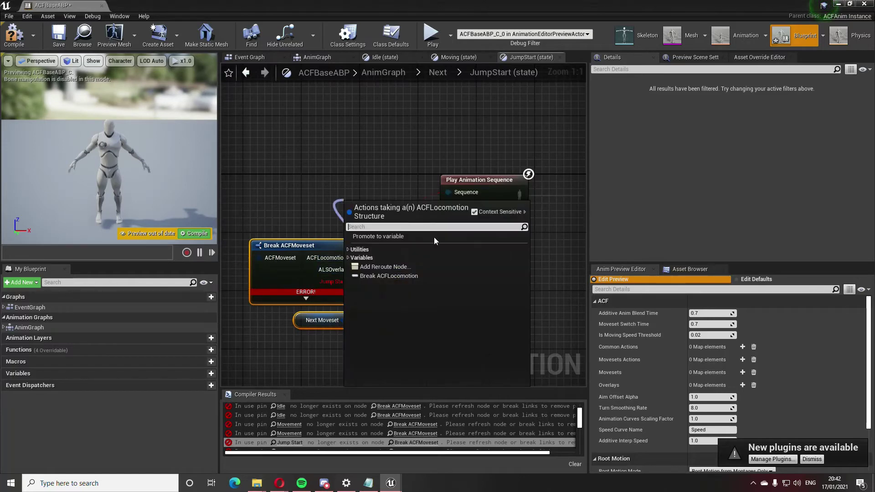
click(412, 274)
click(353, 218)
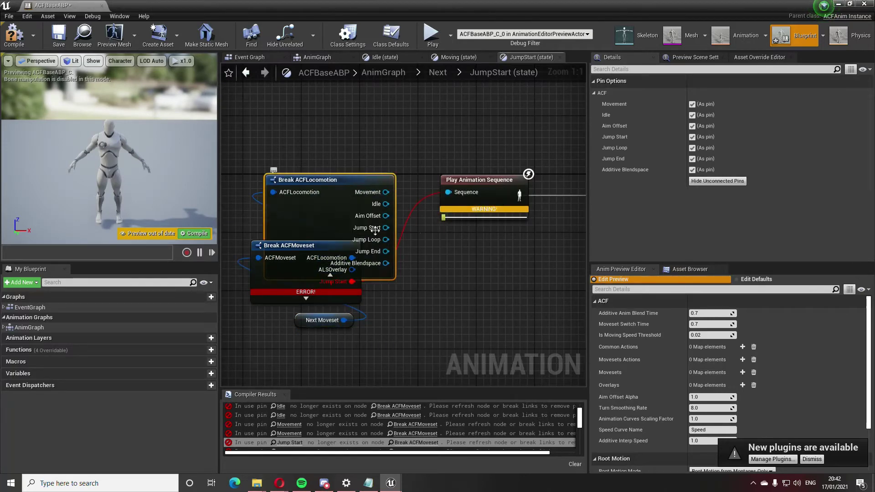
drag(316, 207, 309, 178)
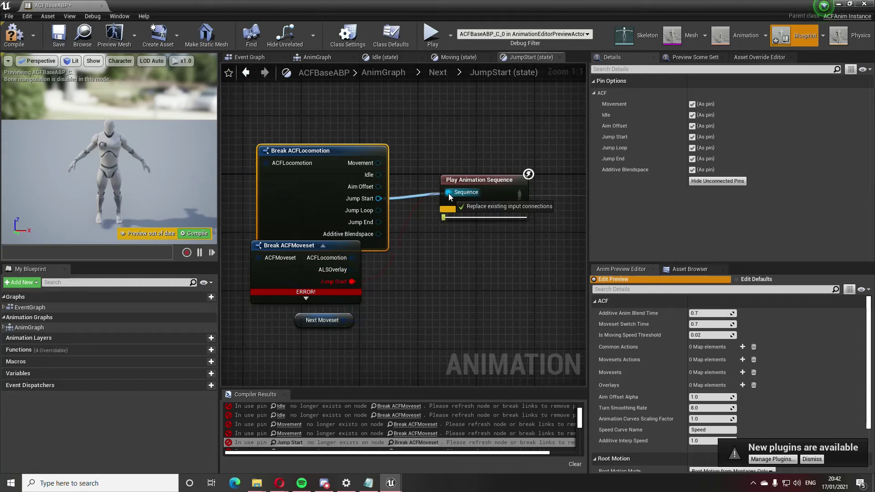
drag(450, 196, 449, 193)
click(708, 182)
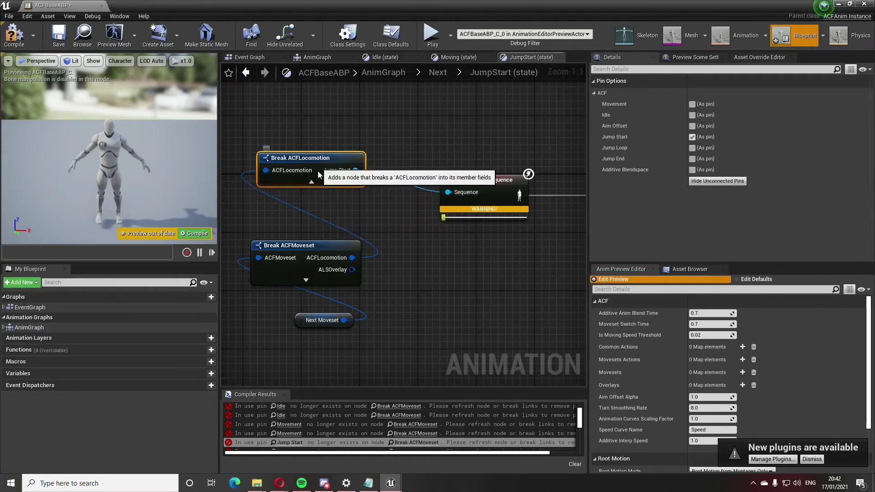
drag(296, 151, 292, 202)
scroll(428, 439, down, 1)
click(428, 437)
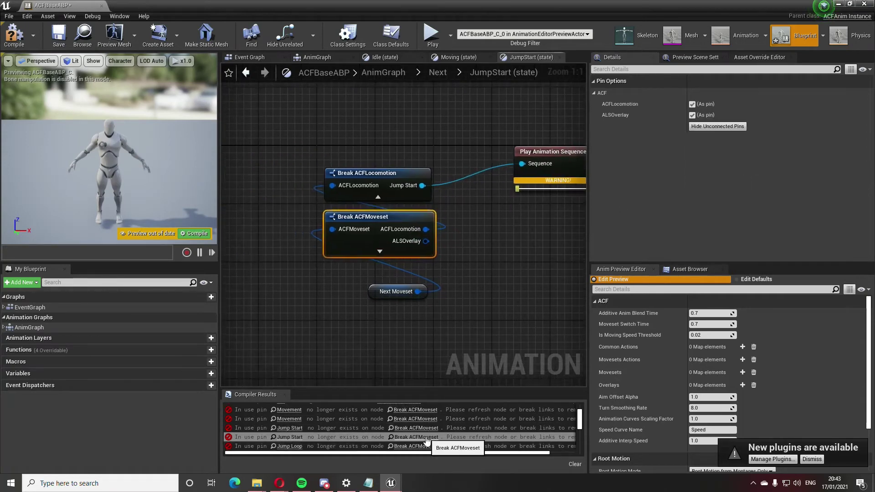
In the JumpLoop state, move Next Moveset and Break ACFMoveset up-left together.
click(420, 446)
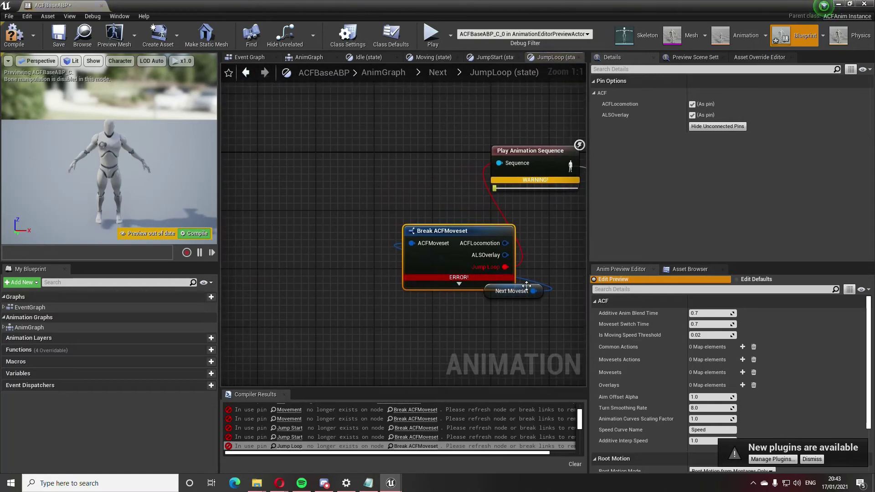
drag(443, 302, 517, 264)
click(485, 310)
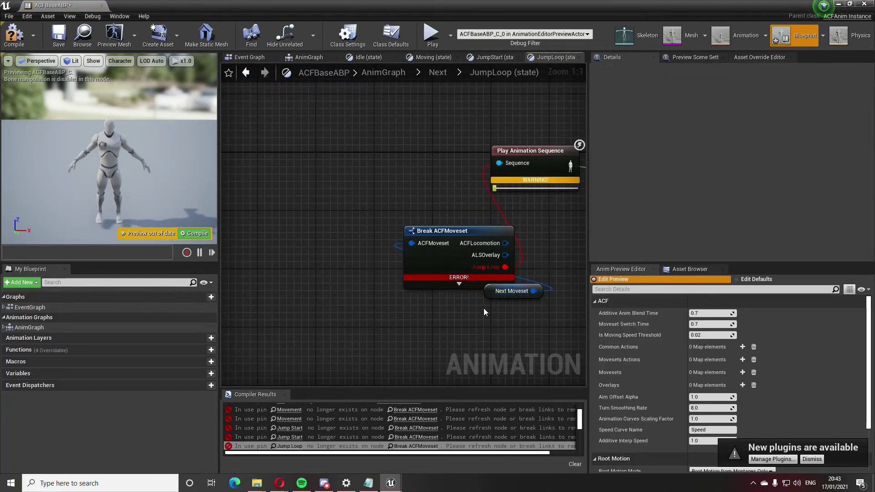
drag(482, 295, 474, 310)
ctrl+click(461, 245)
drag(461, 245, 367, 166)
Wire Break ACFLocomotion's Jump Loop into the JumpLoop sequence, hide other pins, then go to JumpEnd.
click(410, 242)
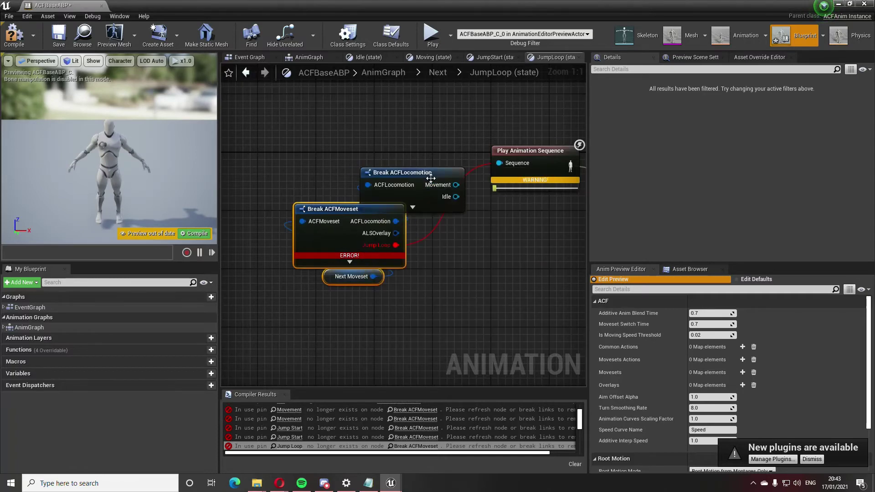
drag(444, 193, 351, 155)
click(347, 178)
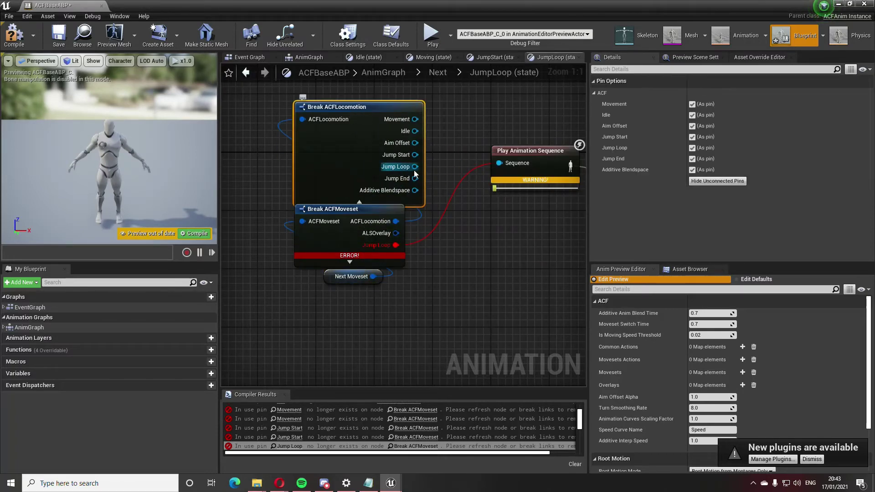
drag(508, 165, 507, 165)
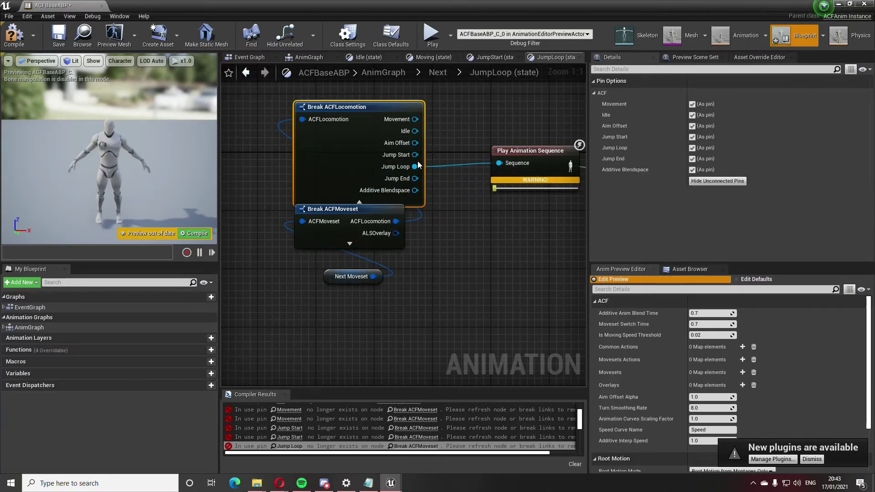
click(718, 181)
drag(365, 109, 364, 183)
scroll(431, 425, down, 1)
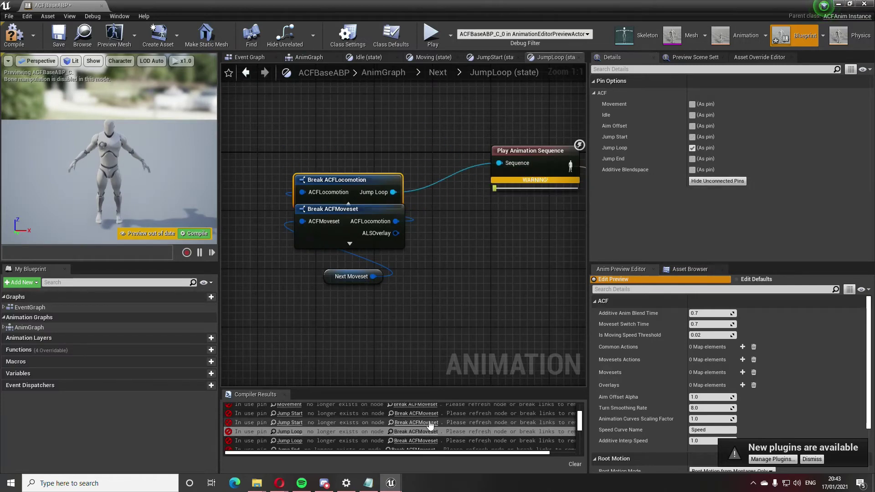
scroll(430, 425, down, 1)
click(419, 435)
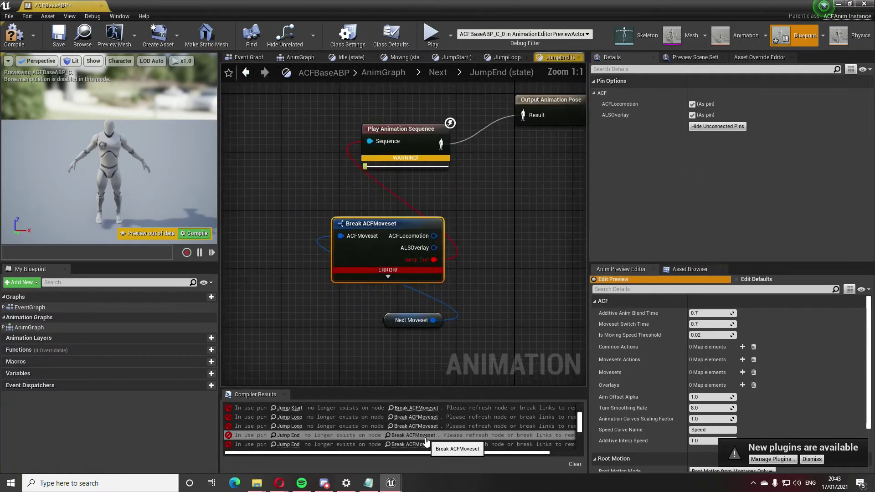
Add Break ACFLocomotion in JumpEnd and wire only its Jump End pin into the animation sequence.
drag(480, 333, 458, 311)
ctrl+click(470, 231)
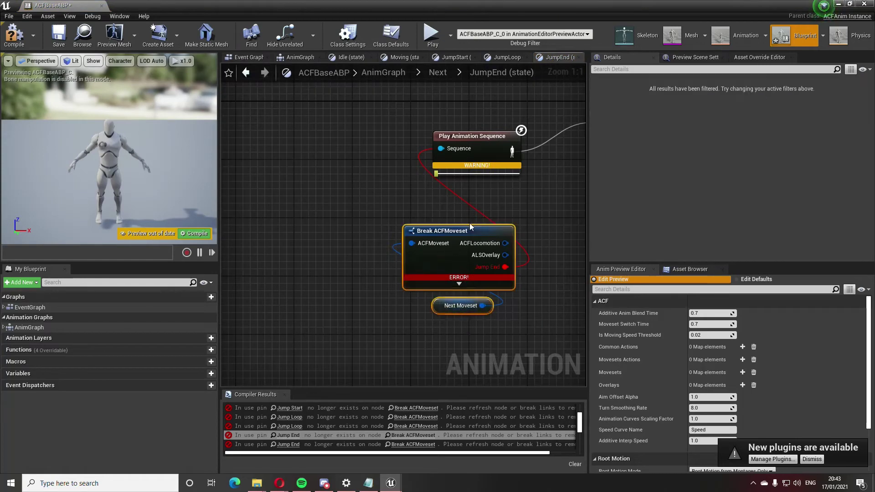
drag(477, 238, 345, 188)
click(407, 261)
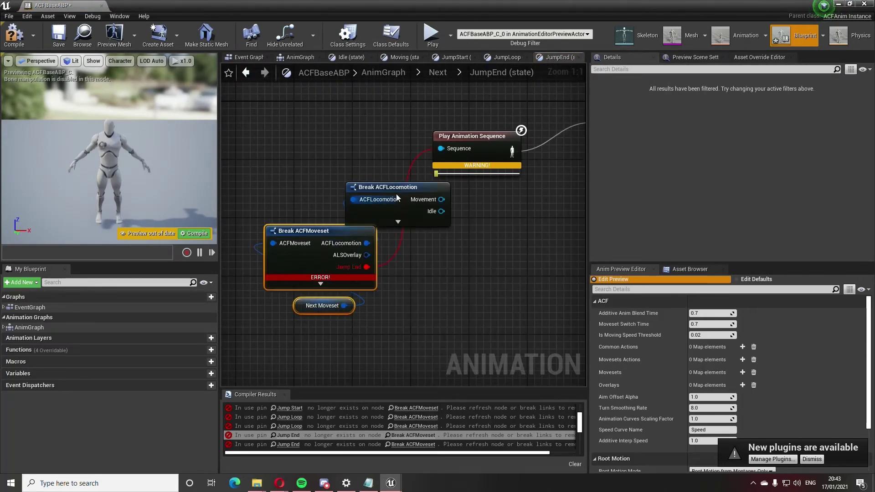
drag(400, 197, 305, 88)
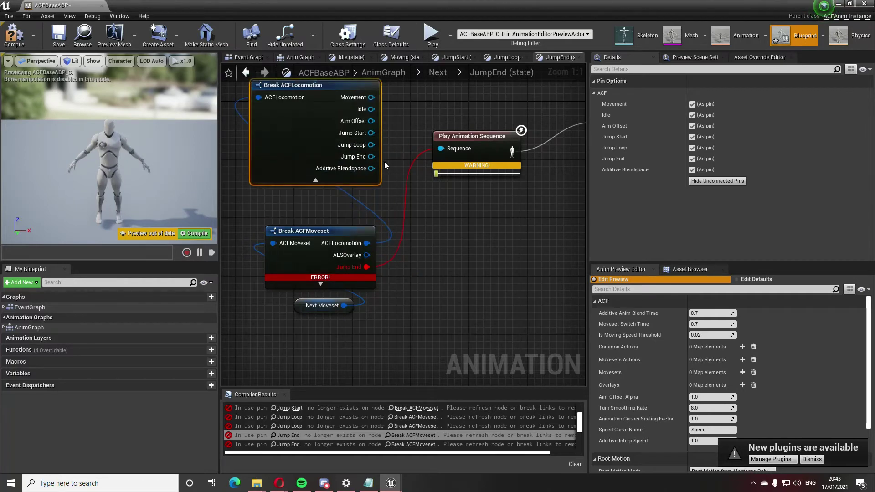
drag(372, 156, 443, 150)
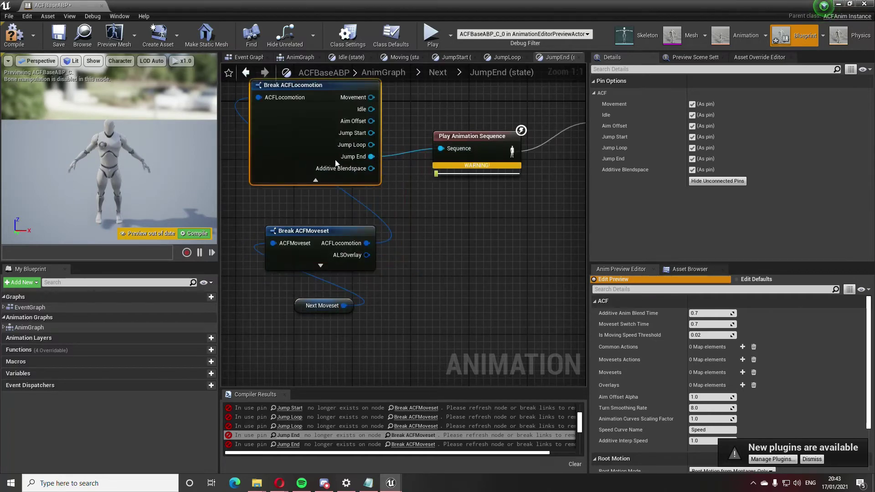
click(718, 181)
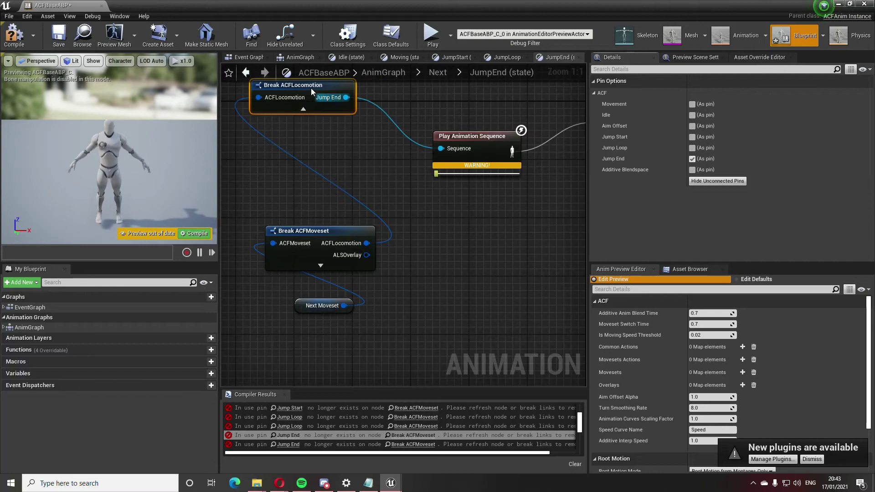
Group the break and moveset nodes together and confirm the JumpEnd error is cleared.
drag(312, 91, 335, 201)
click(331, 324)
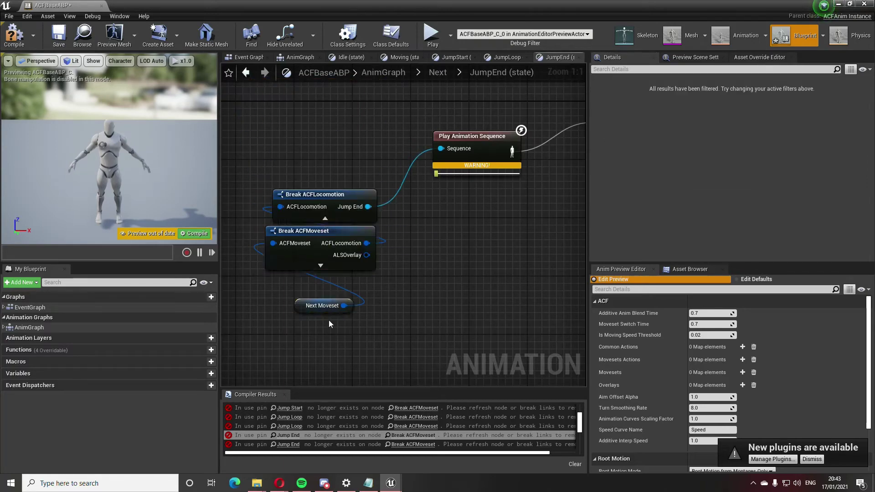
drag(330, 324, 354, 145)
click(415, 444)
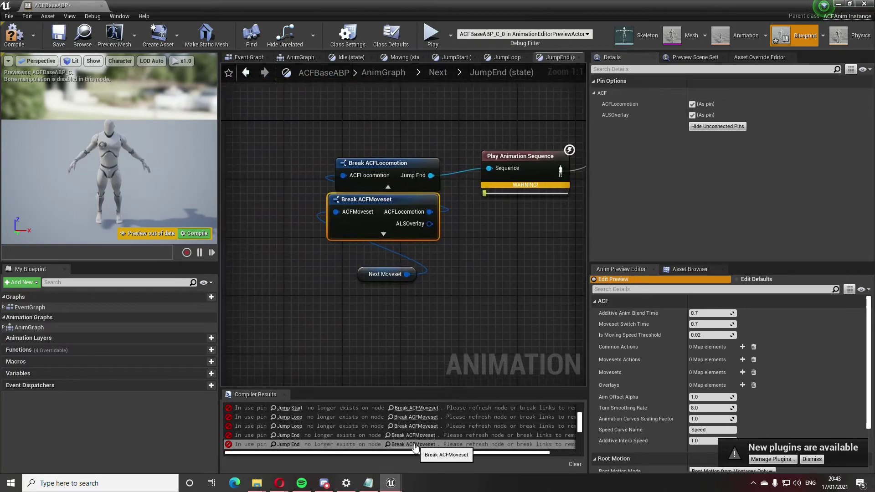
scroll(412, 440, down, 1)
In the Idle state, move Break ACFMoveset and Current Moveset down-left to make room.
click(410, 437)
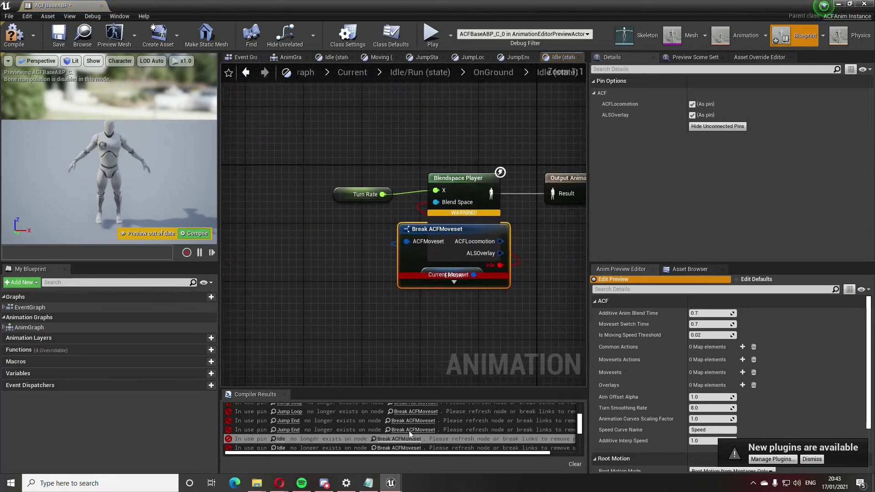
ctrl+click(473, 183)
mouse_move(473, 182)
mouse_down()
mouse_move(451, 197)
mouse_move(471, 188)
mouse_up()
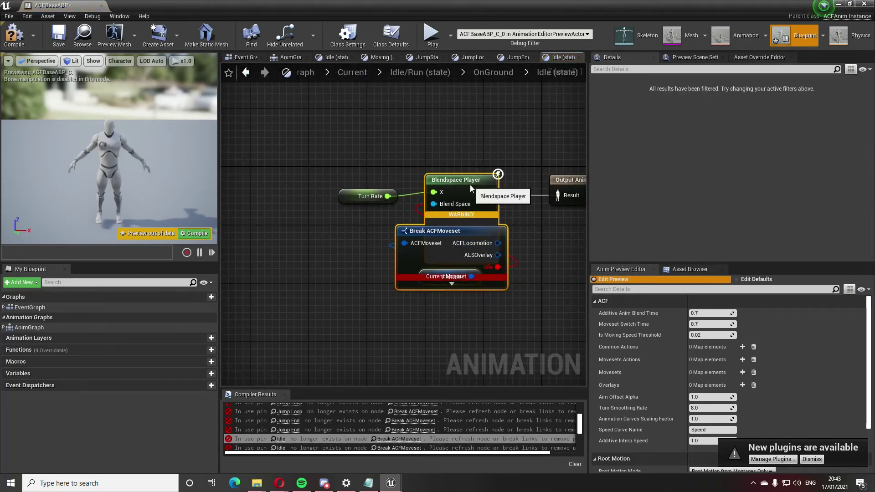
click(414, 328)
click(434, 267)
drag(433, 268, 283, 318)
ctrl+click(364, 244)
drag(365, 245, 343, 325)
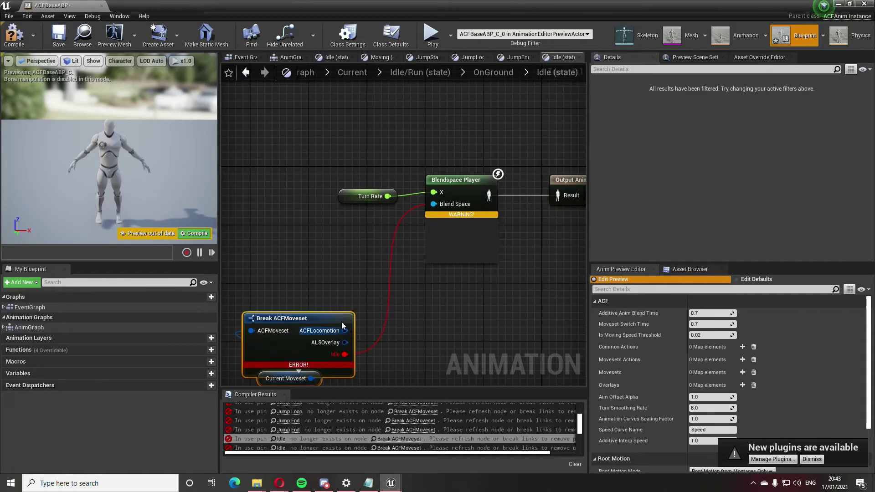
Wire a new Break ACFLocomotion's Idle pin into the blend space, hiding its unused pins.
drag(318, 260, 289, 248)
click(349, 332)
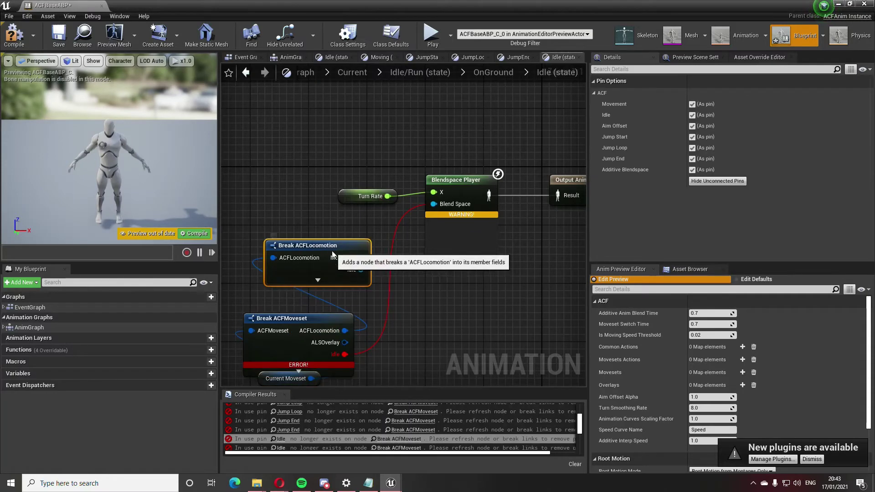
drag(434, 206, 433, 206)
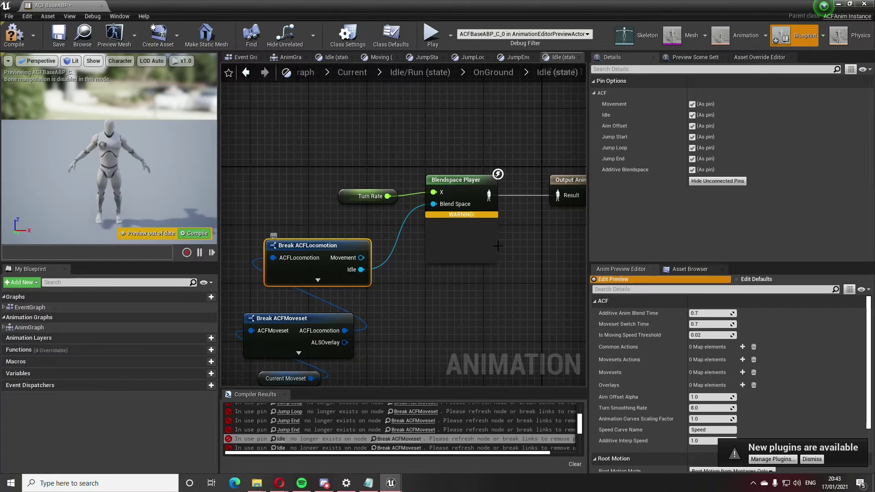
click(709, 181)
right_drag(364, 296, 448, 201)
drag(328, 214, 438, 291)
drag(382, 231, 400, 192)
Move the three break and moveset nodes up together and check the Idle error is fixed.
drag(375, 313, 377, 223)
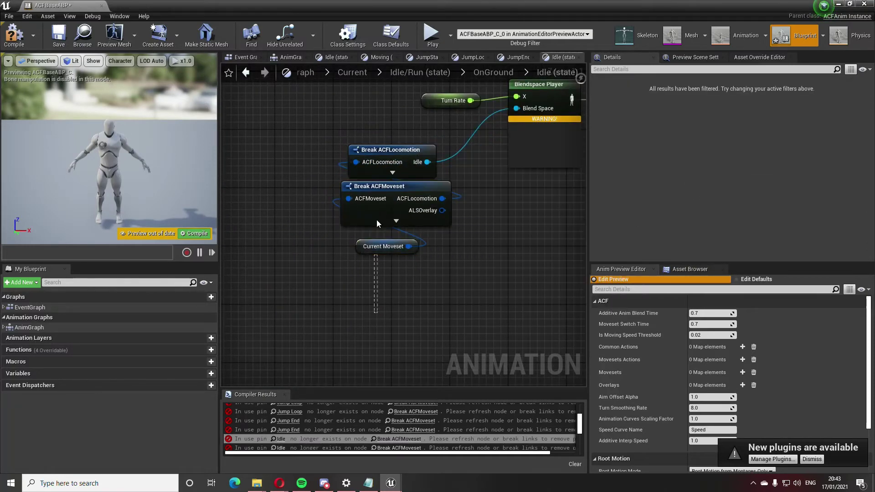
drag(413, 151, 450, 123)
click(471, 267)
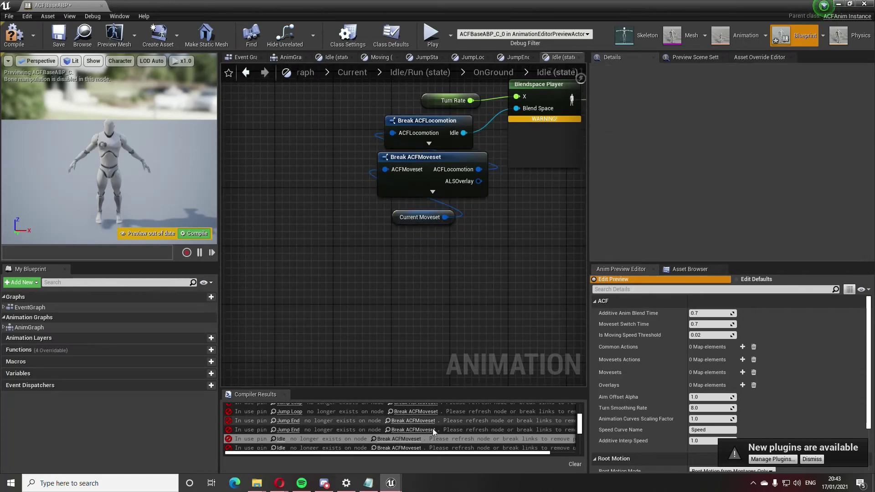
click(409, 449)
scroll(410, 445, down, 1)
In the Moving state, wire Break ACFLocomotion's Movement into the blend space, hiding other pins.
click(412, 444)
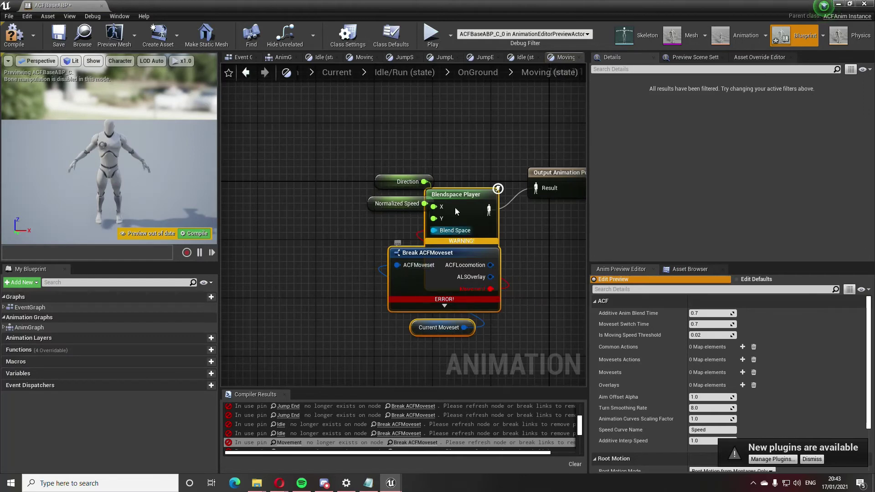
drag(405, 285, 335, 273)
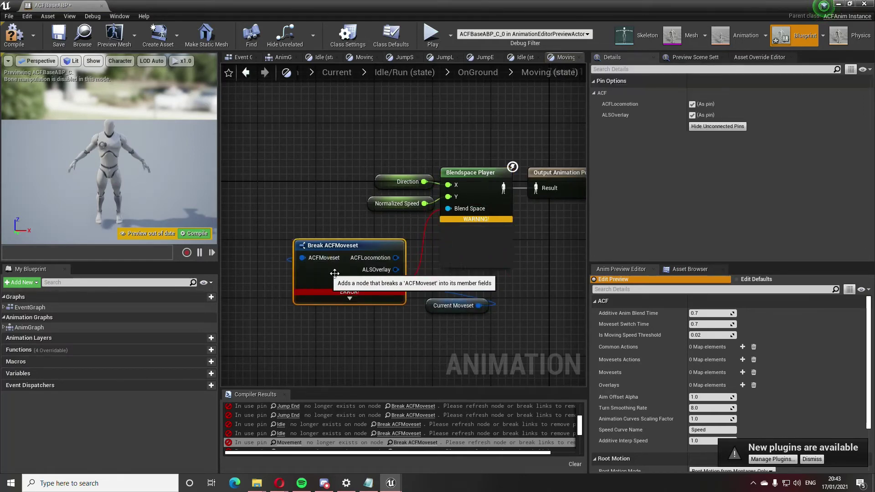
drag(433, 311, 308, 319)
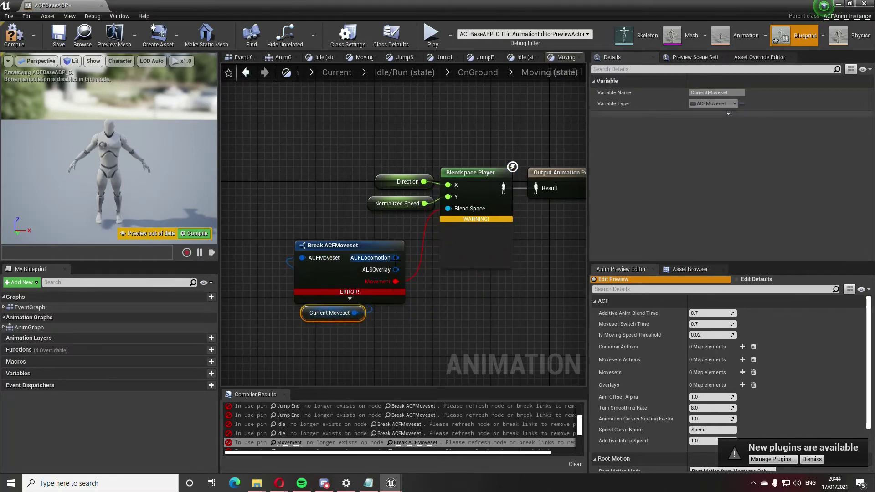
drag(397, 257, 304, 199)
click(352, 270)
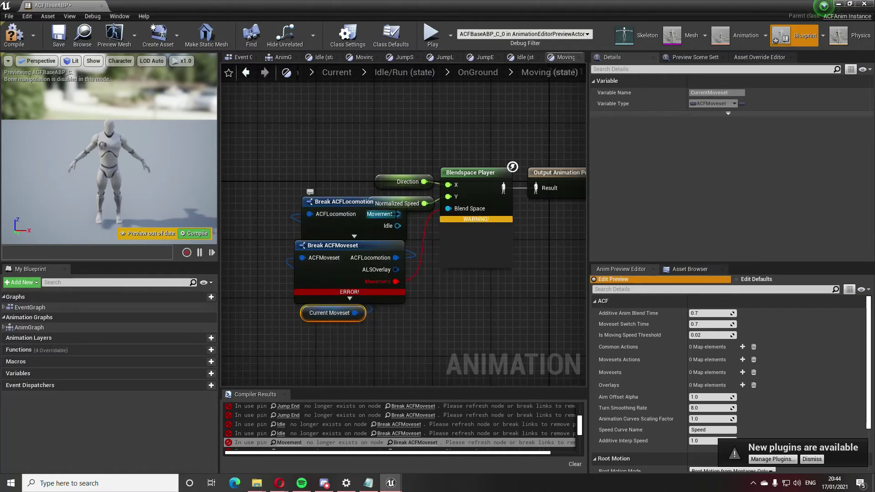
drag(449, 210, 449, 210)
click(344, 202)
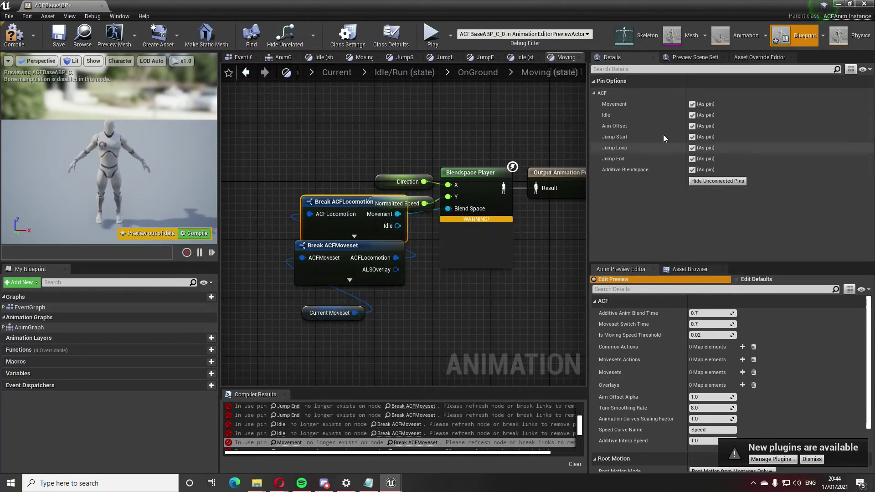
click(716, 181)
Tidy Break ACFLocomotion and Current Moveset beside Break ACFMoveset, then jump to the next error.
drag(346, 222, 341, 236)
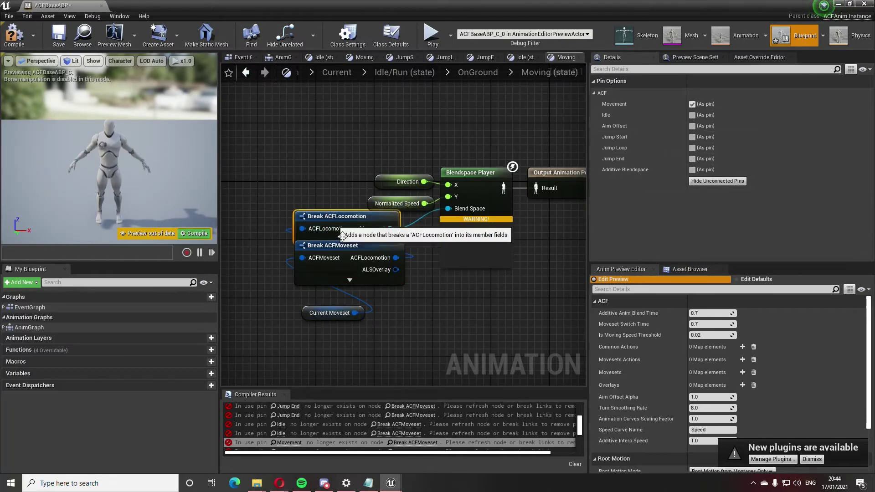
drag(322, 318, 334, 299)
right_drag(414, 359, 415, 326)
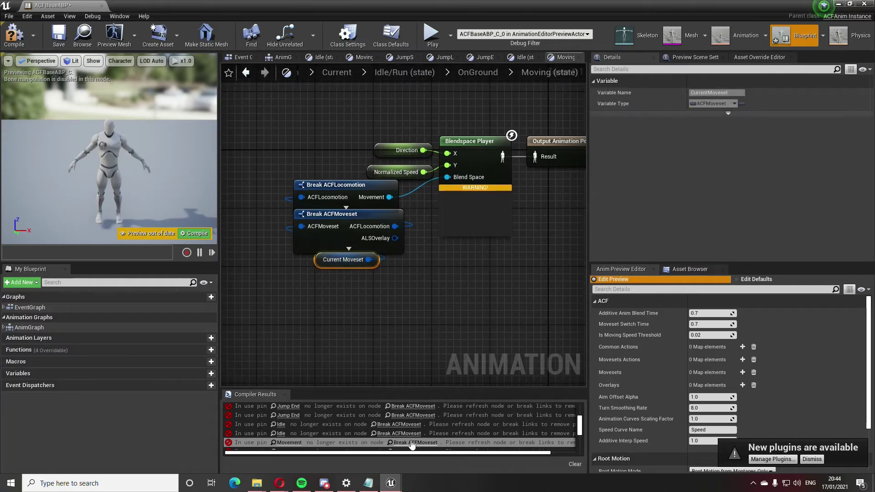
scroll(412, 444, down, 3)
click(416, 423)
Go to the JumpStart state's erroring node and move the Break ACFMoveset and Current Moveset nodes aside.
click(416, 432)
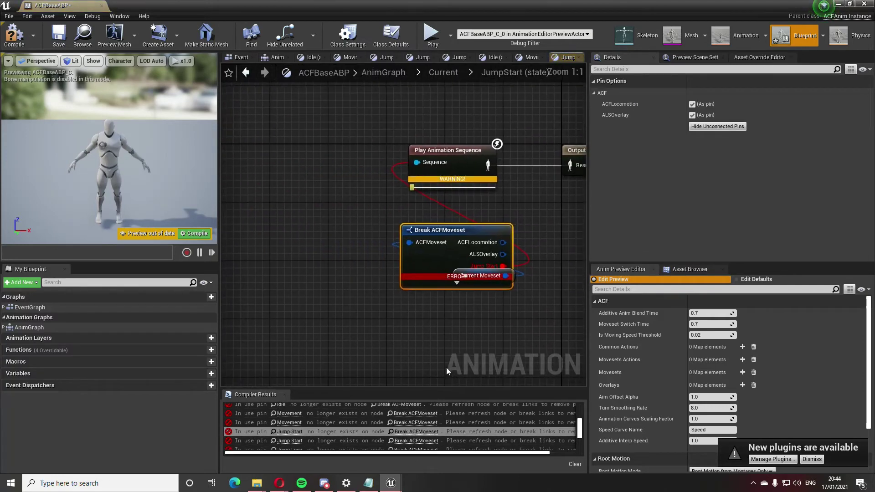
drag(435, 253, 336, 205)
drag(474, 276, 454, 276)
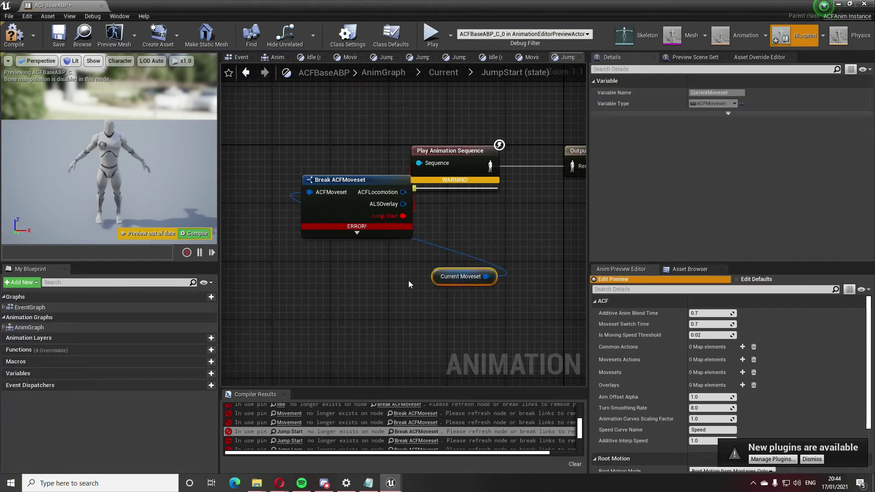
drag(351, 265, 342, 228)
drag(340, 205, 289, 248)
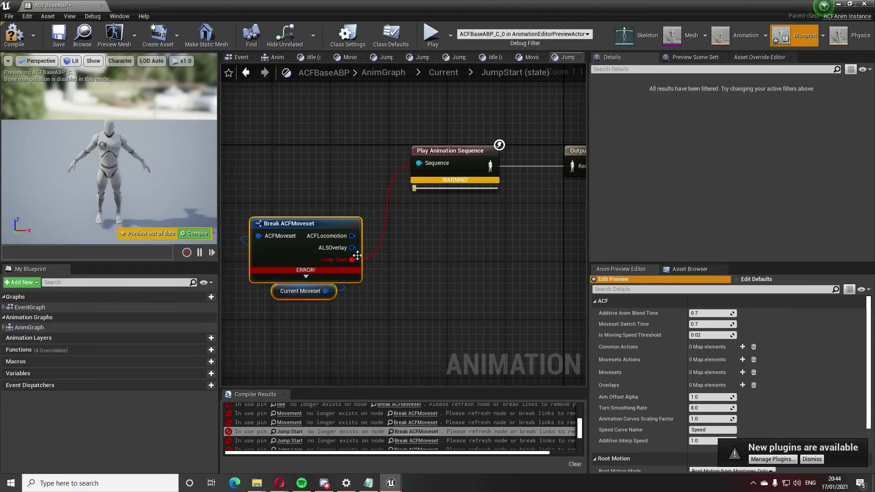
Add Break ACFLocomotion, wire its Jump Start pin into Sequence, and hide the unused pins.
drag(299, 169, 299, 169)
click(339, 178)
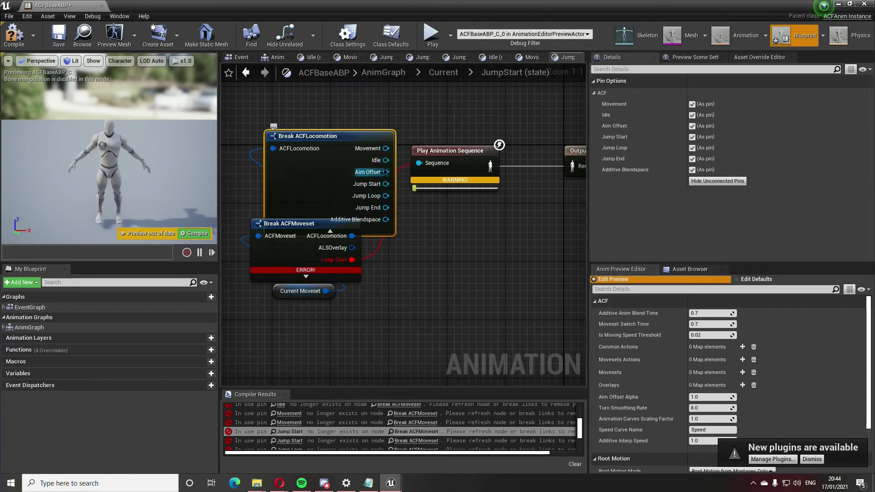
drag(410, 168, 420, 164)
click(412, 176)
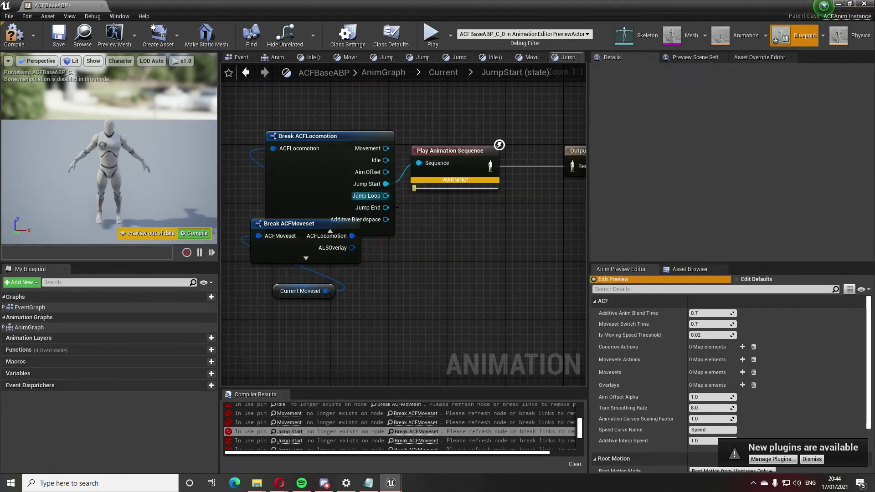
drag(329, 176, 306, 152)
click(717, 181)
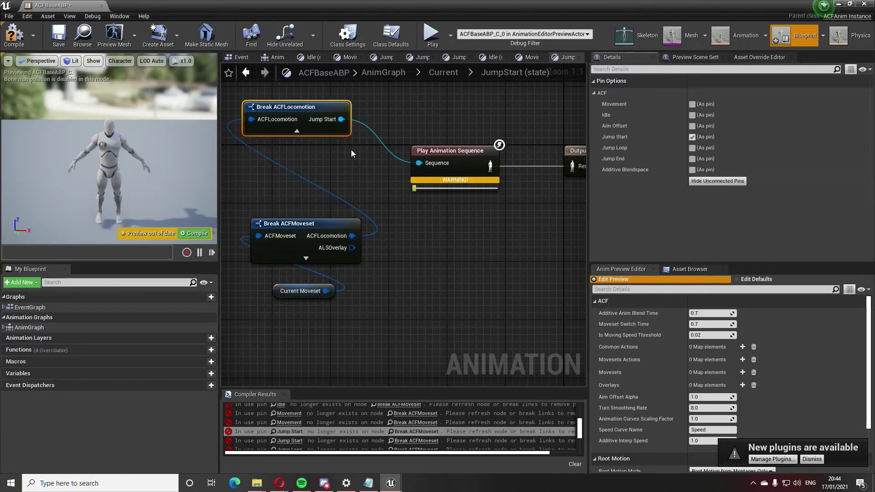
drag(299, 121, 305, 195)
drag(283, 304, 307, 197)
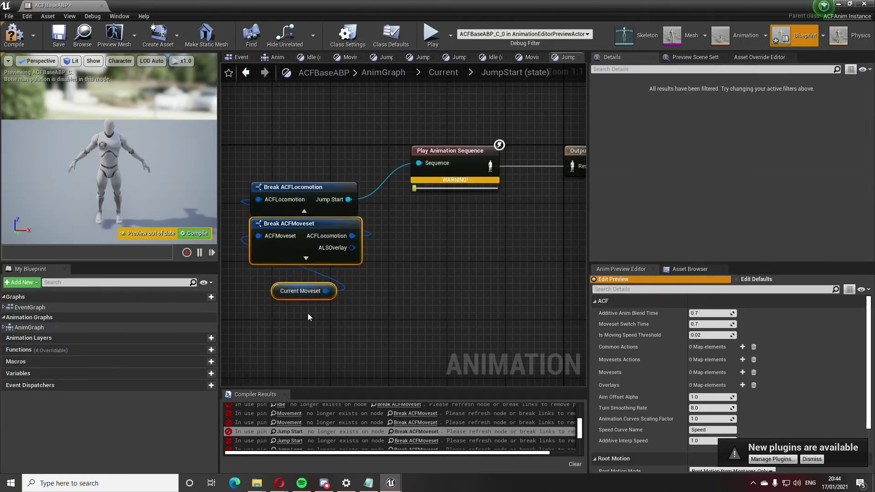
click(426, 438)
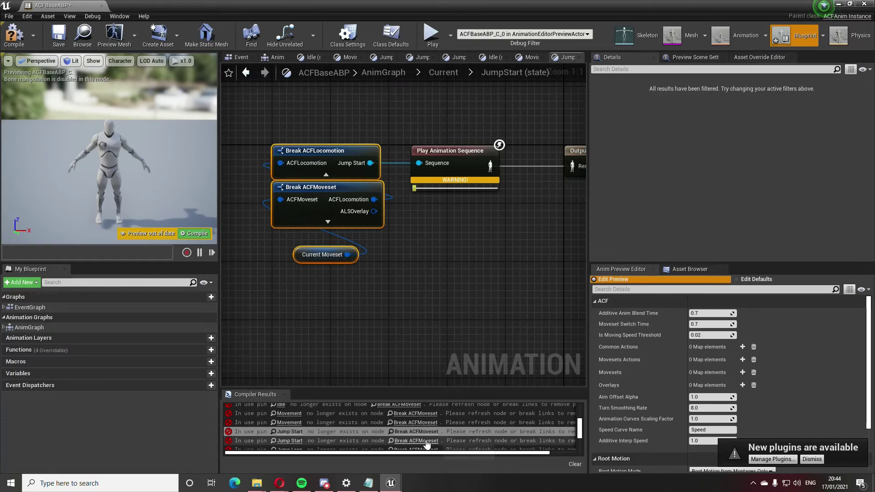
In JumpLoop, add Break ACFLocomotion feeding Jump Loop into the Sequence, with the unused pins hidden.
scroll(427, 437, down, 1)
click(427, 436)
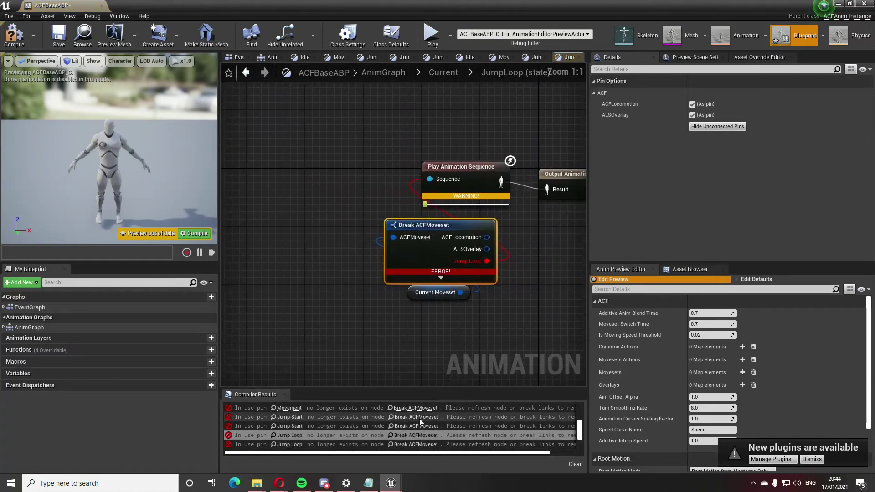
drag(415, 258, 270, 244)
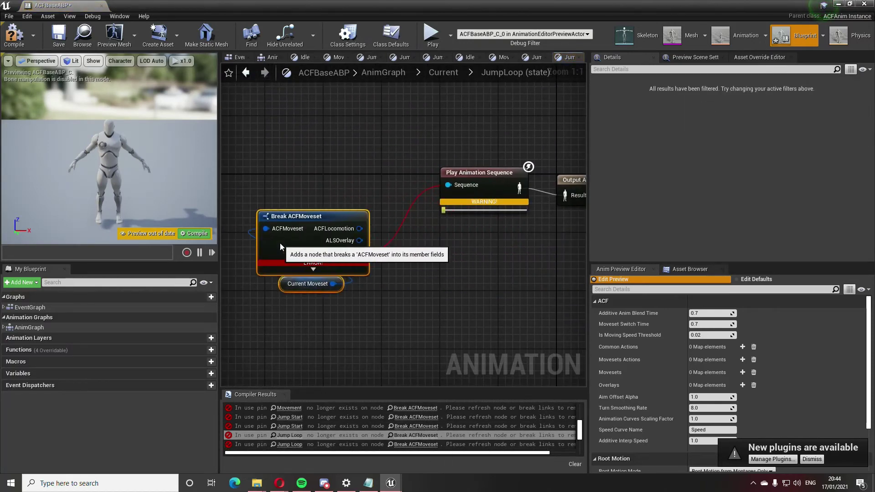
drag(359, 228, 348, 163)
click(410, 237)
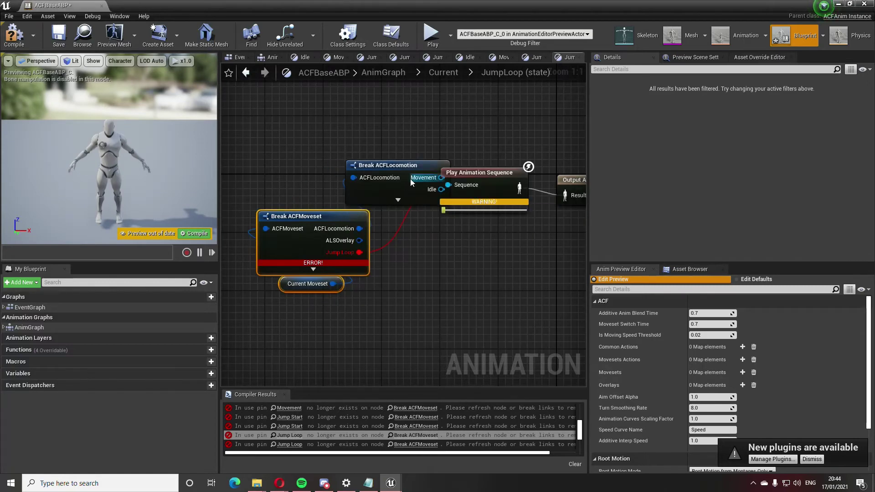
drag(398, 172, 315, 123)
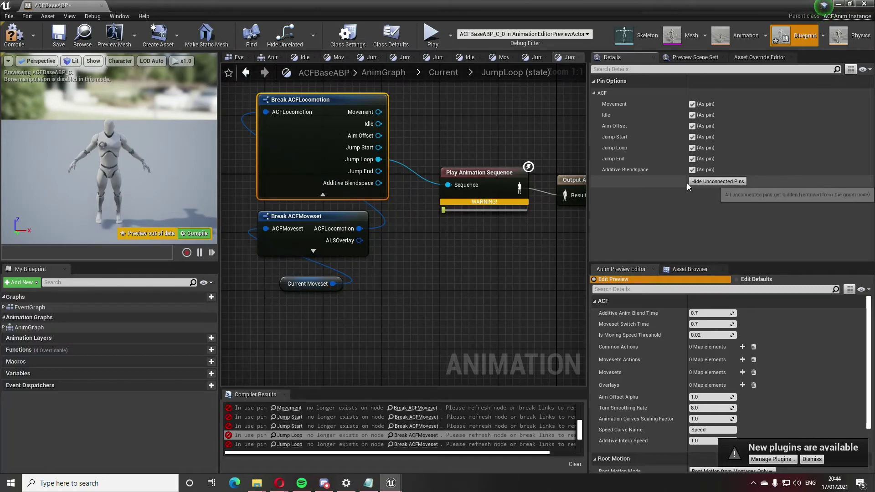
click(717, 181)
drag(324, 104, 323, 183)
scroll(410, 435, down, 2)
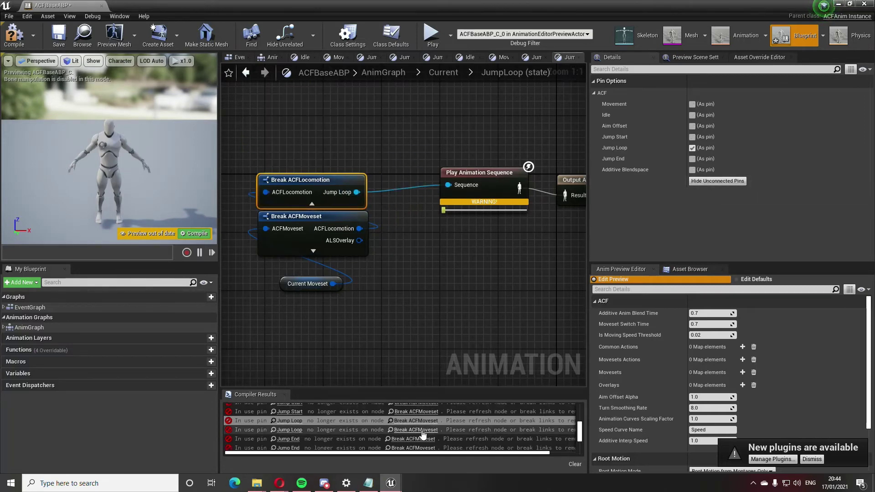
Go to the Jump End error in the JumpEnd state and move the moveset nodes left.
click(423, 448)
click(417, 439)
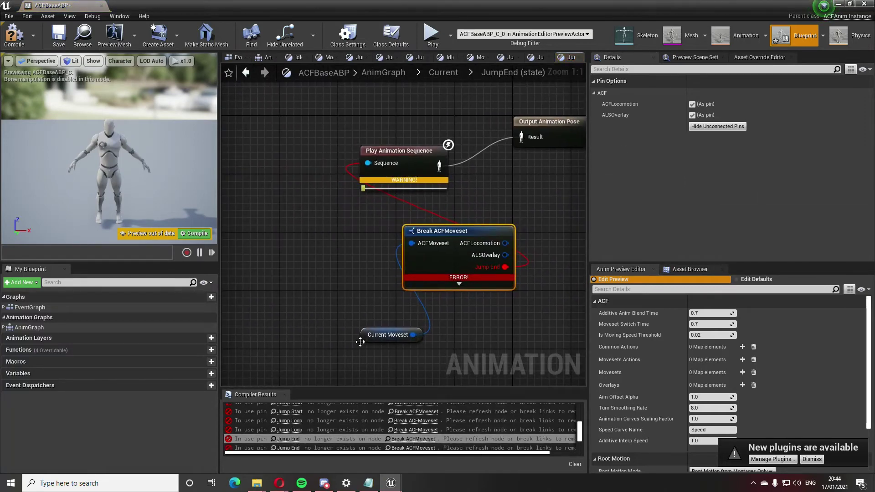
drag(365, 338, 454, 323)
ctrl+click(455, 260)
drag(455, 260, 250, 267)
right_drag(395, 302, 454, 305)
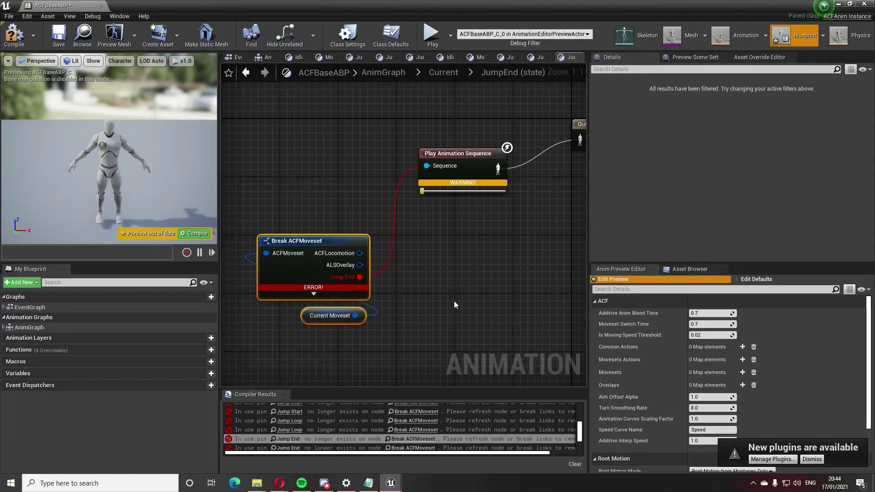
Add Break ACFLocomotion, wire Jump End into Sequence, and hide the unused pins.
drag(289, 172, 289, 173)
click(319, 246)
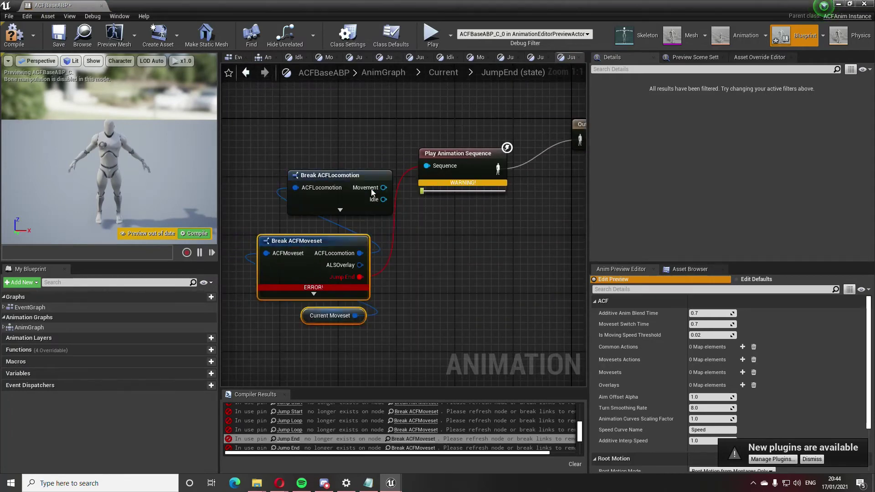
drag(342, 201, 308, 144)
click(304, 137)
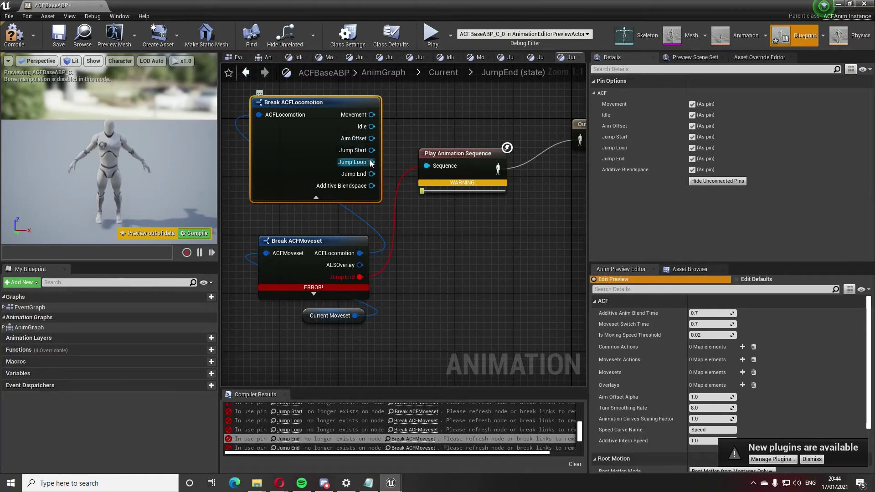
drag(431, 169, 427, 166)
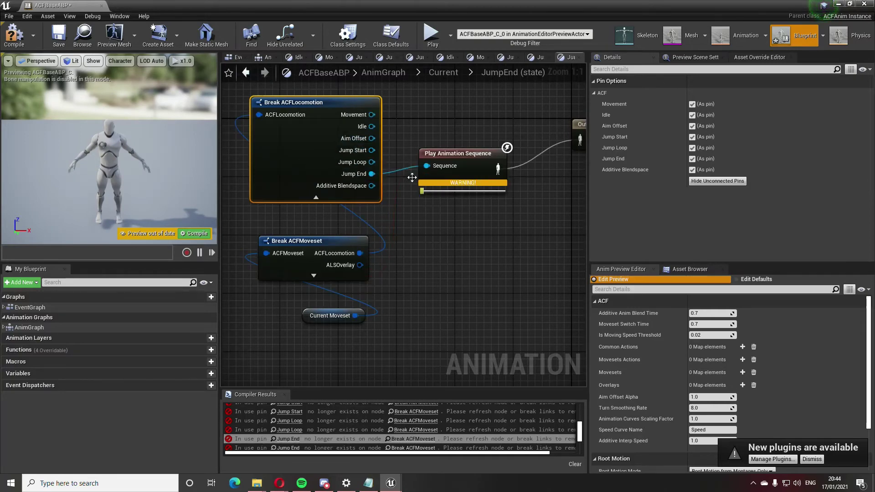
click(725, 181)
drag(304, 107, 325, 158)
scroll(411, 435, down, 1)
Check the remaining moveset error and the Blendspace Player warning, then compile ACFBaseABP.
click(411, 434)
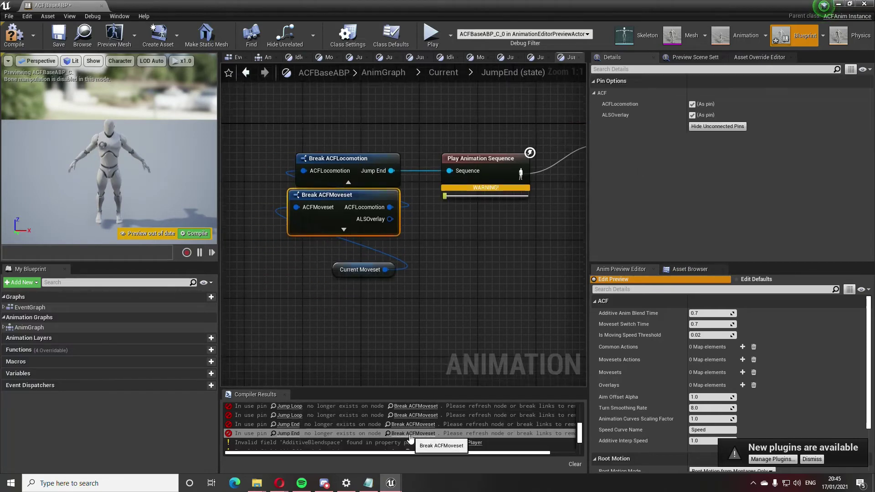
click(460, 443)
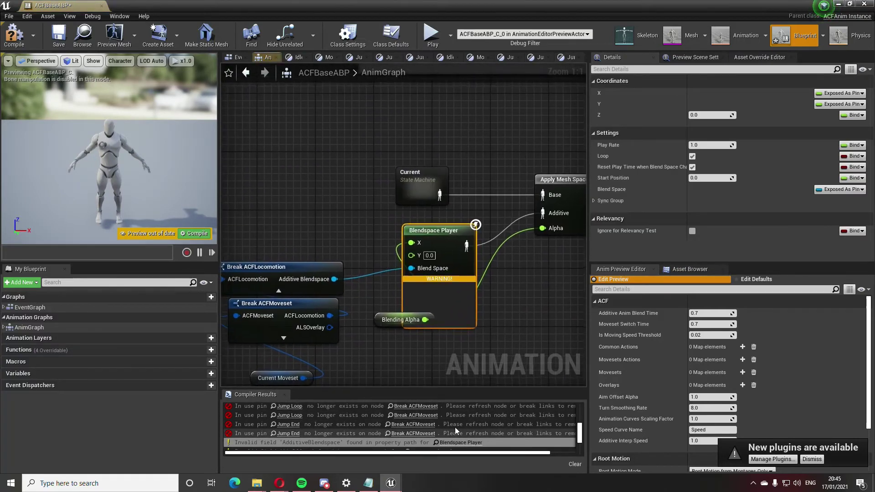
right_drag(385, 355, 443, 301)
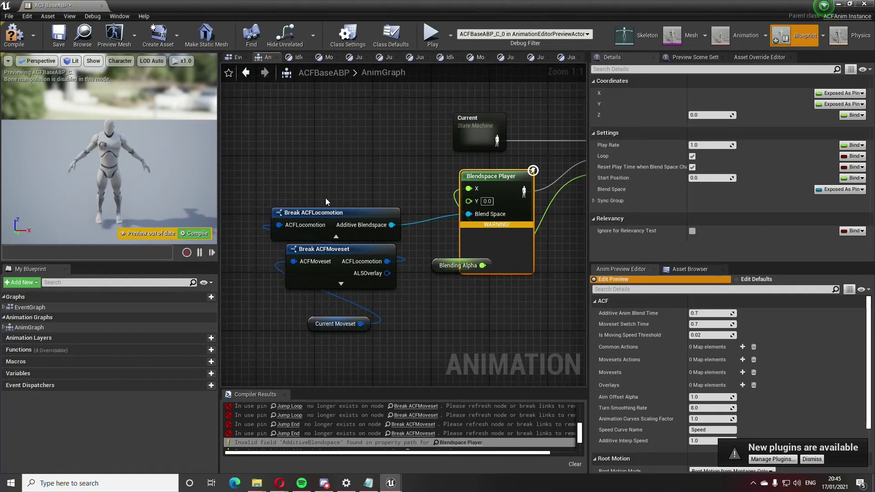
click(12, 40)
right_drag(475, 97, 419, 138)
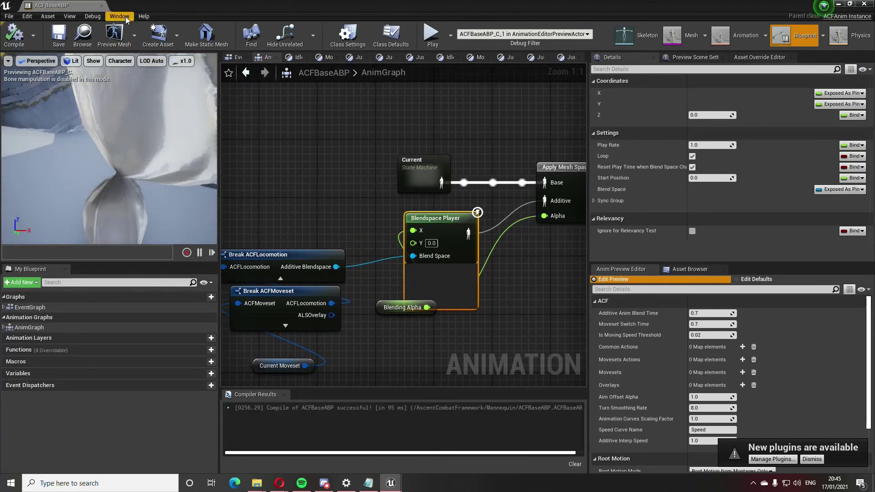
Close ACFBaseABP and open ACFSampleAnimInstanceBP from the ACFExample folder, with the search cleared.
click(101, 7)
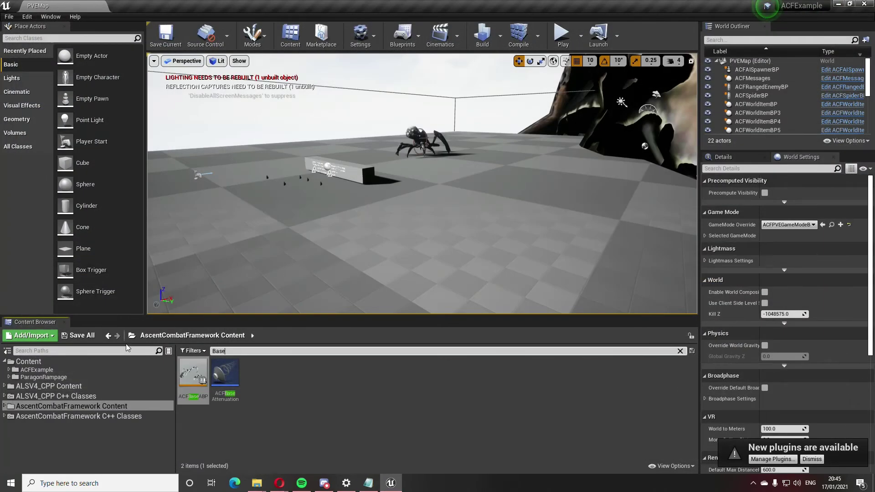
click(36, 370)
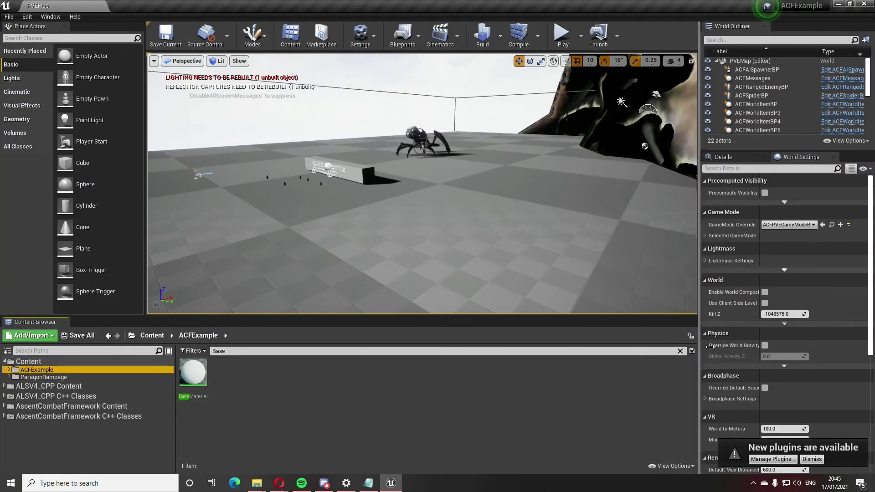
click(680, 351)
mouse_move(421, 426)
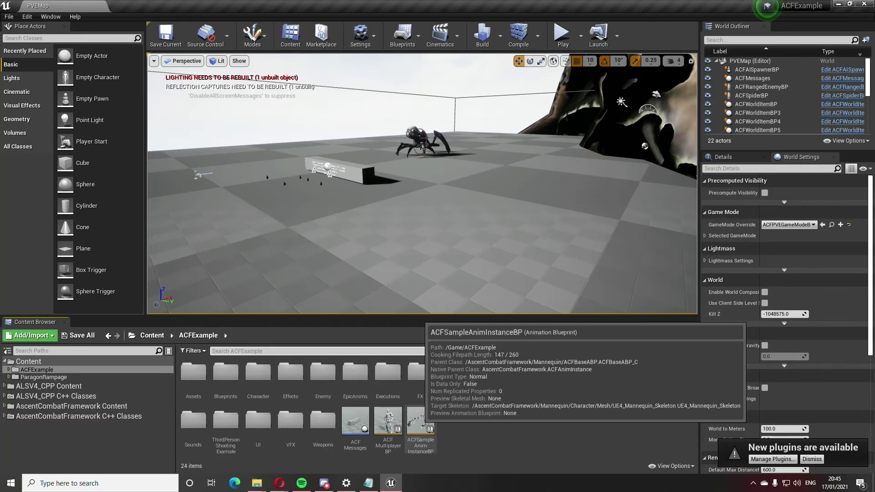
double_click(422, 426)
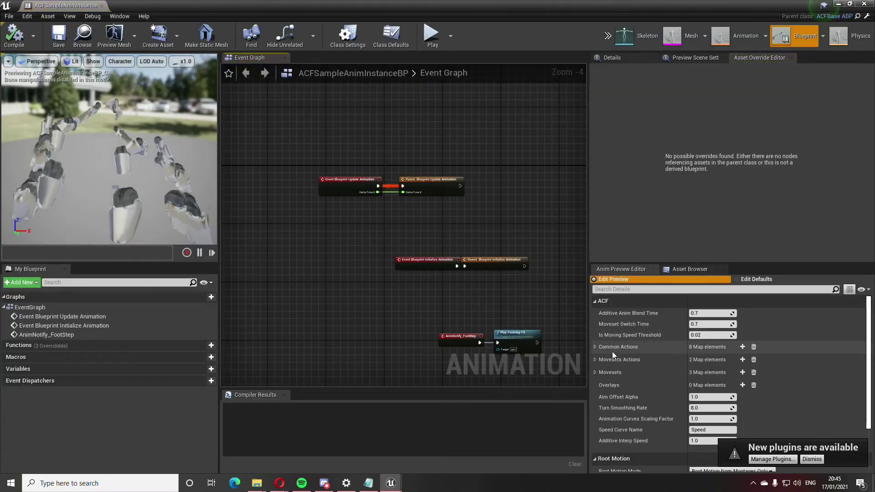
Expand Movesets down to ACFLocomotion and assign UnarmedMovement to its Movement slot.
click(595, 372)
scroll(661, 372, down, 2)
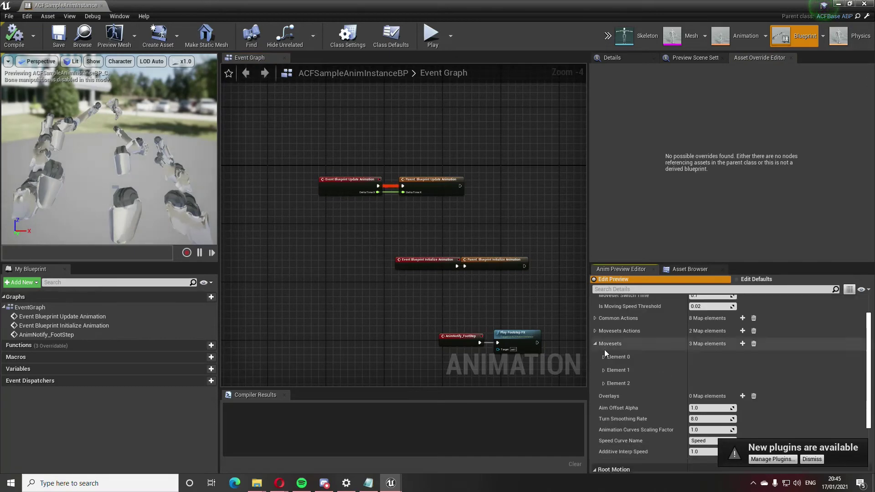
click(604, 357)
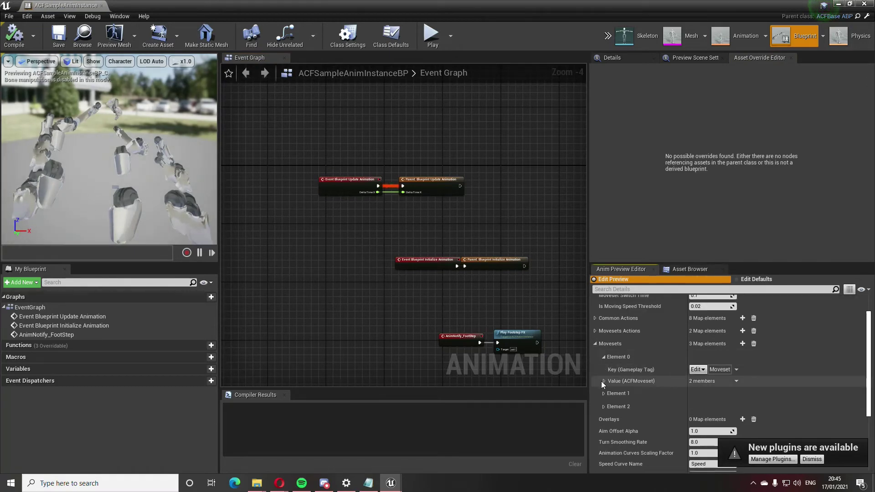
click(603, 381)
click(609, 395)
scroll(667, 389, down, 2)
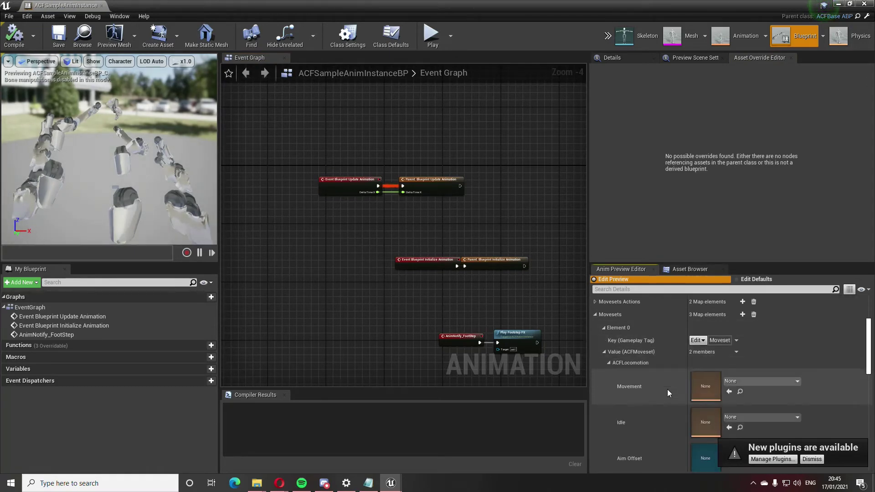
scroll(668, 387, down, 8)
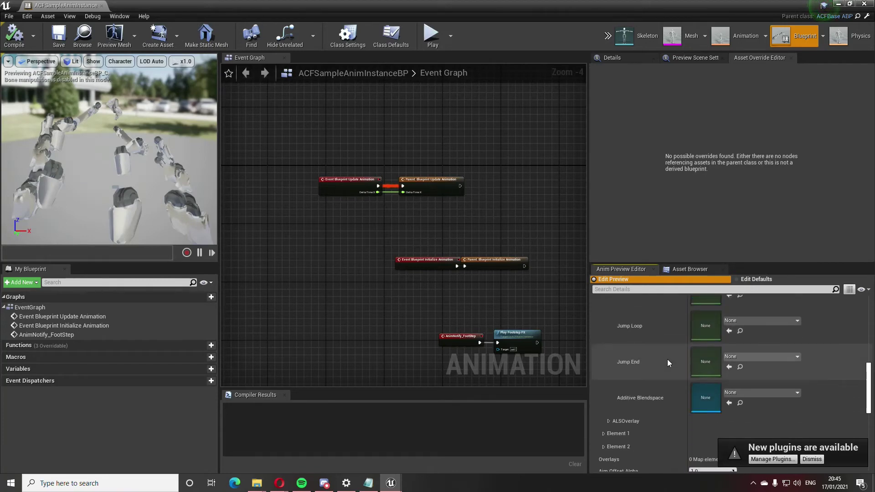
scroll(667, 359, up, 6)
click(739, 323)
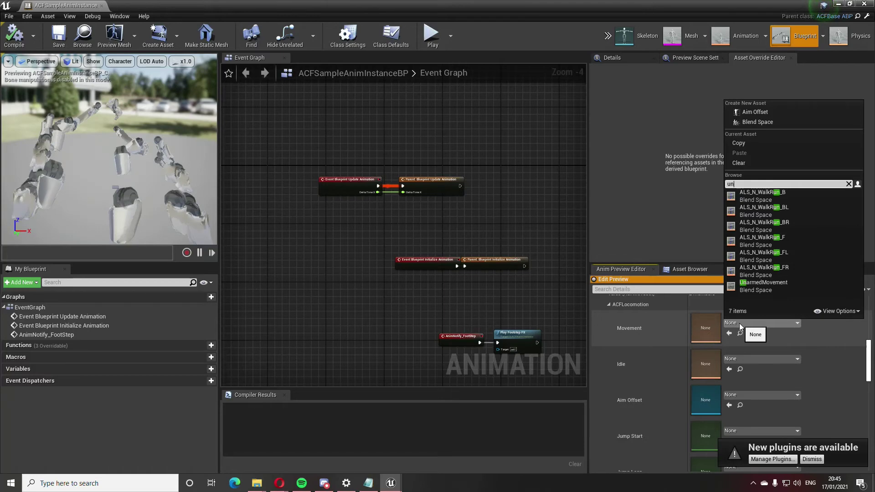
click(763, 284)
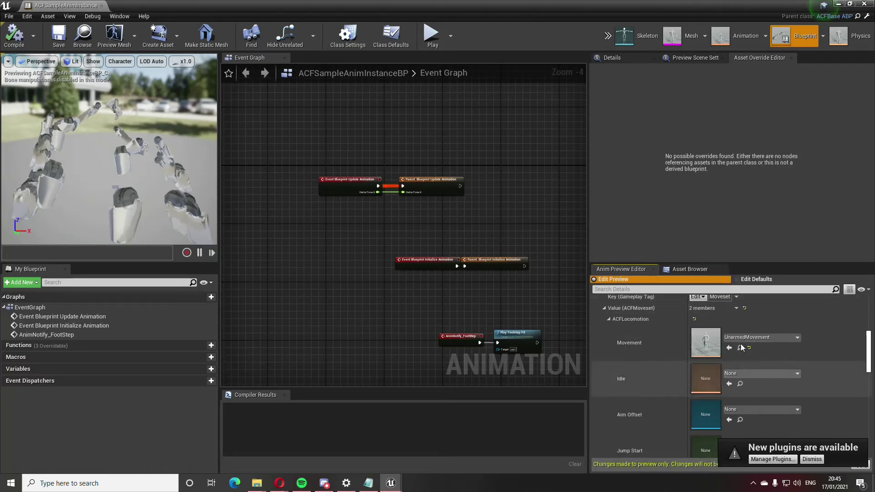
In Class Defaults, expand Movesets Element 0's ACFLocomotion and set Movement to UnarmedMovement.
click(756, 279)
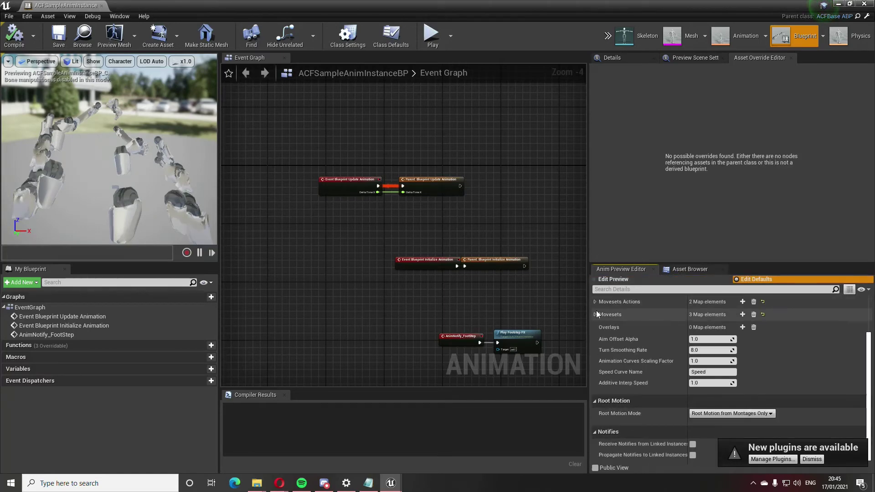
click(595, 302)
click(596, 302)
click(595, 315)
click(604, 328)
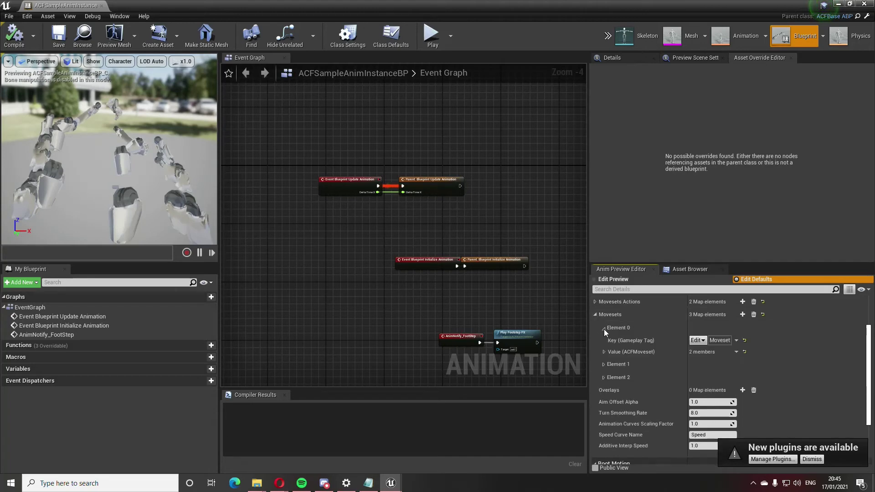
click(604, 352)
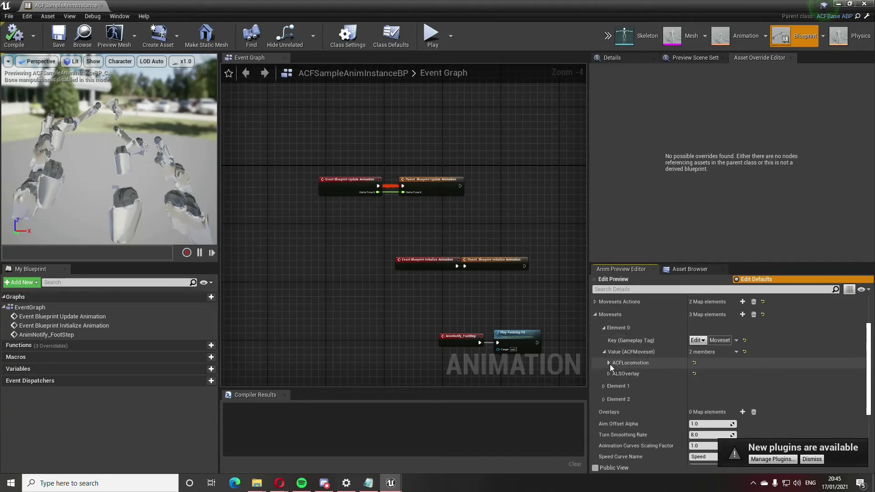
click(609, 363)
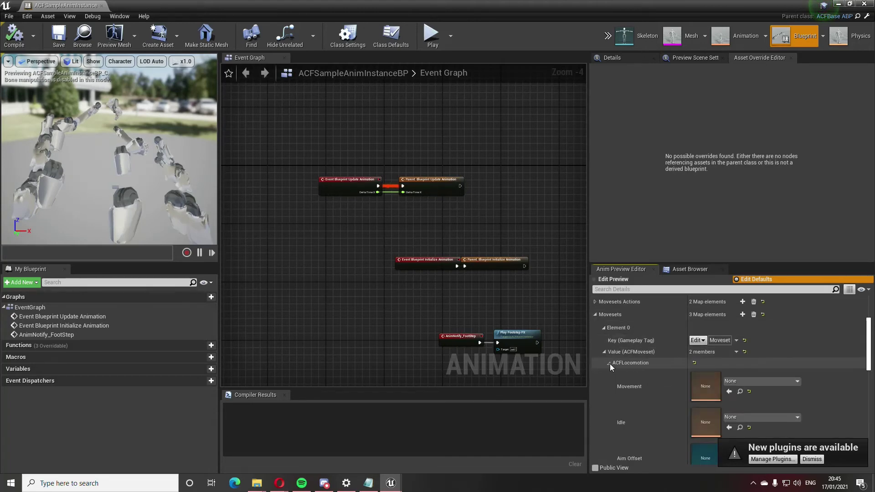
scroll(734, 370, down, 1)
click(739, 367)
text(un)
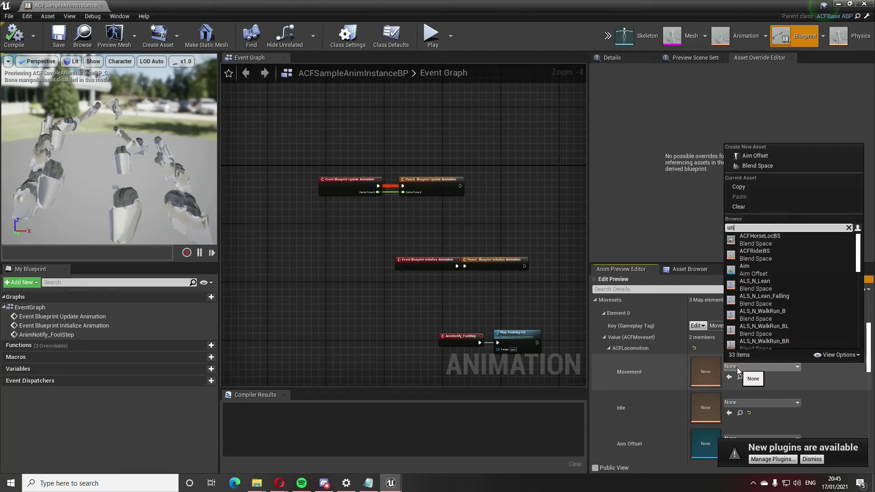
text(arme)
click(757, 239)
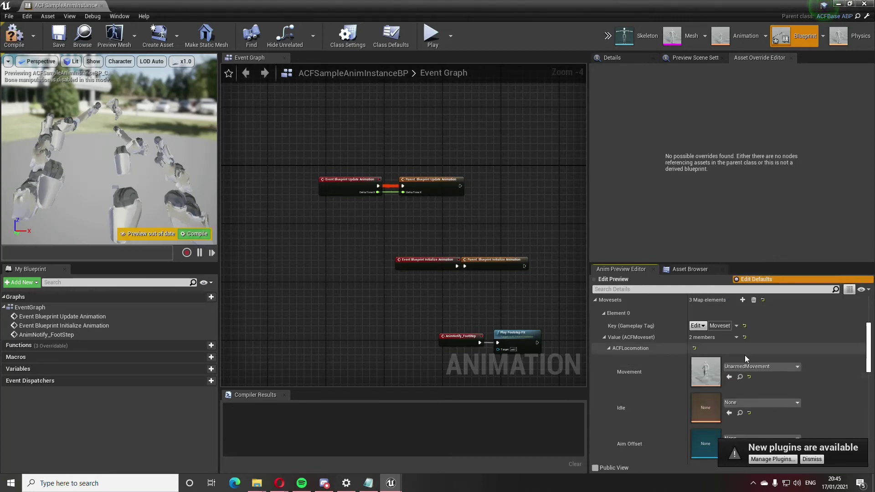
Set Idle to UnarmedIdle and the Aim Offset to AO_Blendspace.
scroll(745, 355, down, 1)
click(741, 387)
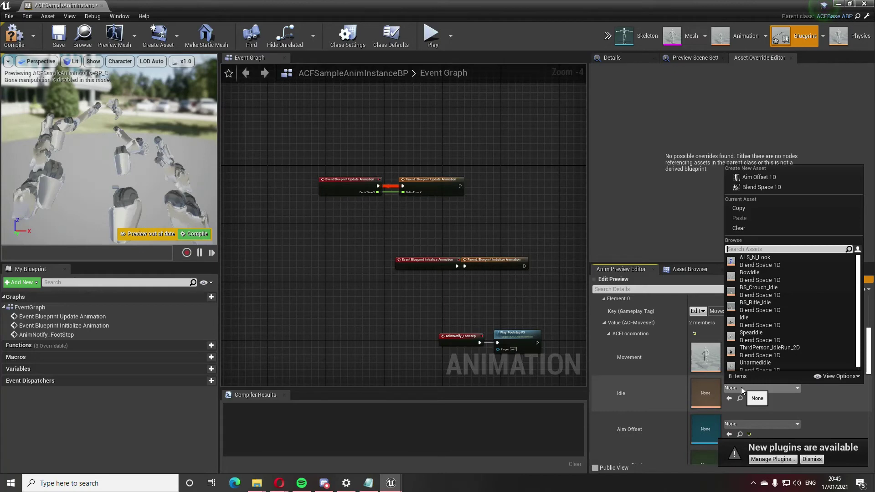
text(unar)
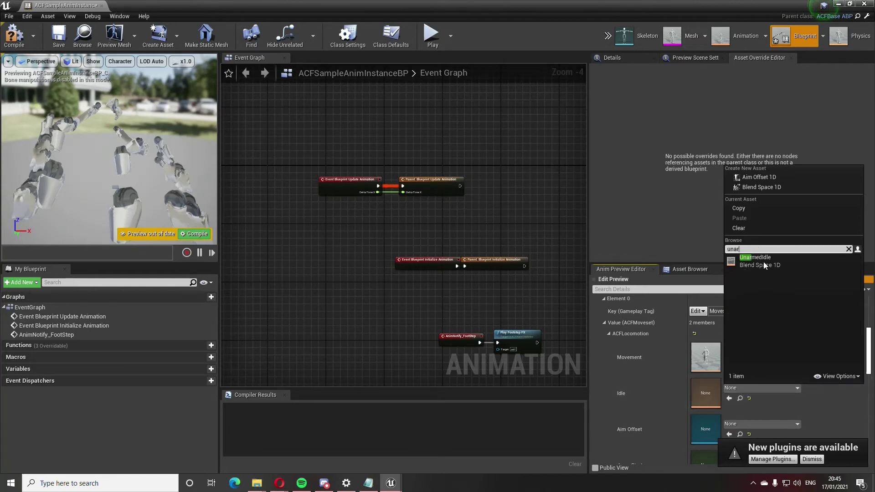
click(764, 264)
scroll(743, 393, down, 1)
click(742, 395)
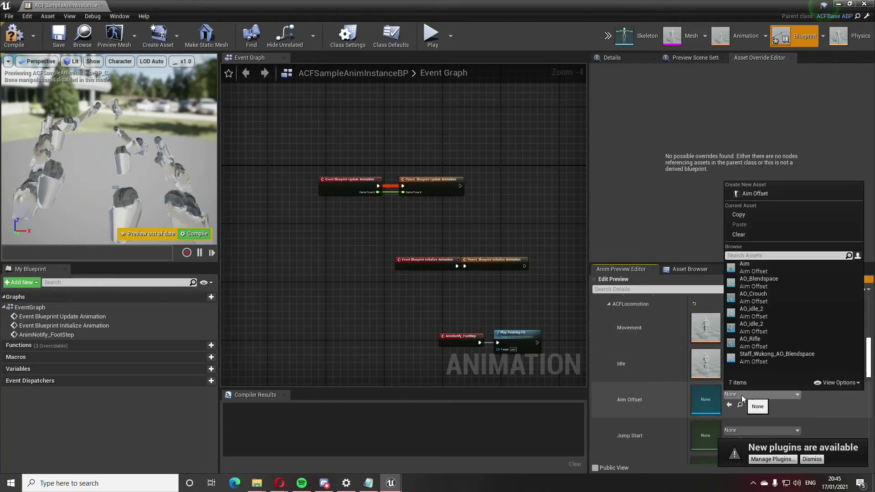
click(766, 313)
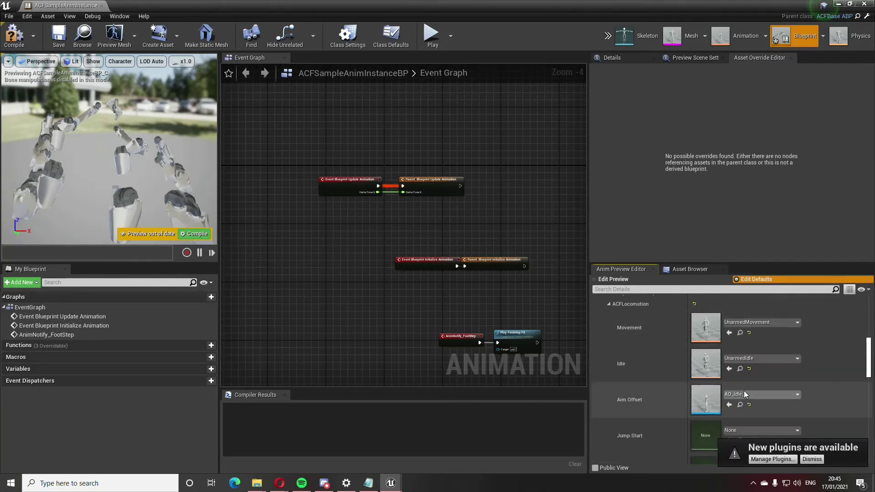
click(744, 380)
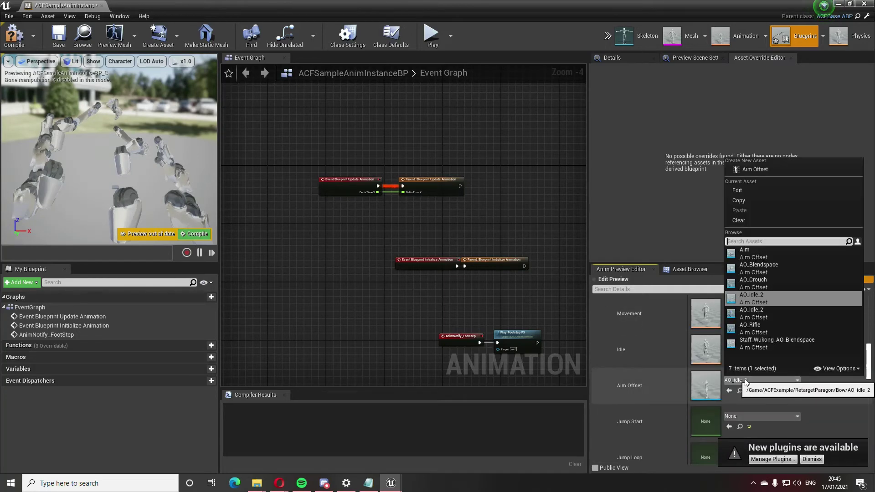
click(770, 269)
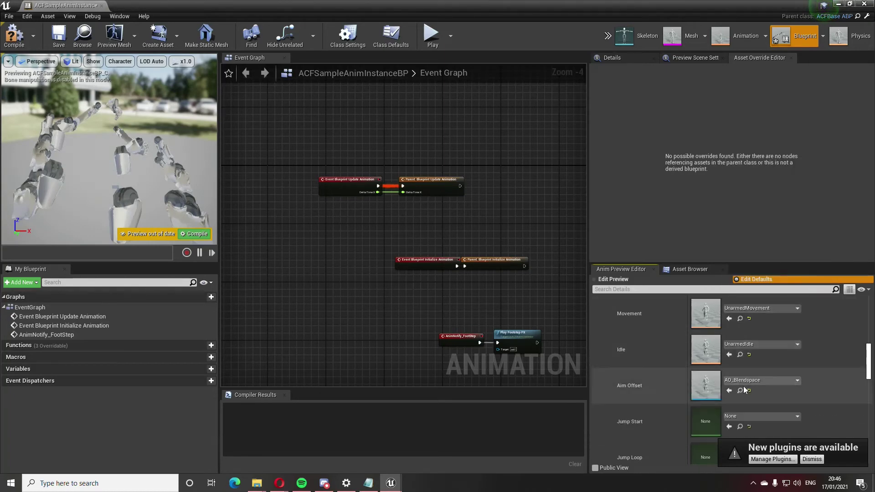
Assign ThirdPersonJump_Start to the Jump Start slot.
scroll(743, 386, down, 1)
scroll(743, 387, down, 2)
click(740, 358)
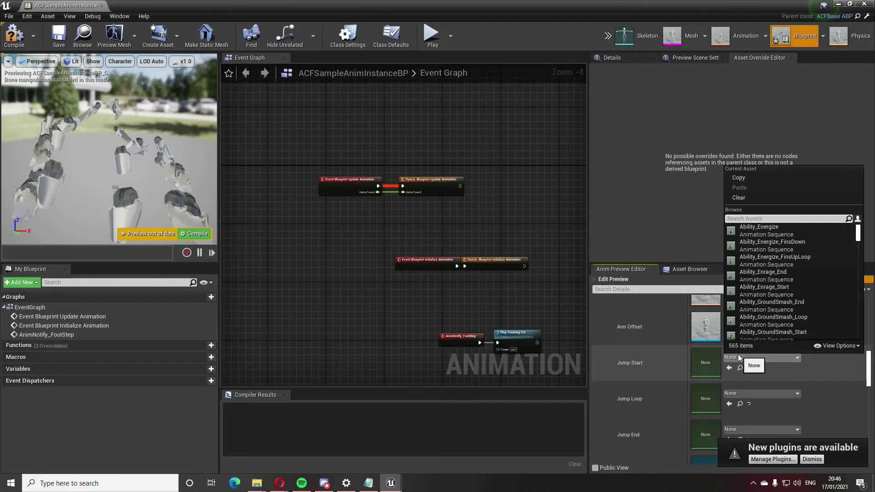
text(jumpst)
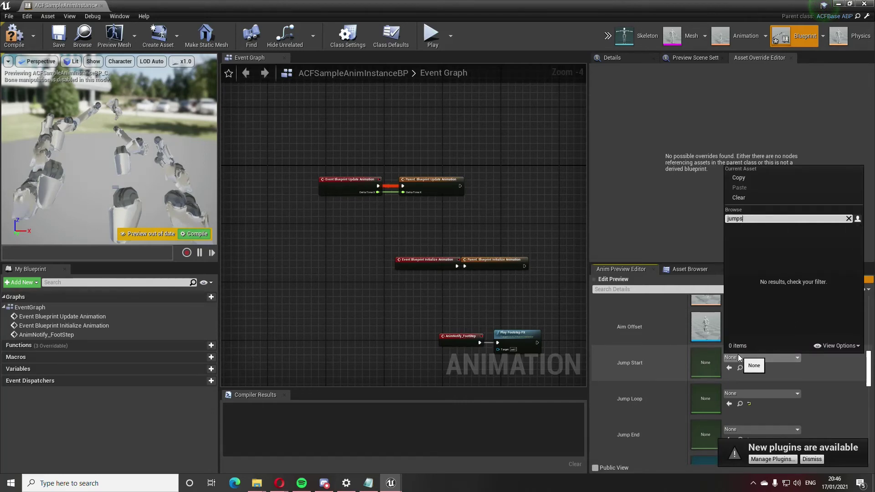
key(BackSpace)
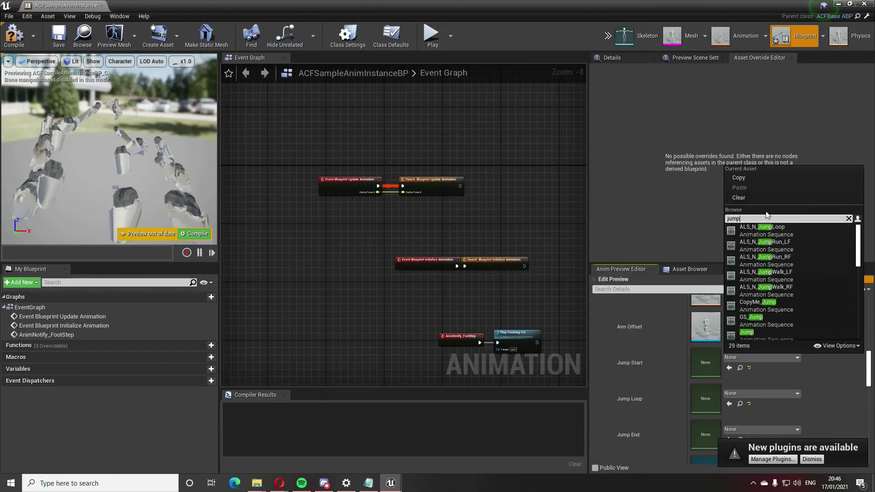
text(sta)
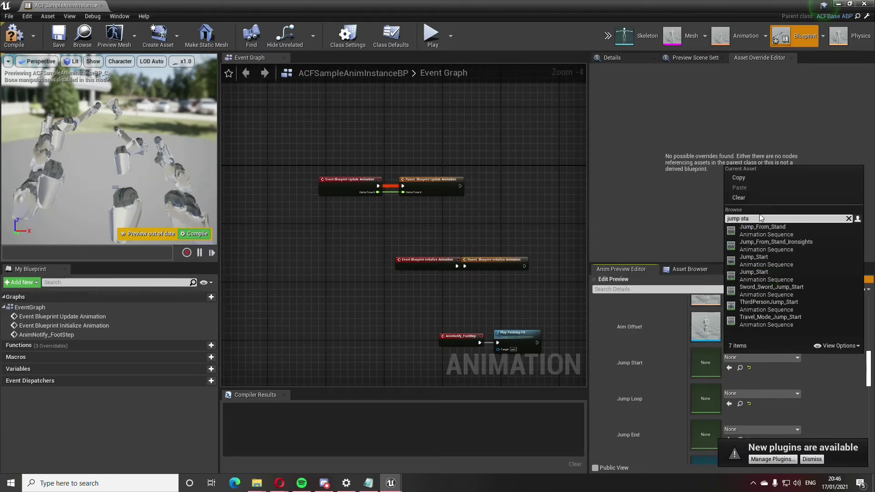
mouse_move(766, 260)
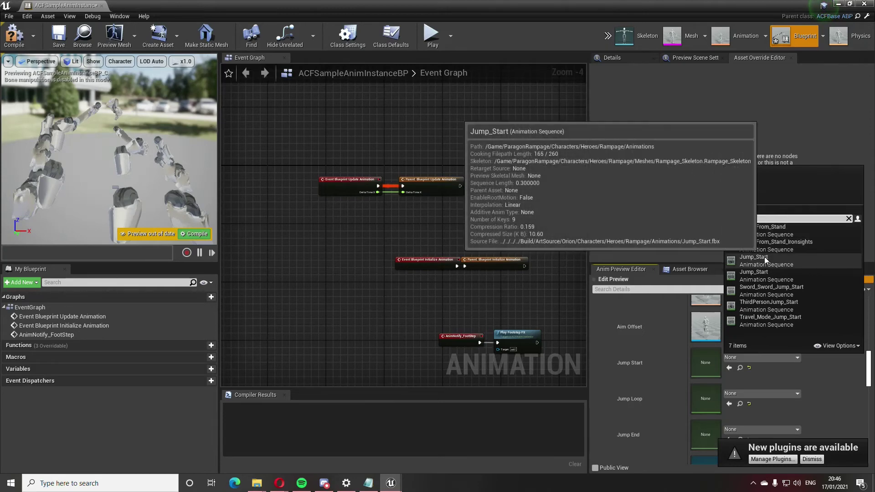
mouse_move(762, 277)
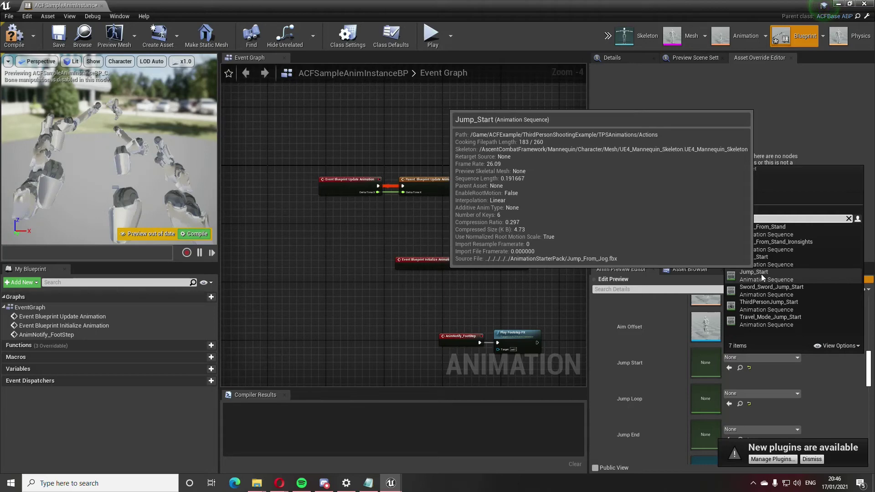
mouse_move(764, 310)
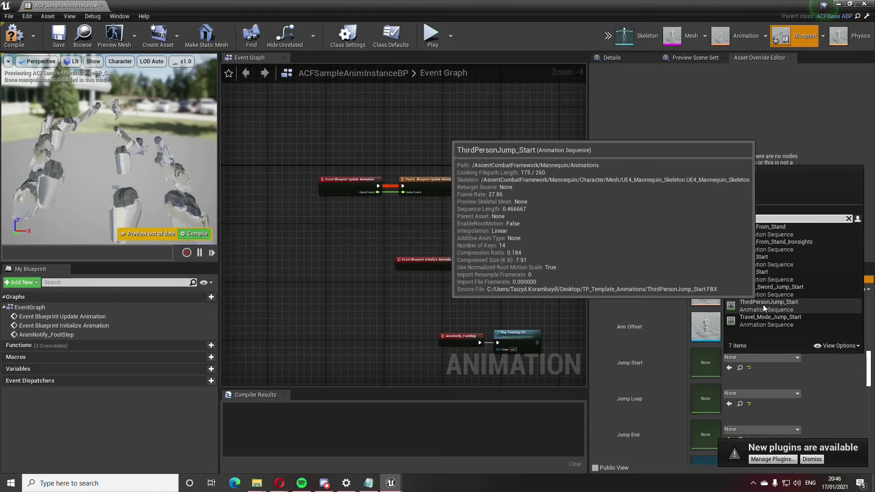
click(763, 305)
Assign ThirdPersonJump_Loop to Jump Loop and ThirdPersonJump_End to Jump End.
scroll(723, 371, down, 1)
click(740, 380)
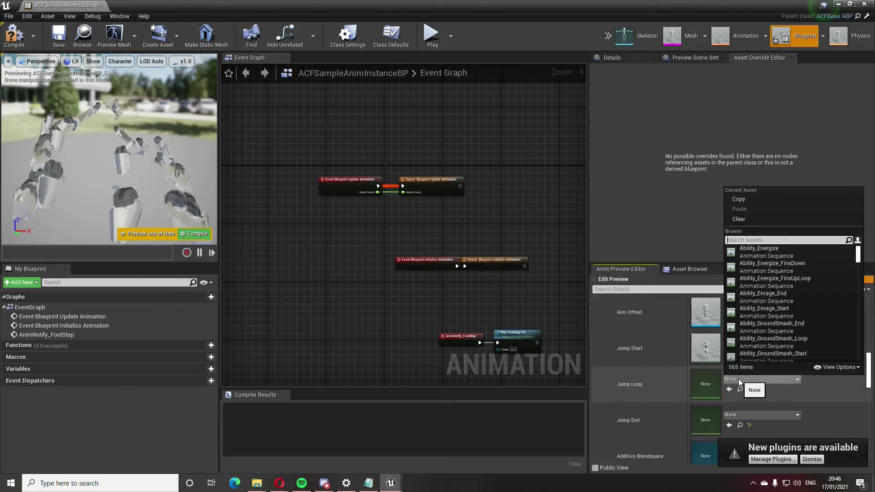
text(jump loop)
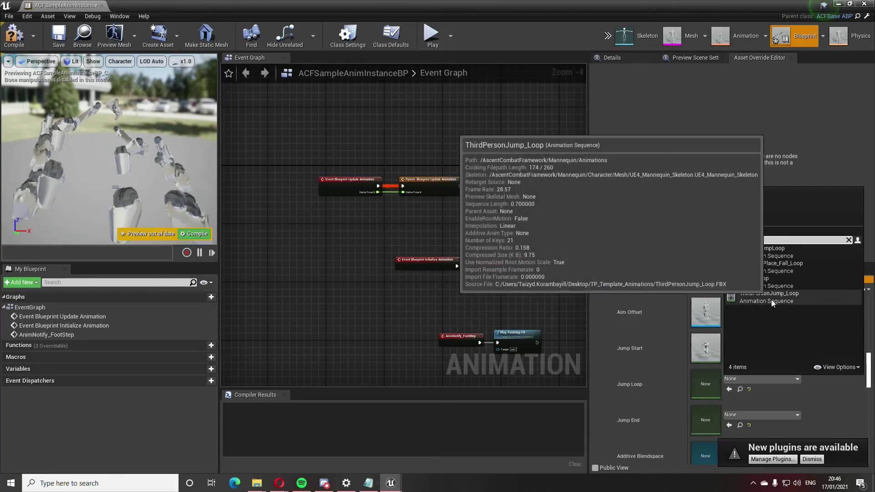
click(772, 299)
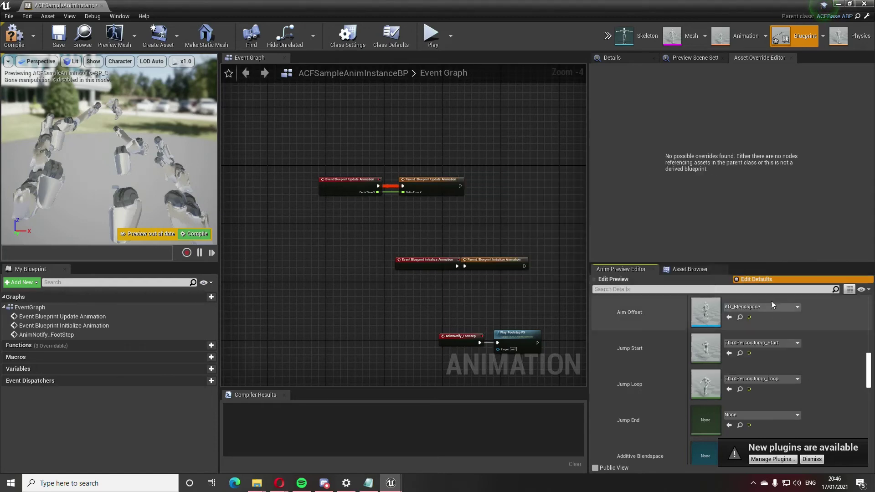
scroll(738, 374, down, 1)
click(739, 386)
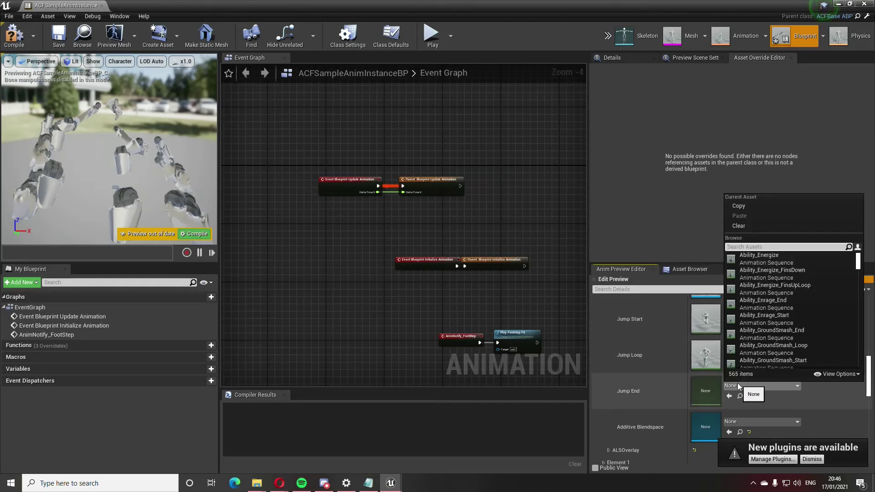
text(jump emn)
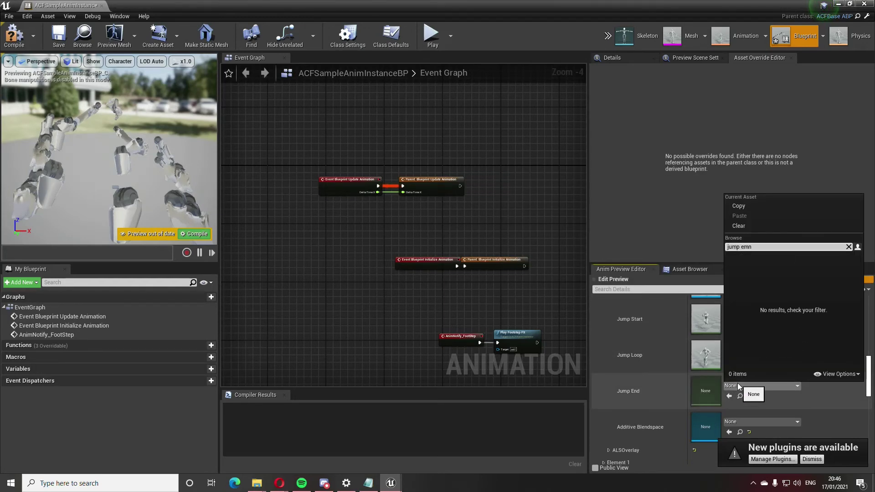
key(BackSpace)
key(BackSpace)
text(nd)
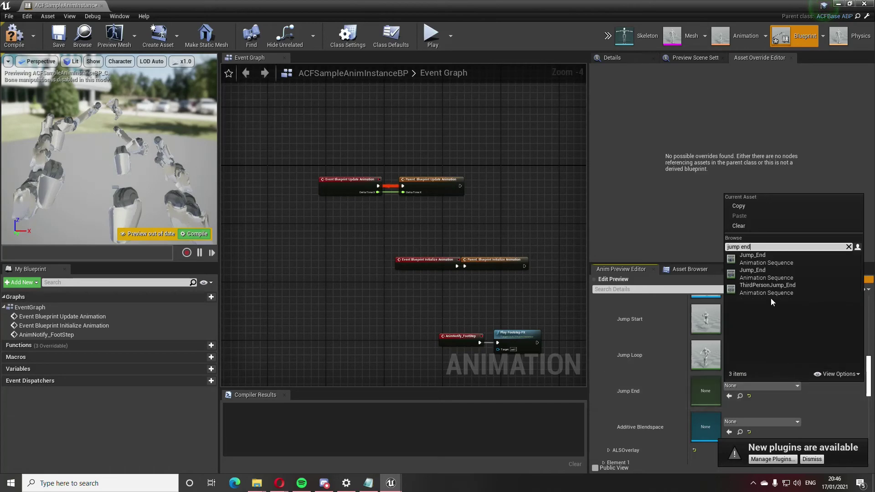
click(772, 291)
Compile and save ACFSampleAnimInstanceBP.
scroll(751, 351, down, 1)
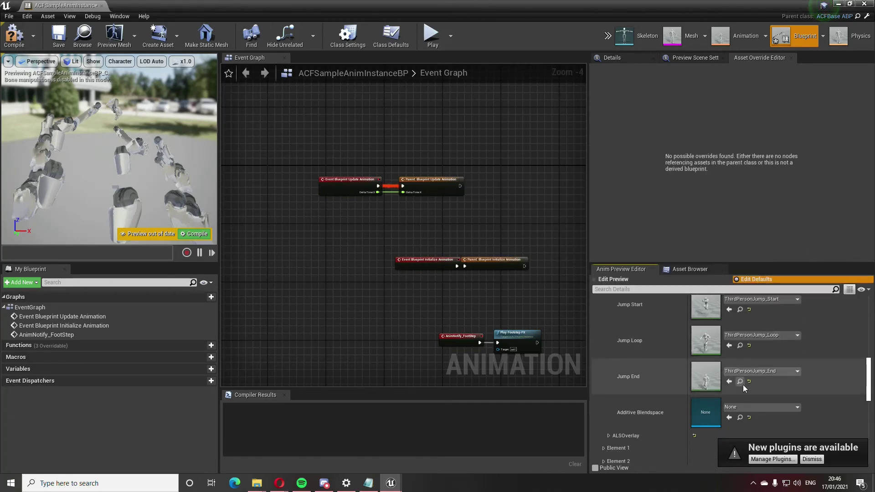
scroll(732, 390, up, 5)
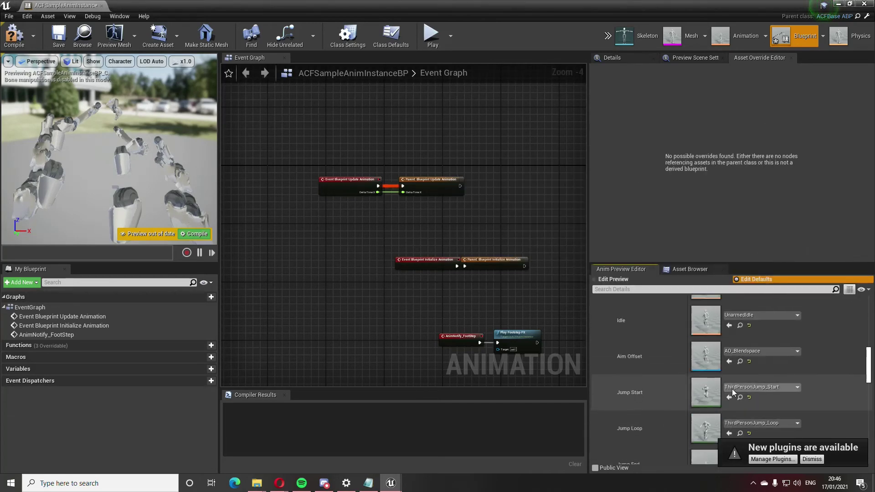
click(14, 34)
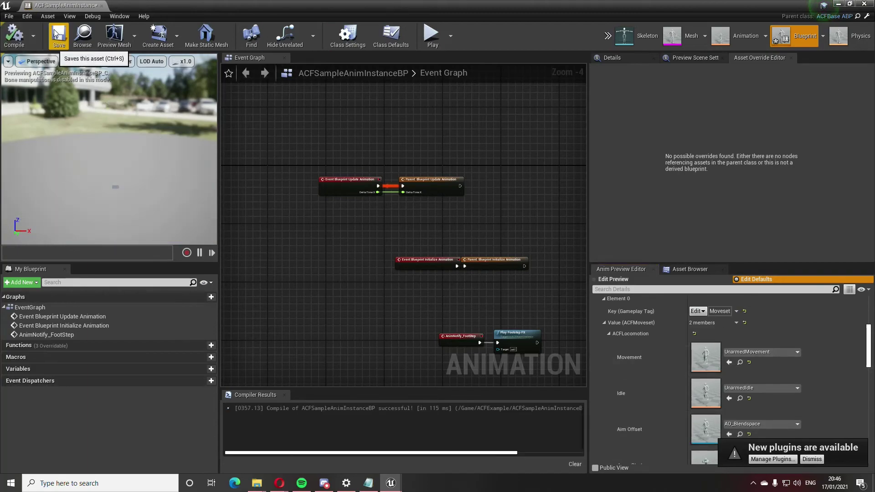
Save the anim blueprint and dock its tab beside the PVEMap level.
click(59, 34)
drag(79, 6, 150, 6)
right_drag(422, 191, 521, 166)
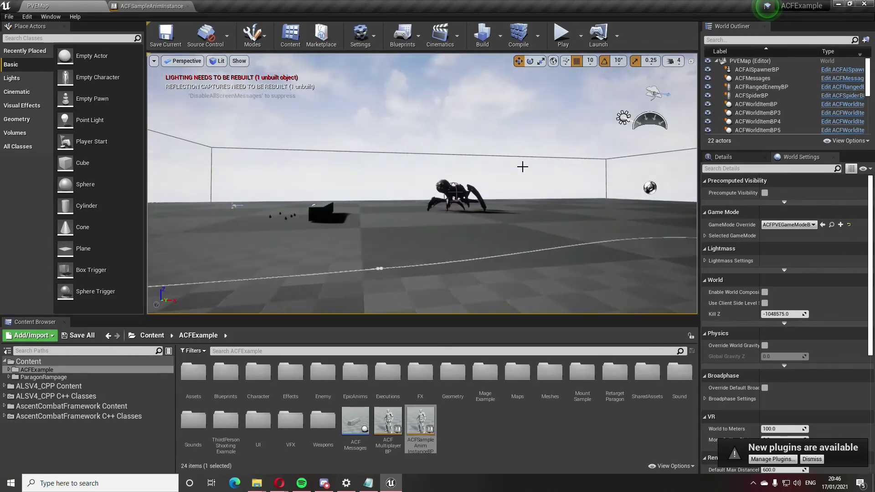
Browse to ALSV4_CPP Content > ACF_ALS_Intergarted and open ALS+ALS_Sample_Controller.
click(136, 336)
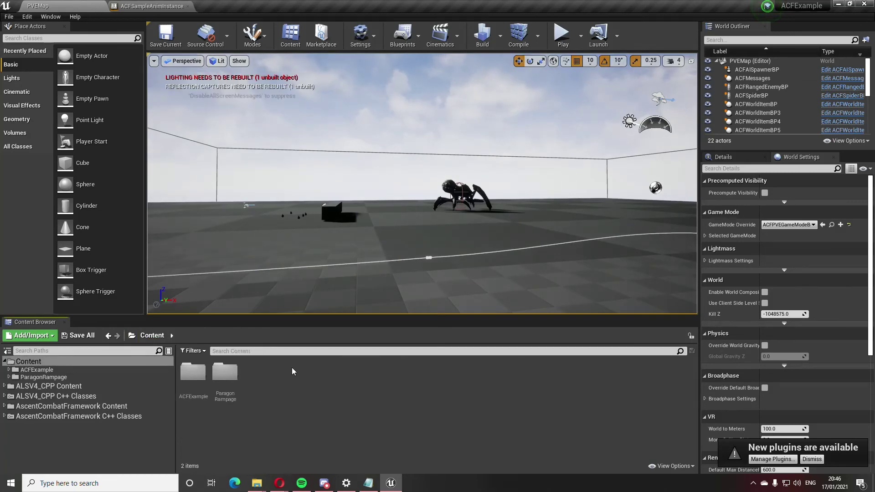
click(101, 389)
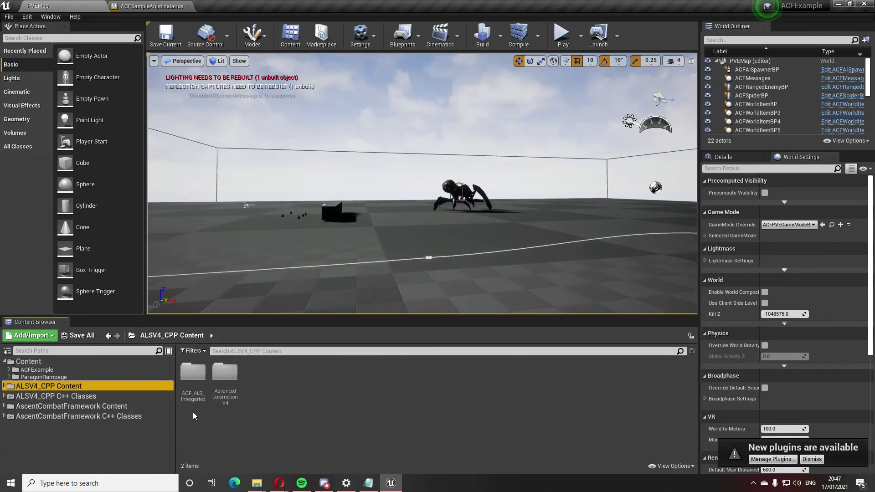
double_click(193, 376)
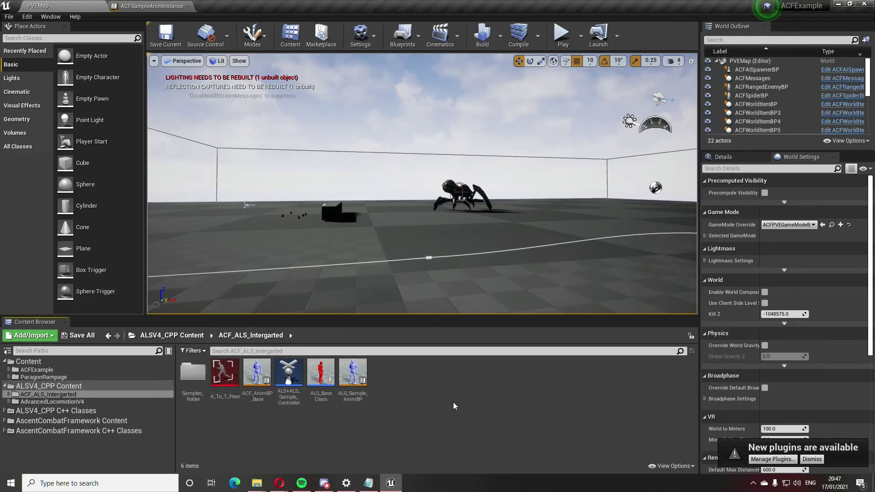
click(321, 371)
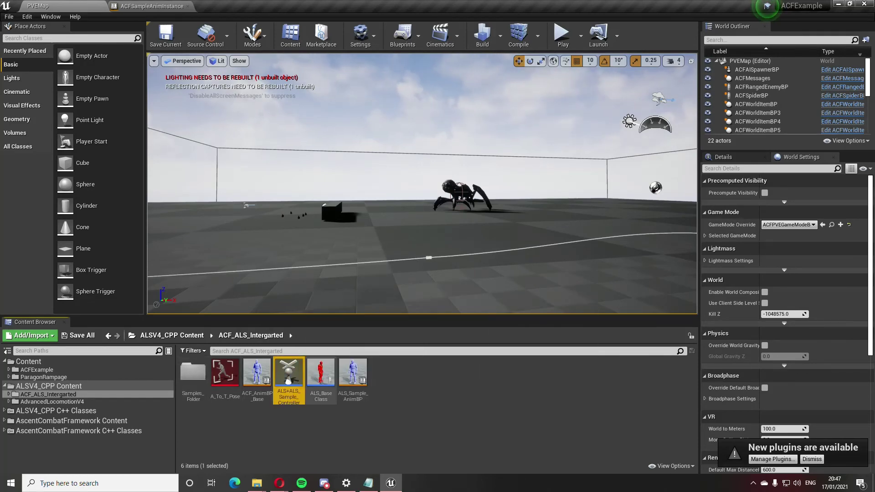
click(288, 379)
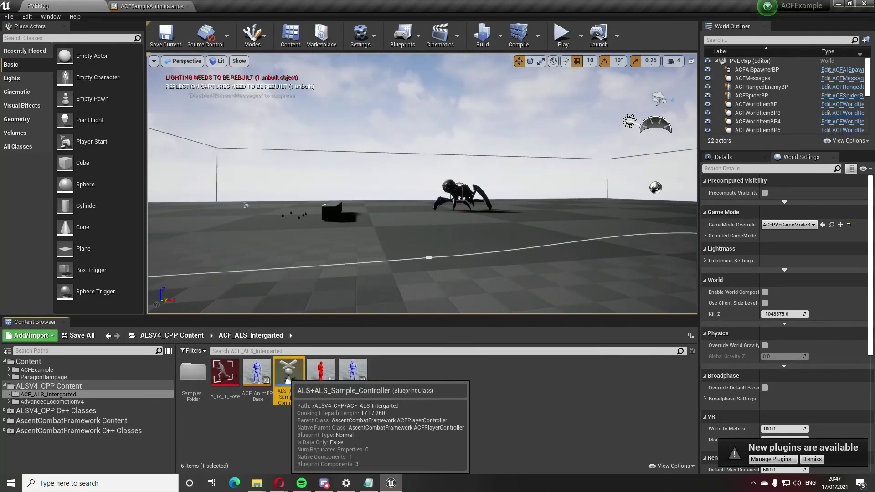
double_click(288, 378)
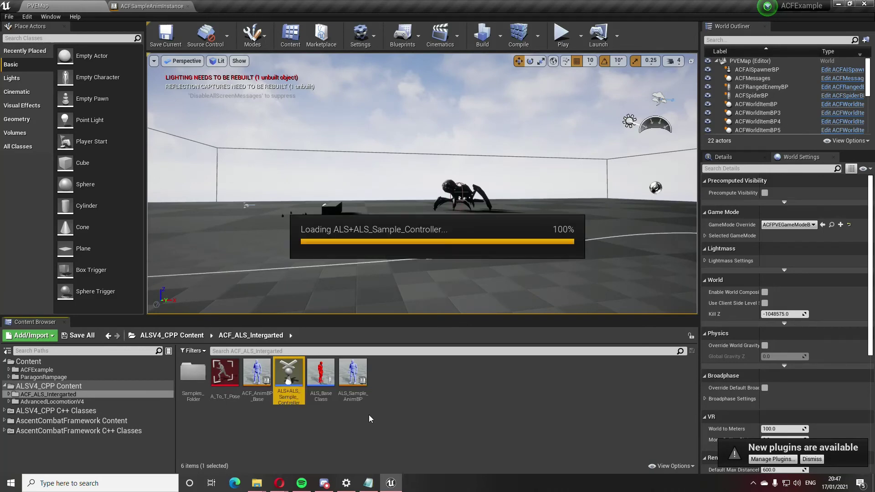
scroll(282, 276, up, 2)
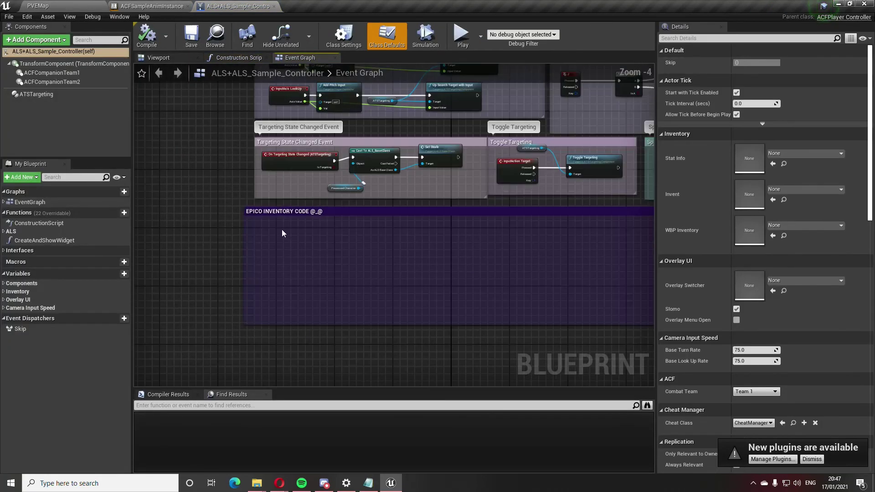
click(253, 211)
scroll(240, 249, up, 1)
scroll(241, 249, down, 1)
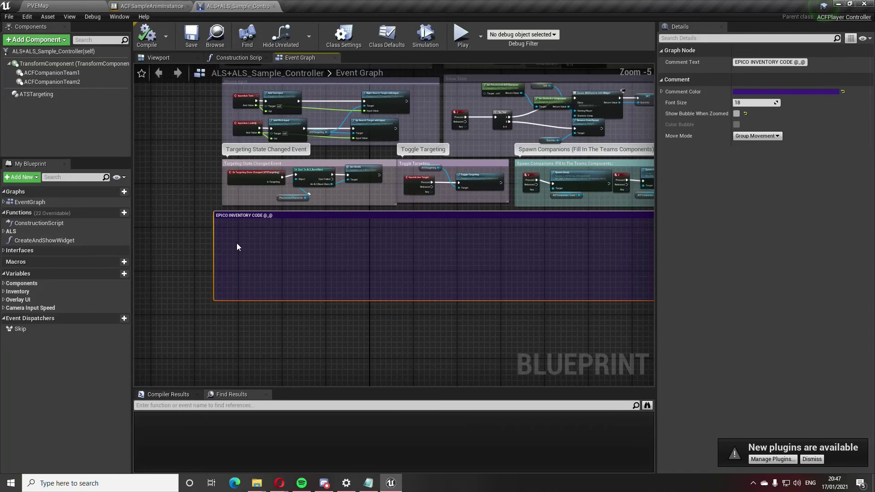
scroll(391, 298, down, 1)
scroll(333, 296, down, 1)
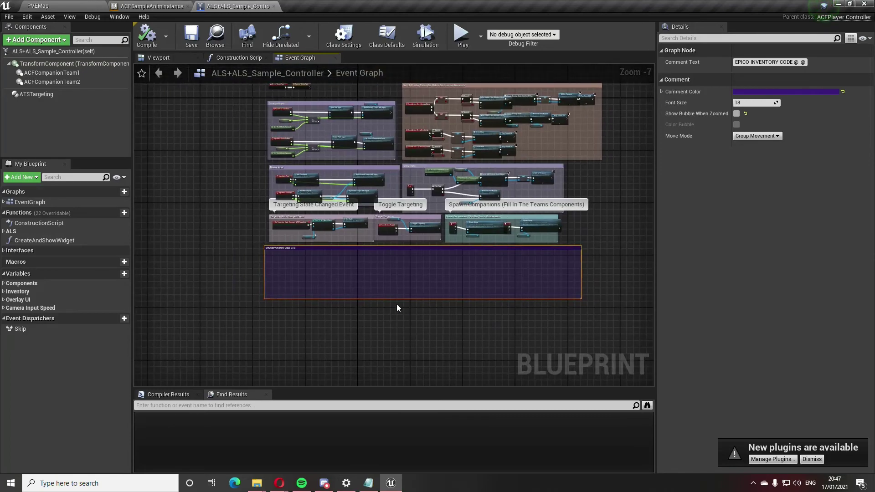
scroll(313, 269, up, 2)
scroll(401, 273, down, 1)
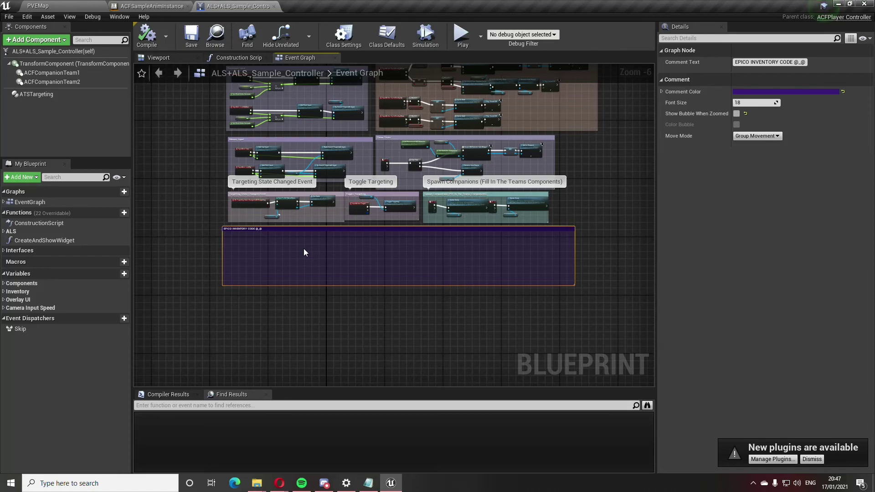
Back in PVEMap, confirm the game mode's Default Pawn Class is ALS_BaseClass and start Play in Editor.
click(146, 6)
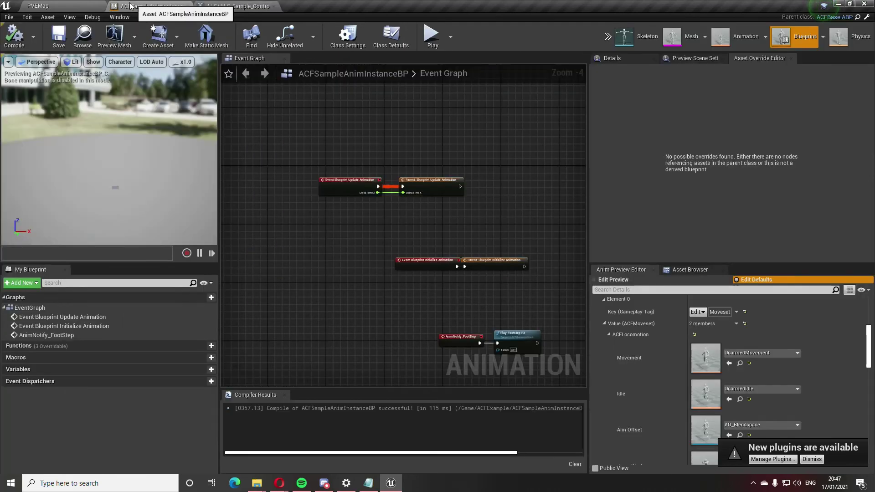
click(68, 6)
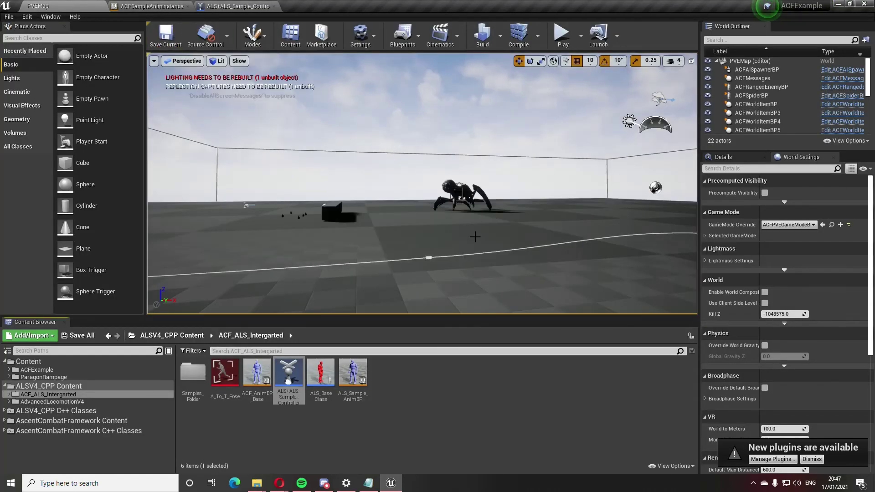
mouse_move(435, 234)
right_down()
mouse_move(367, 228)
mouse_move(446, 234)
right_up()
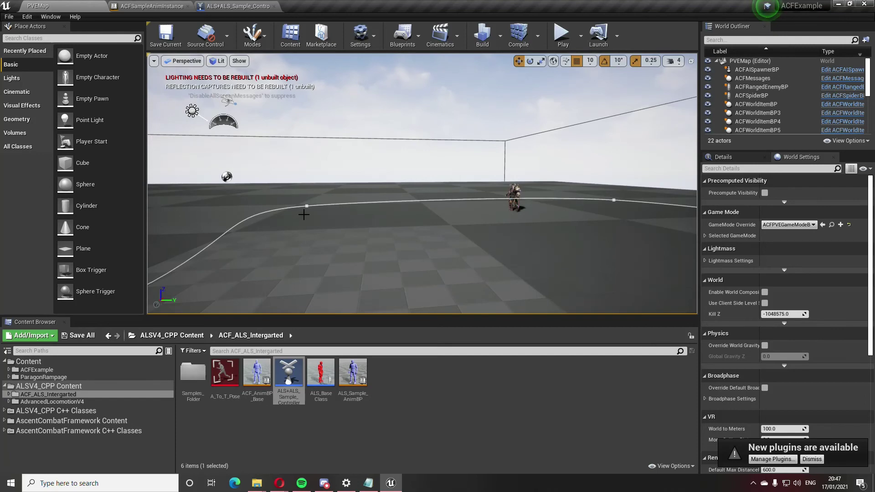
click(321, 374)
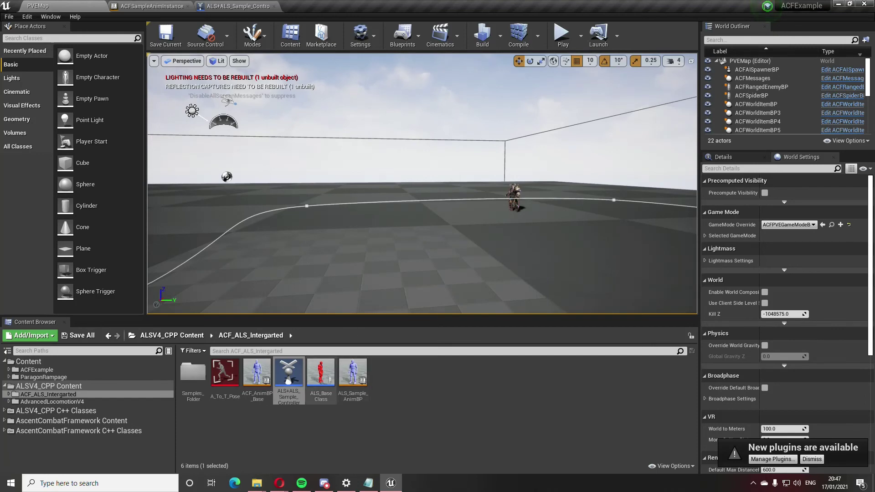
click(706, 236)
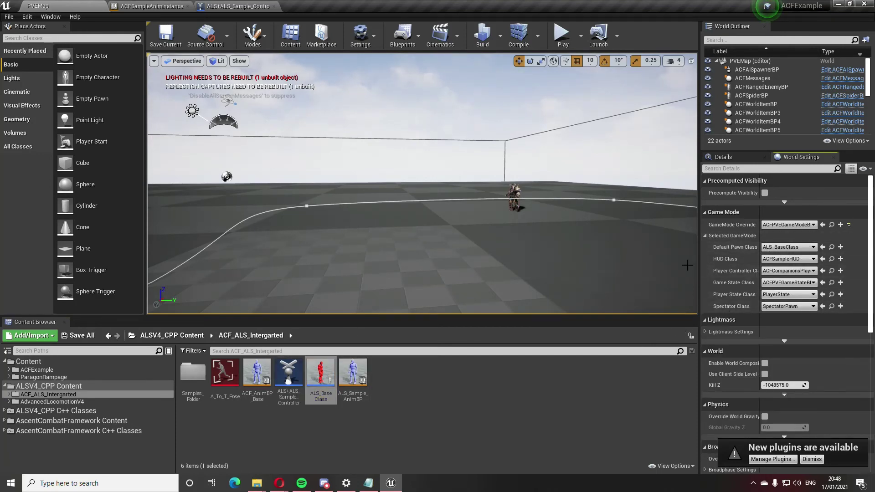
click(561, 34)
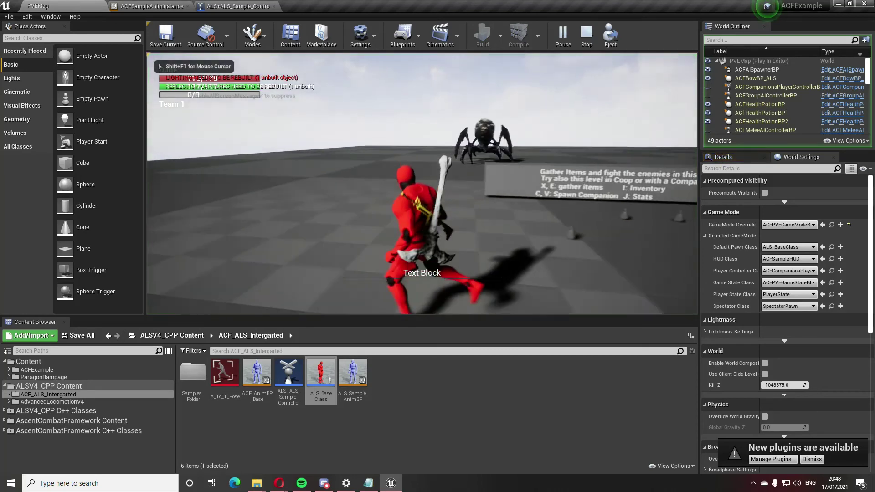
Open the in-game inventory, view ACFBow's equip options, and close it.
key(i)
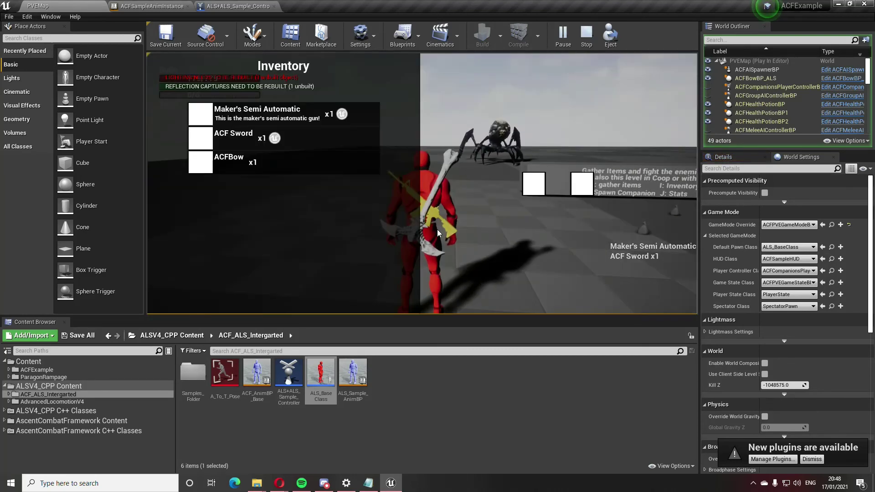
right_click(272, 160)
key(i)
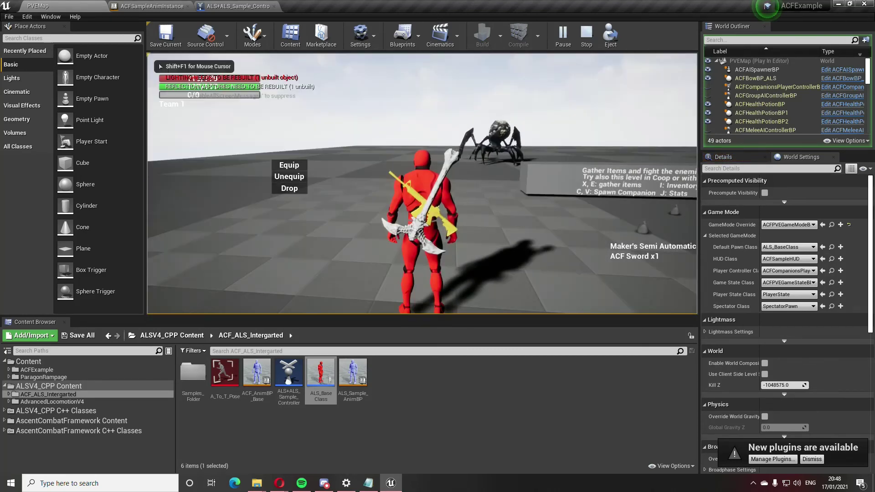
Run and jump the ALS character around PVEMap while carrying the sword and rifle.
key(w)
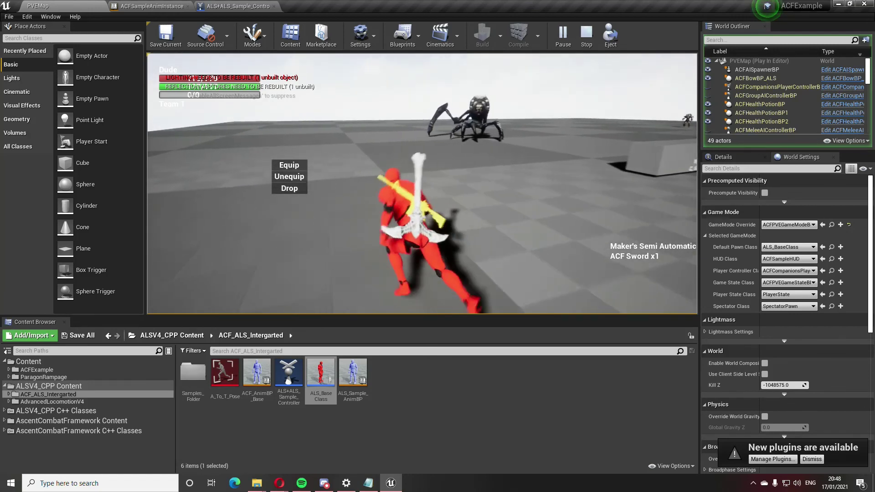
key(space)
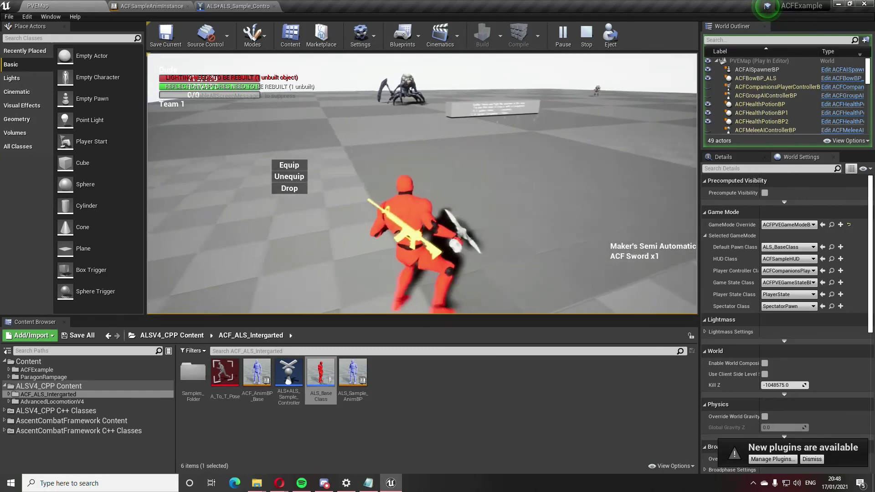
key(w)
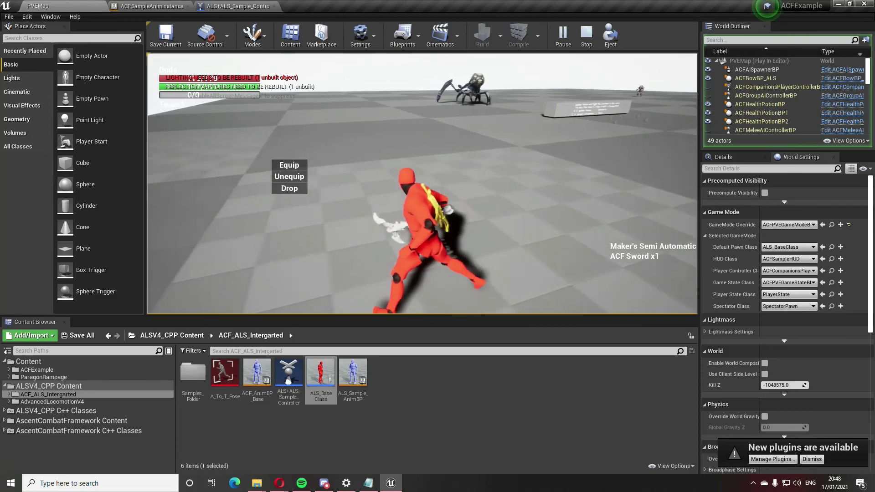
key(w)
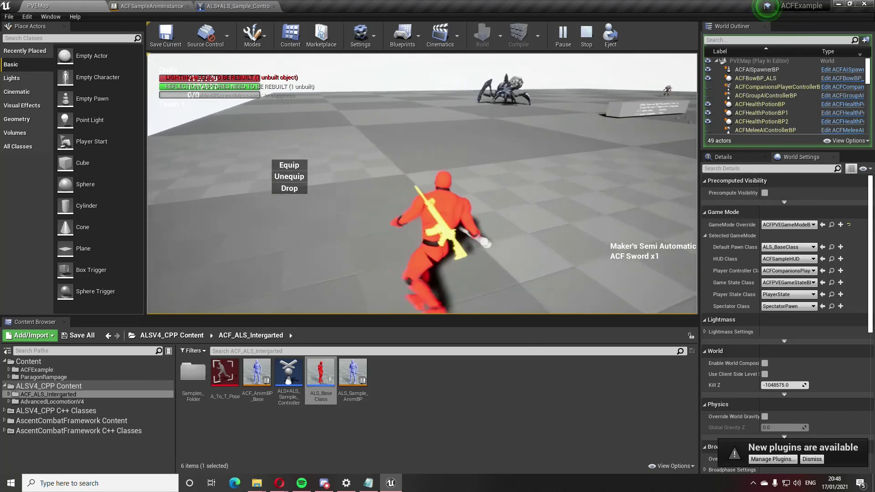
key(w)
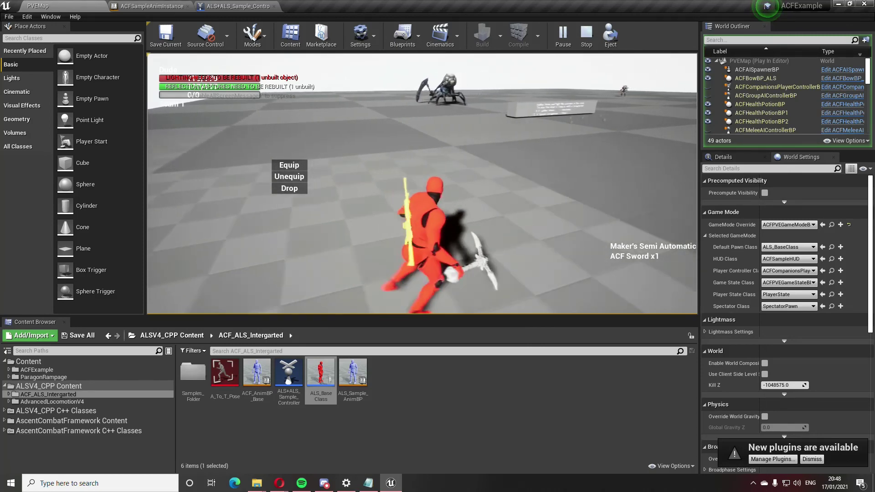
key(w)
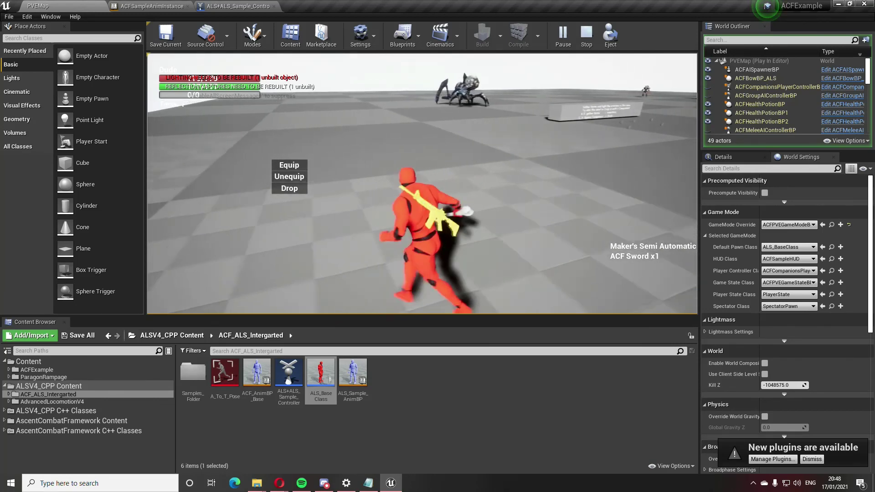
key(w)
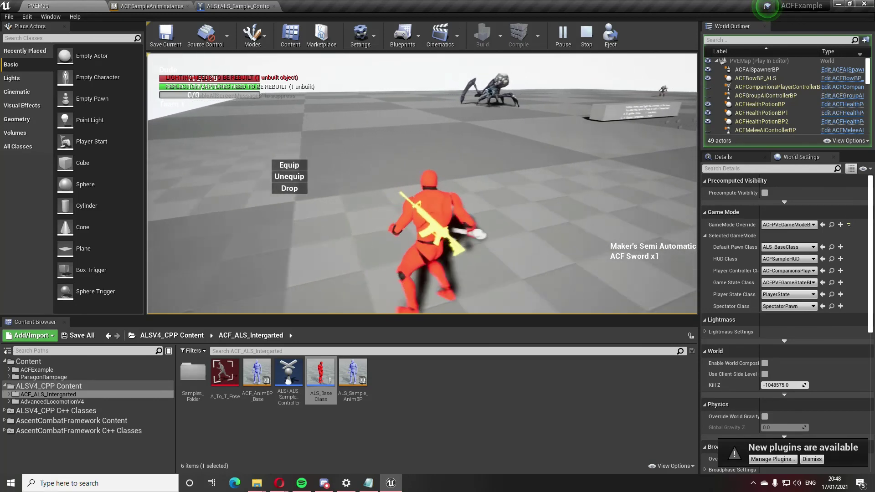
key(w)
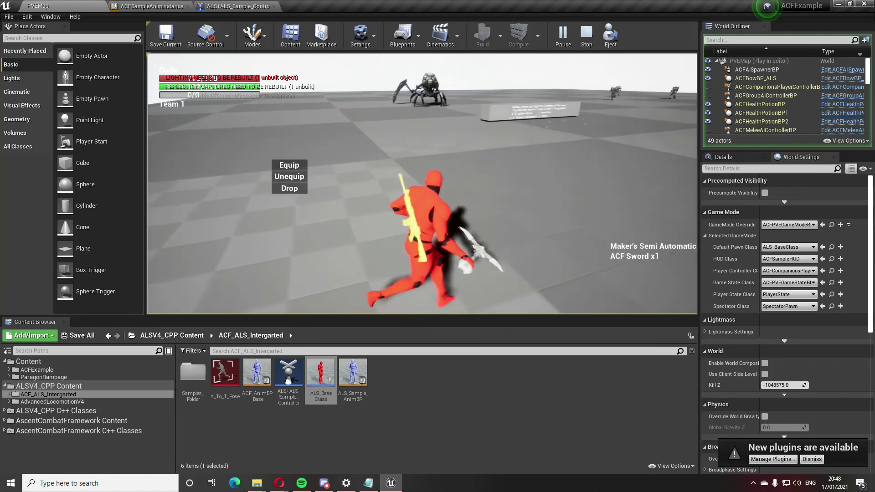